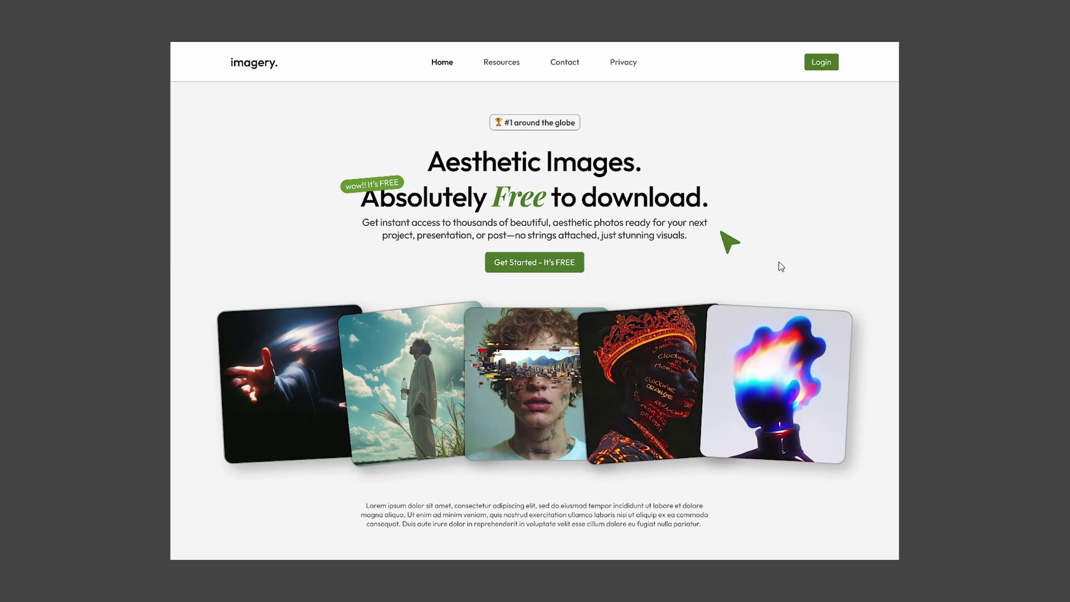
# Look over the Resources frame's header elements, images and color swatch.
pyautogui.moveTo(598, 357)
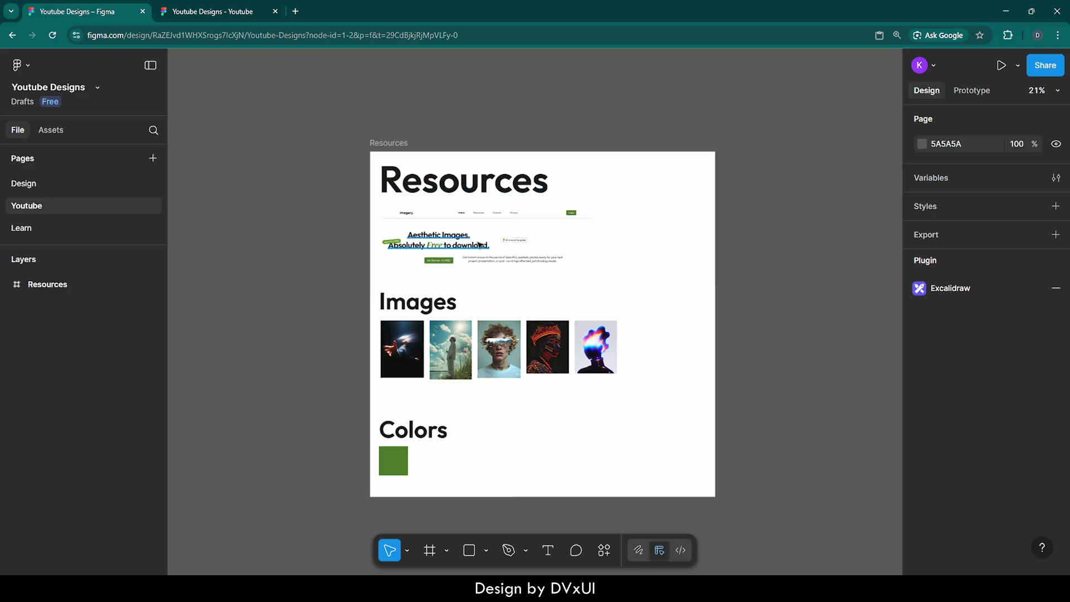
pyautogui.scroll(5, 480, 246)
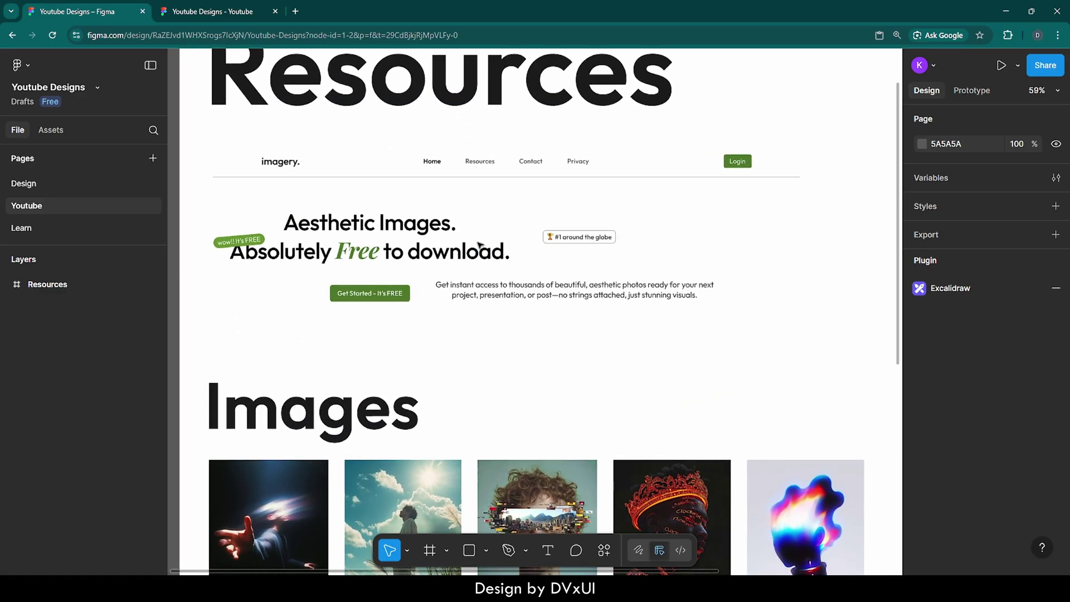
pyautogui.scroll(-5, 490, 346)
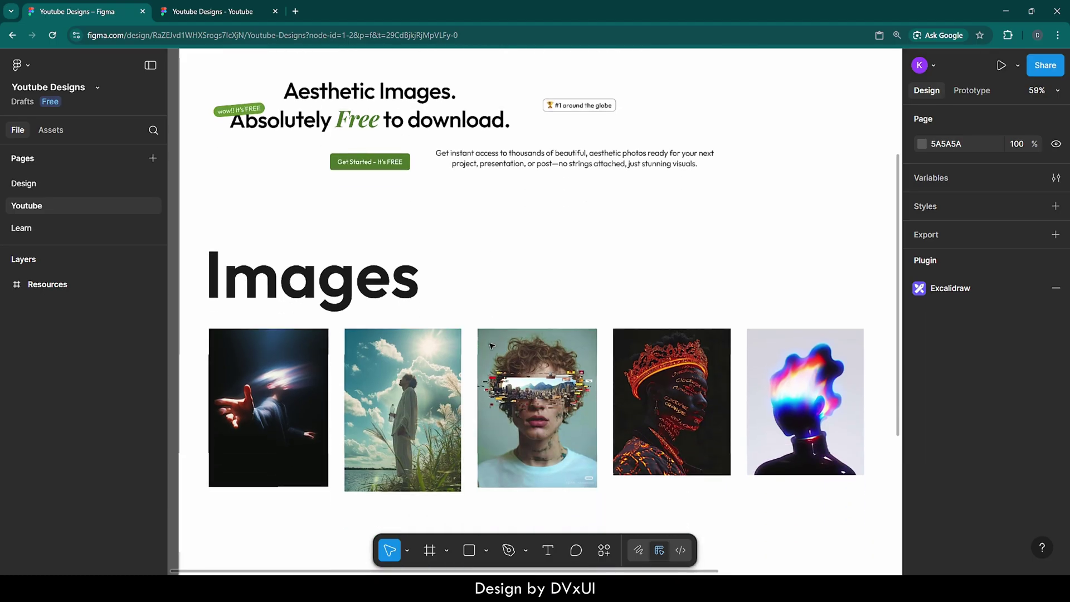
pyautogui.scroll(-3, 491, 345)
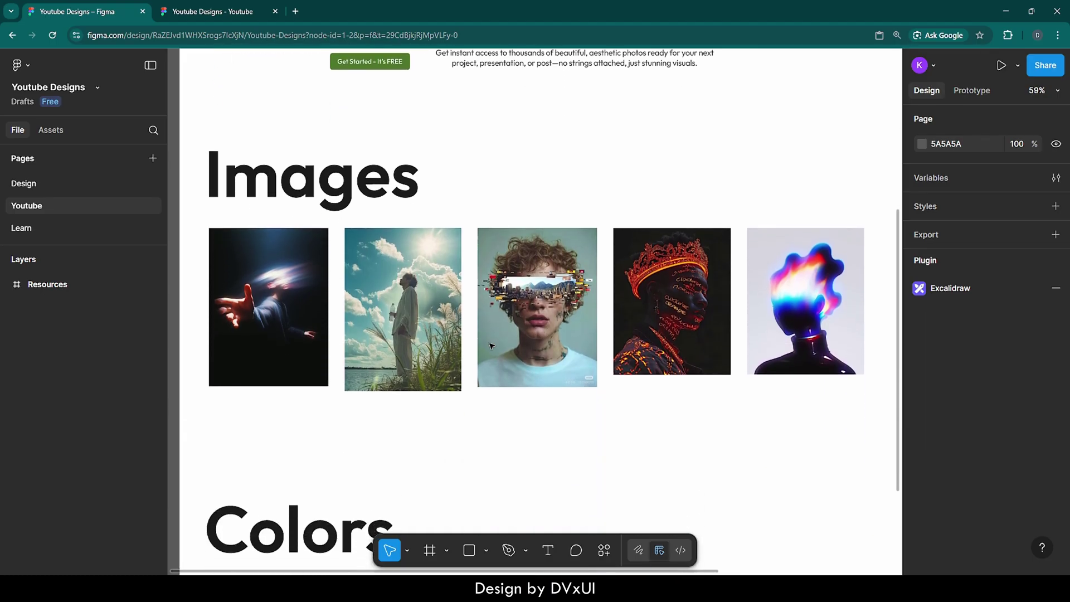
pyautogui.scroll(-2, 491, 346)
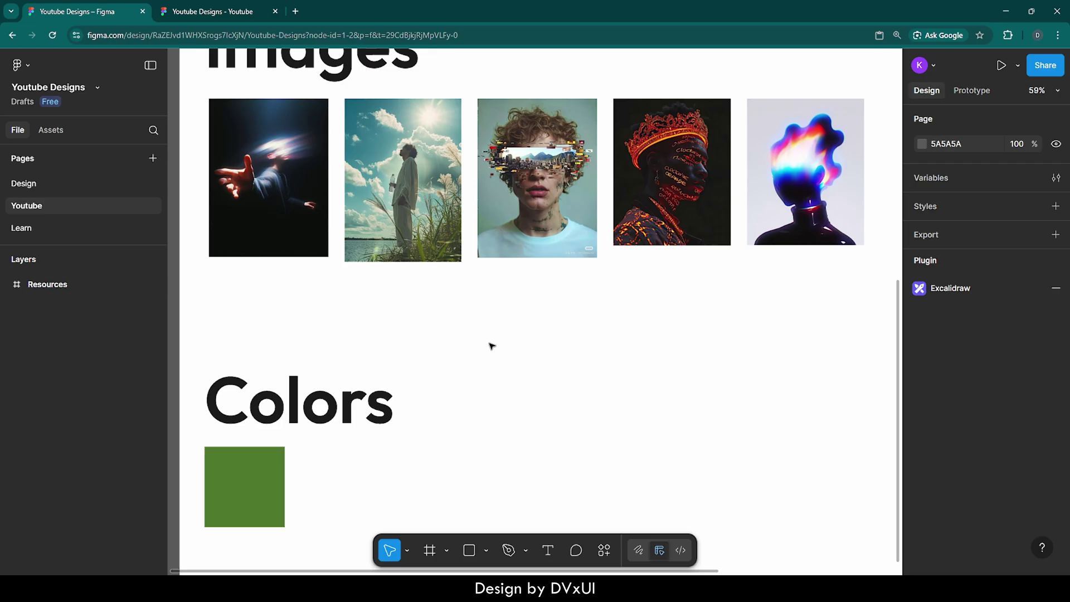
pyautogui.scroll(-5, 492, 346)
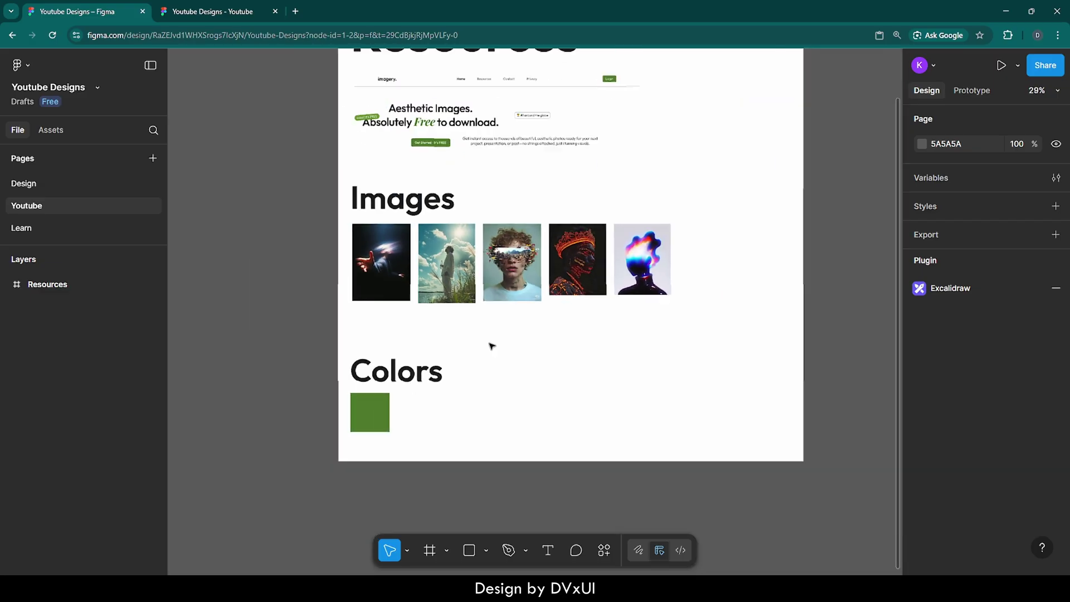
# Create a 1440×1024 Desktop preset frame on the empty canvas beside the Resources frame.
pyautogui.hscroll(10, 491, 346)
pyautogui.hscroll(3, 492, 347)
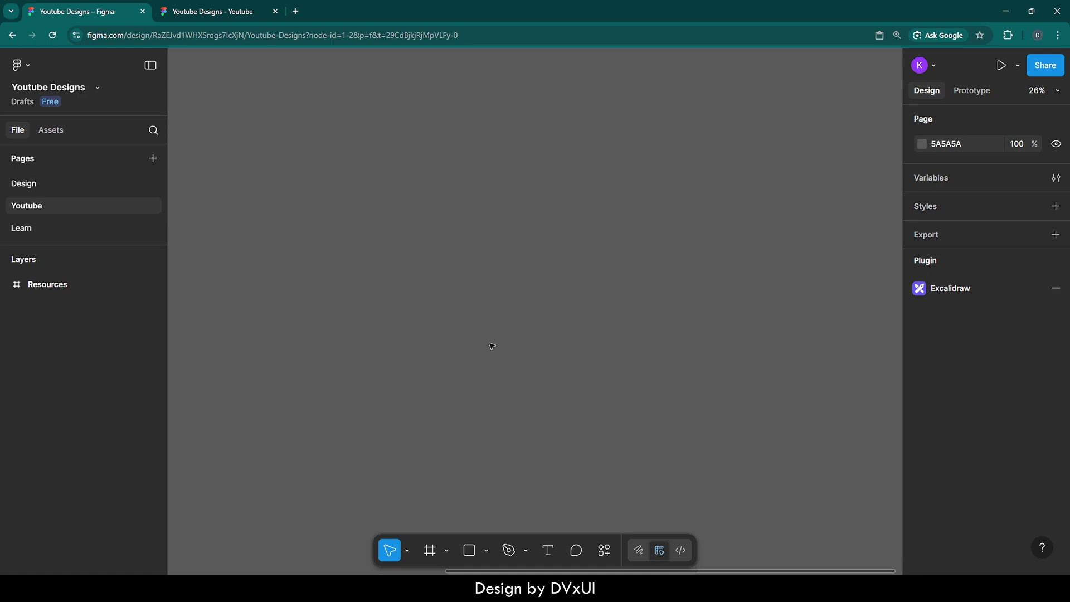
pyautogui.press('f')
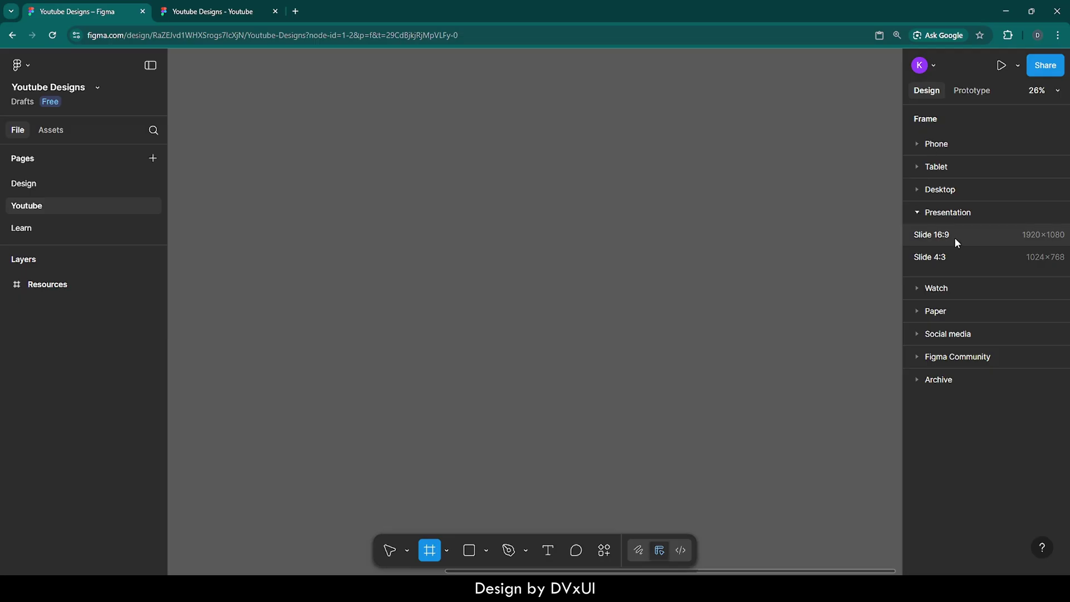
pyautogui.click(929, 192)
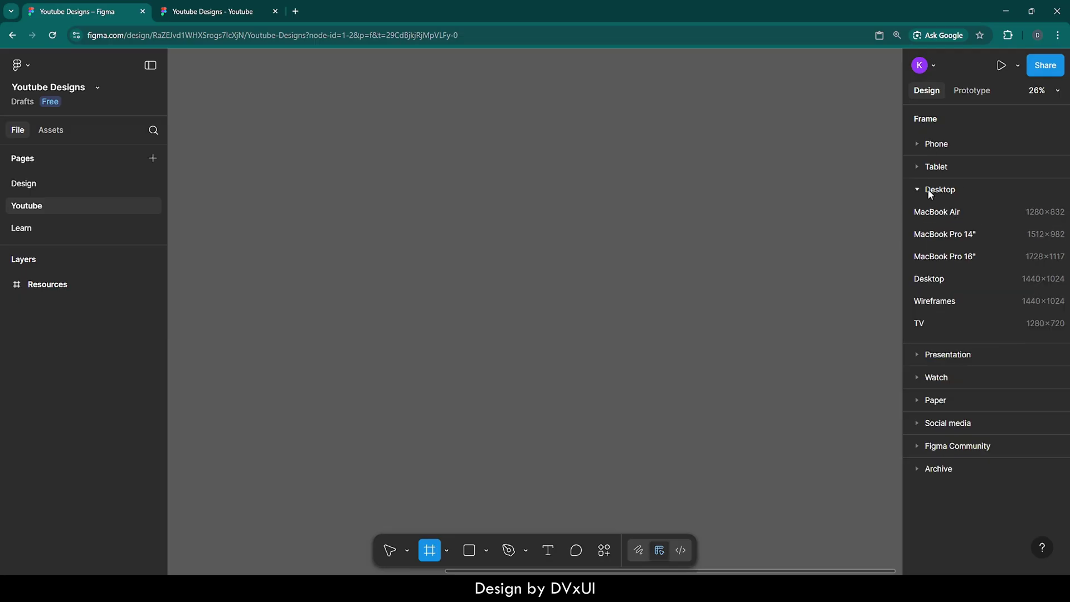
pyautogui.click(930, 280)
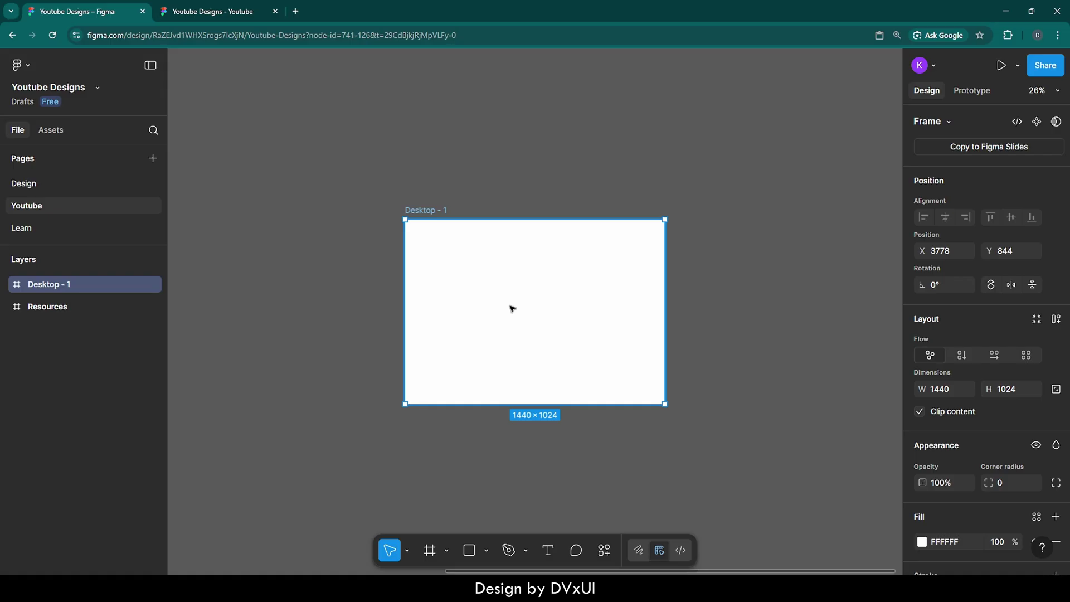
# Set the new desktop frame's fill color to F5F5F5.
pyautogui.hotkey('shift', '2')
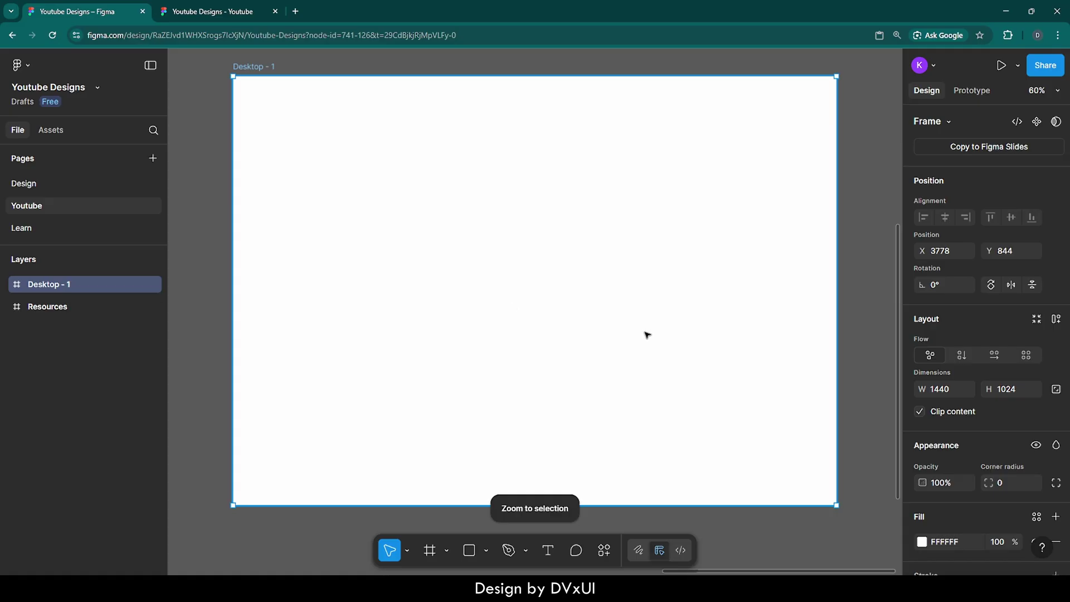
pyautogui.scroll(-3, 944, 494)
pyautogui.click(946, 413)
pyautogui.write('f5')
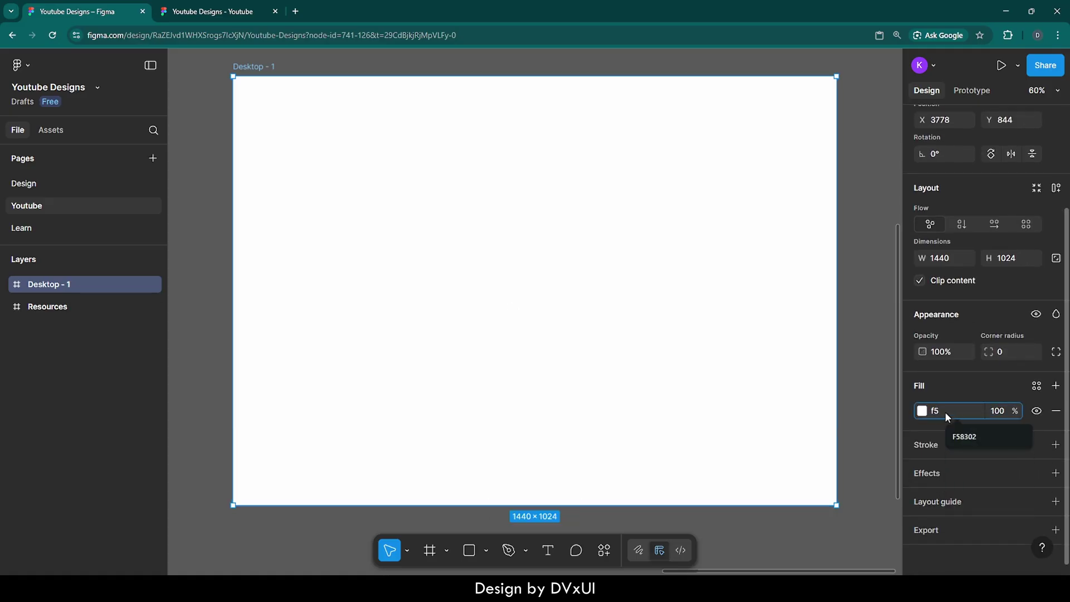
pyautogui.press('Return')
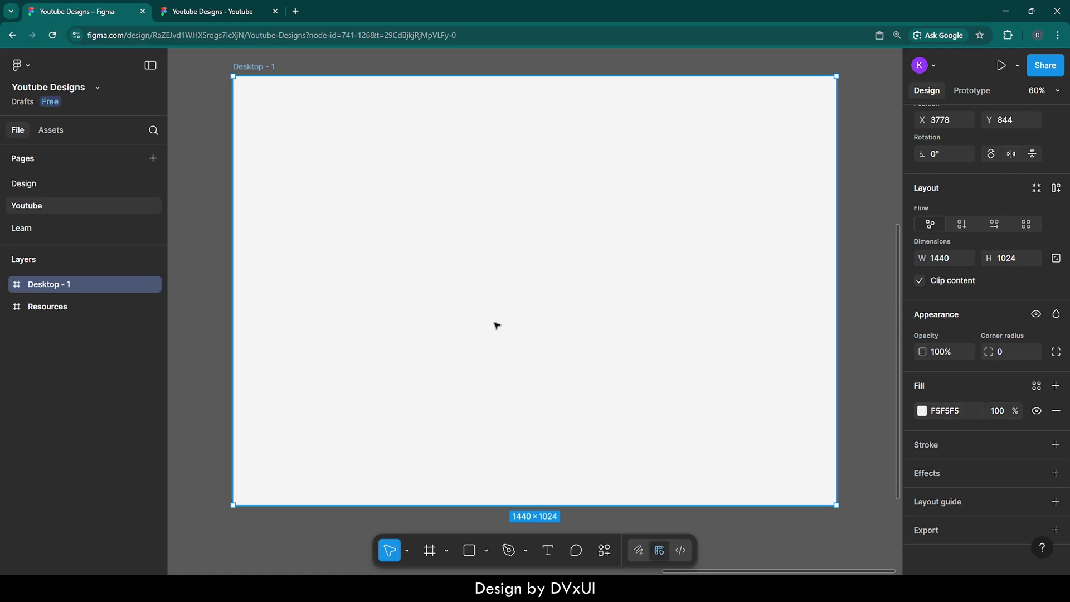
# Copy the "imagery." navigation bar from the Resources frame and paste it into the Desktop - 1 frame.
pyautogui.click(20, 307)
pyautogui.hotkey('shift', '2')
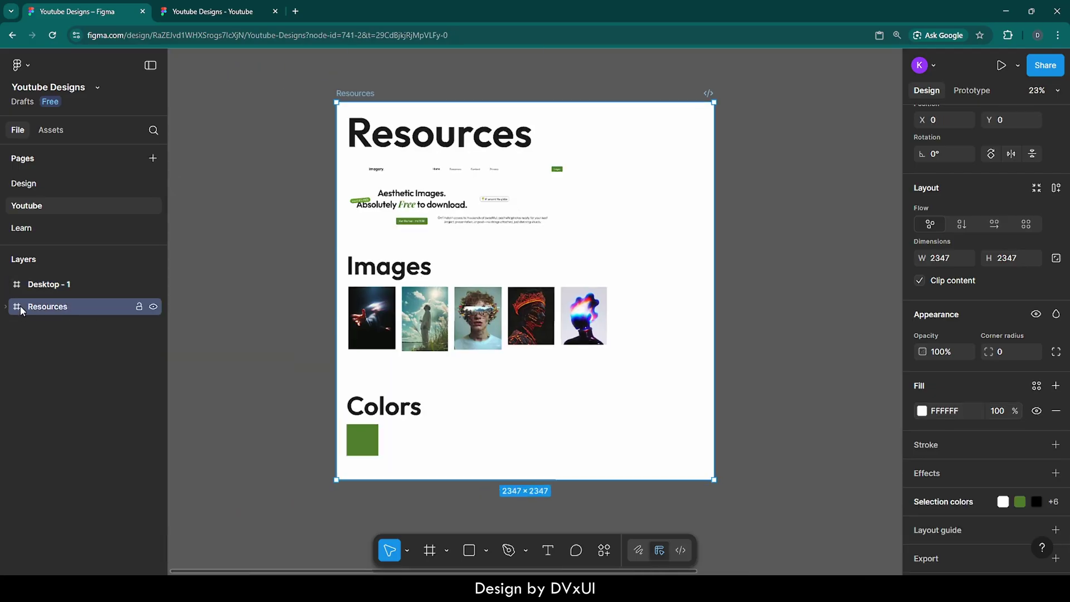
pyautogui.scroll(5, 431, 170)
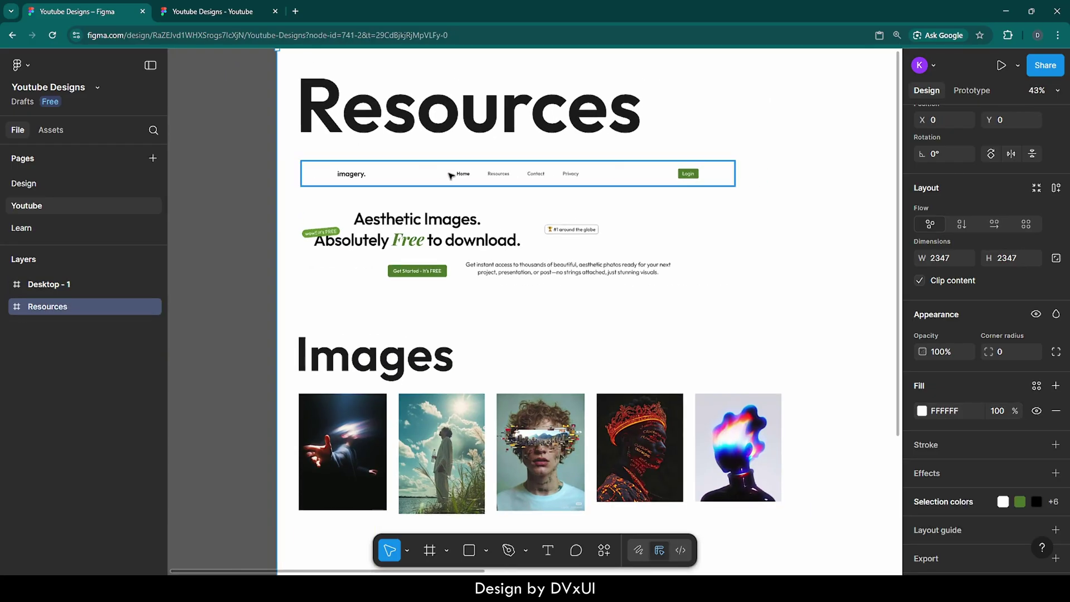
pyautogui.click(451, 176)
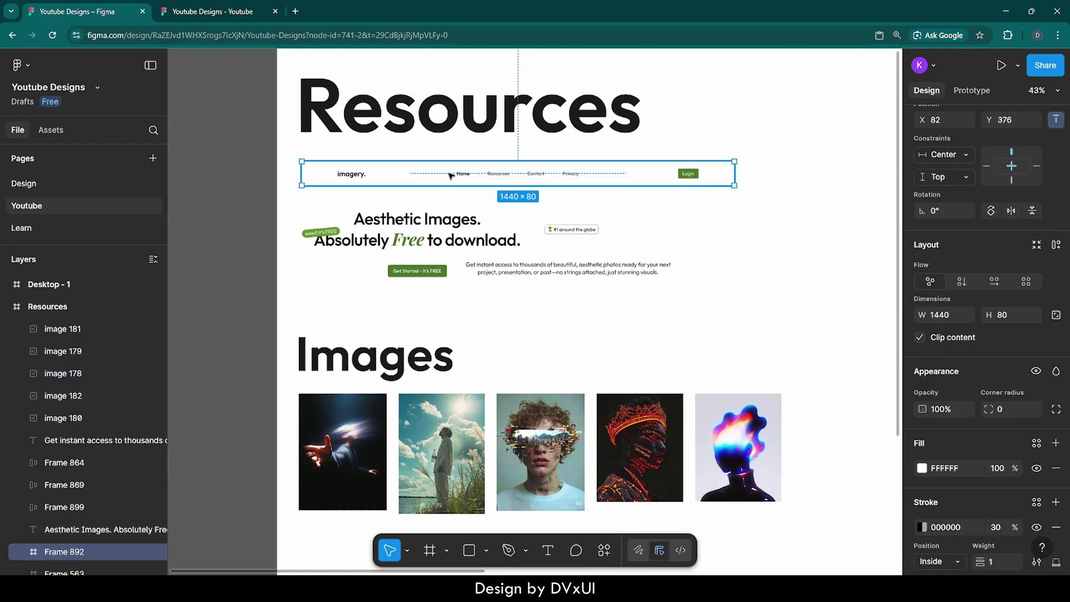
pyautogui.click(16, 285)
pyautogui.hotkey('shift', '2')
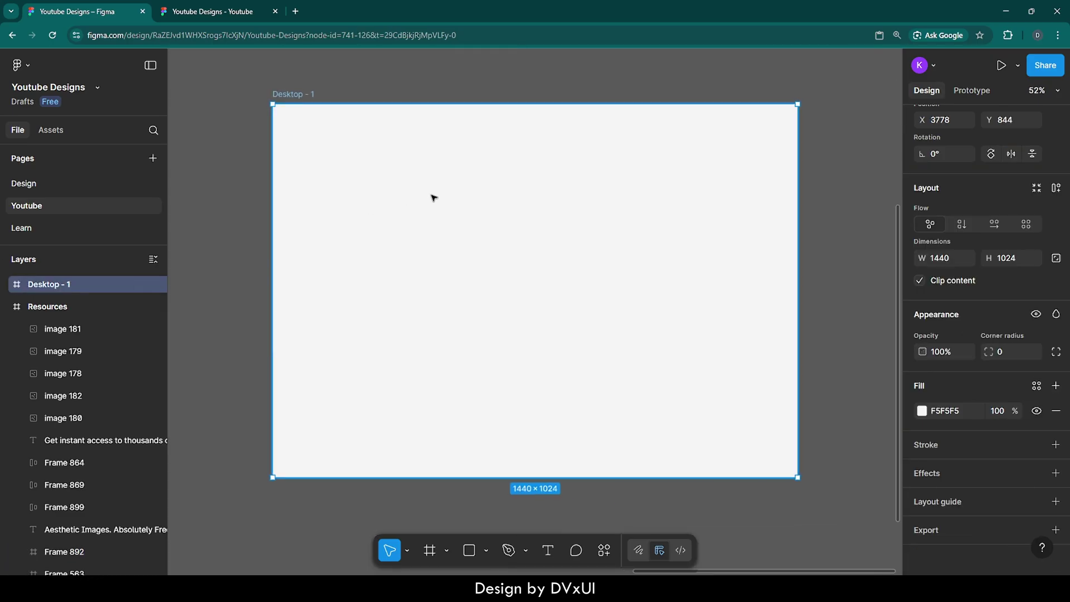
pyautogui.hotkey('ctrl', 'v')
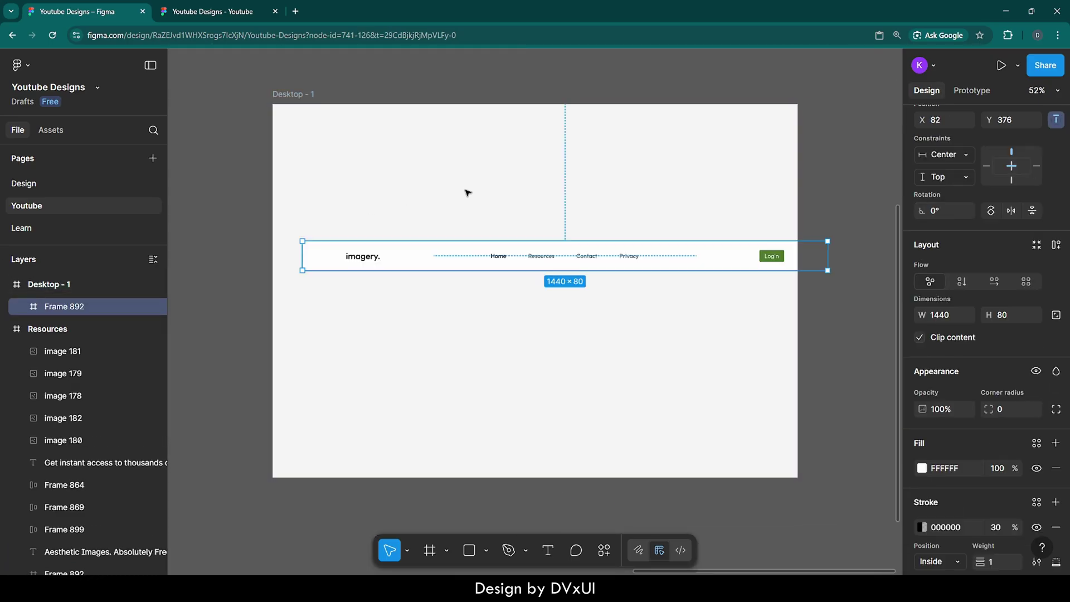
# Center the pasted navigation bar horizontally and align it to the upper edge of the Desktop - 1 frame.
pyautogui.scroll(2, 948, 190)
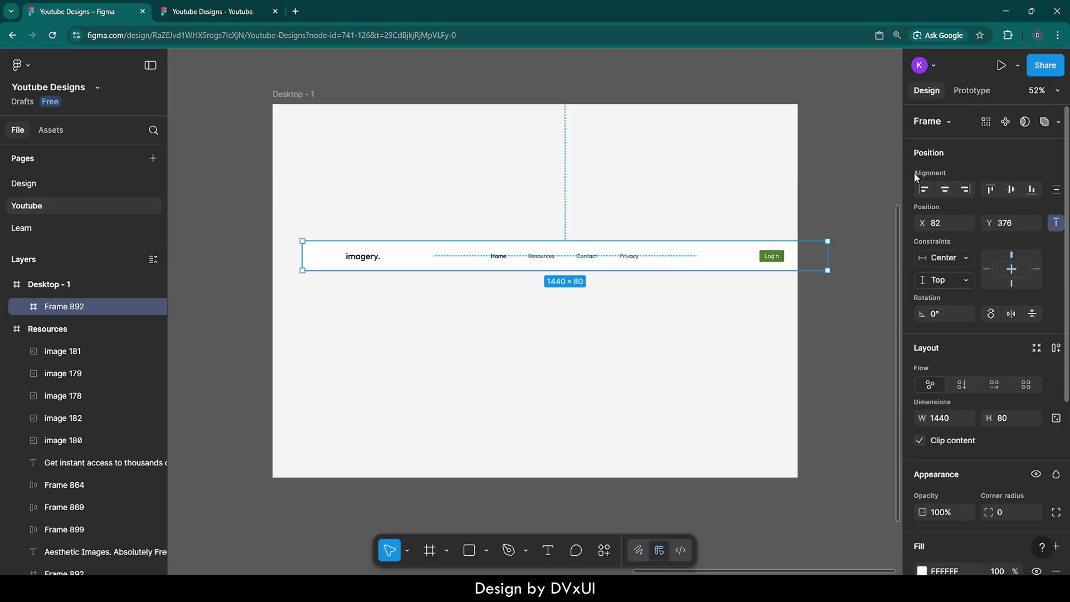
pyautogui.click(946, 191)
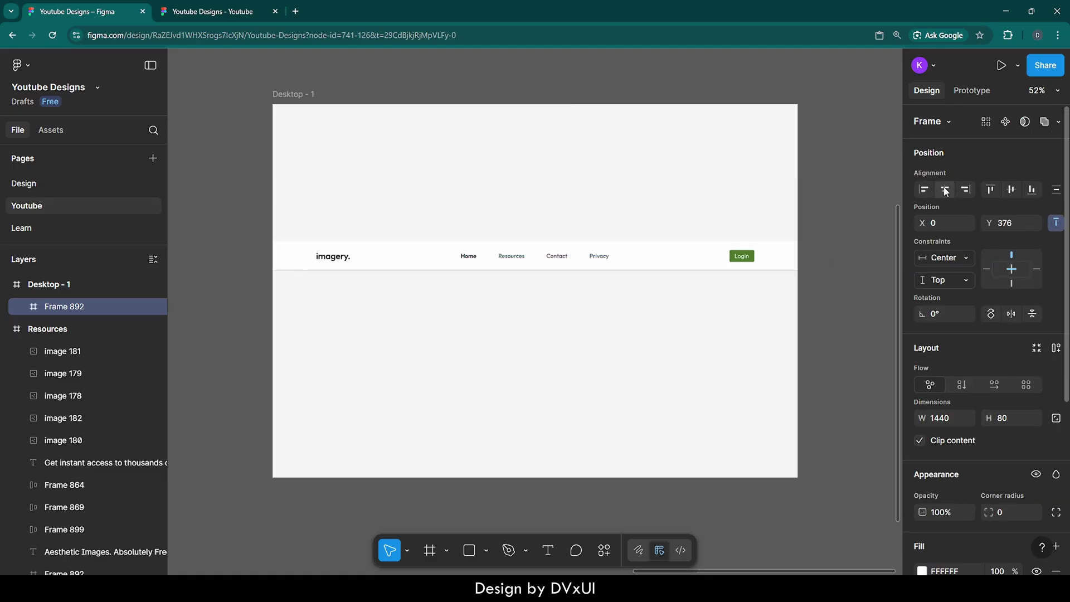
pyautogui.click(991, 190)
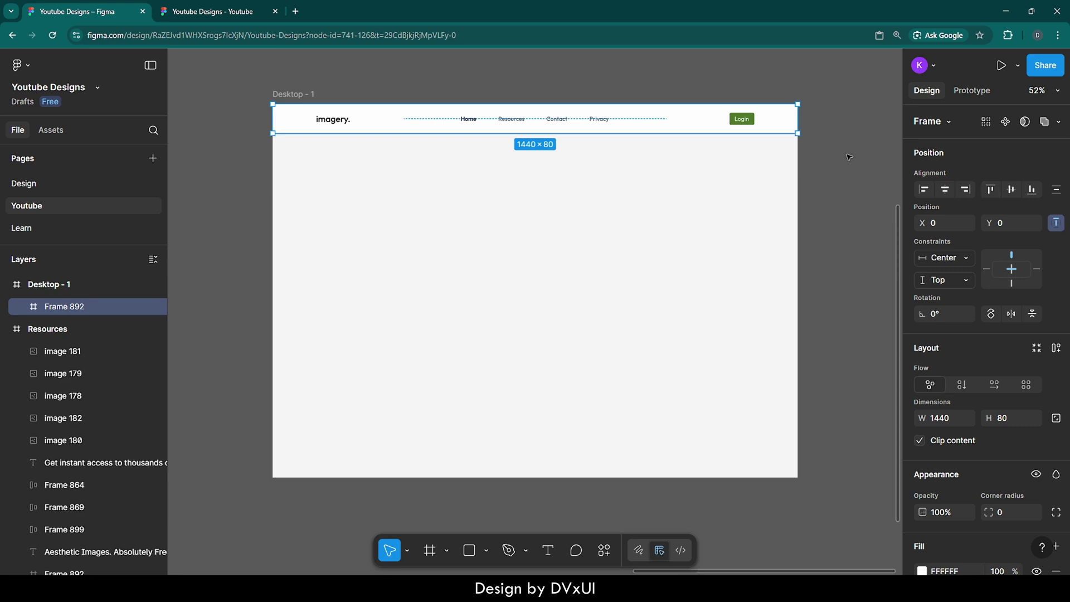
# Inspect the navigation bar's logo, links and Login button, and check which sides its stroke applies to.
pyautogui.keyDown('ctrl'); pyautogui.scroll(5, 309, 113); pyautogui.keyUp('ctrl')
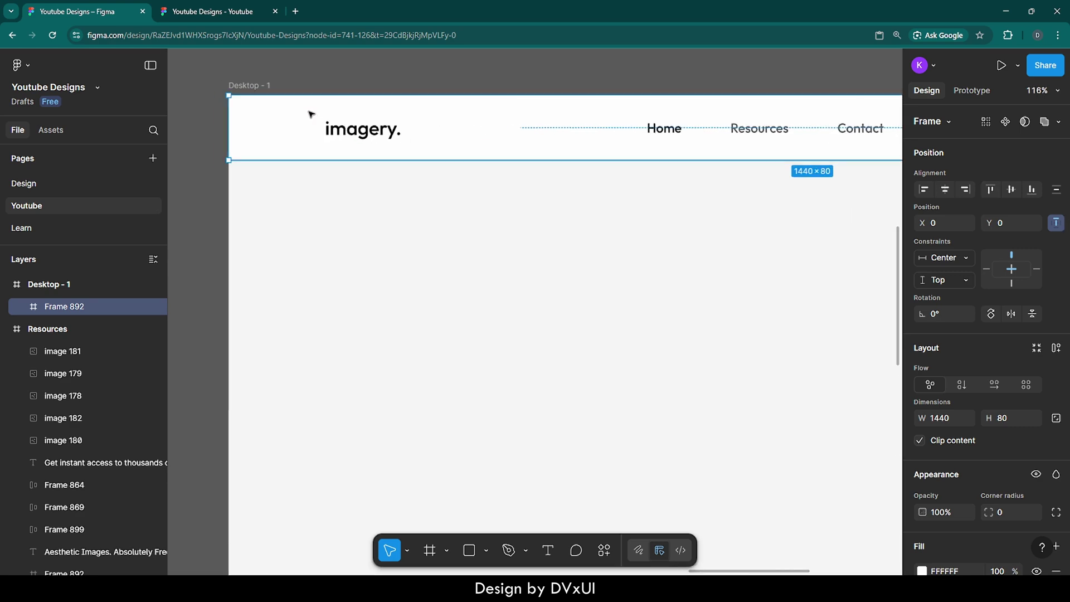
pyautogui.hscroll(3, 703, 124)
pyautogui.hscroll(5, 704, 125)
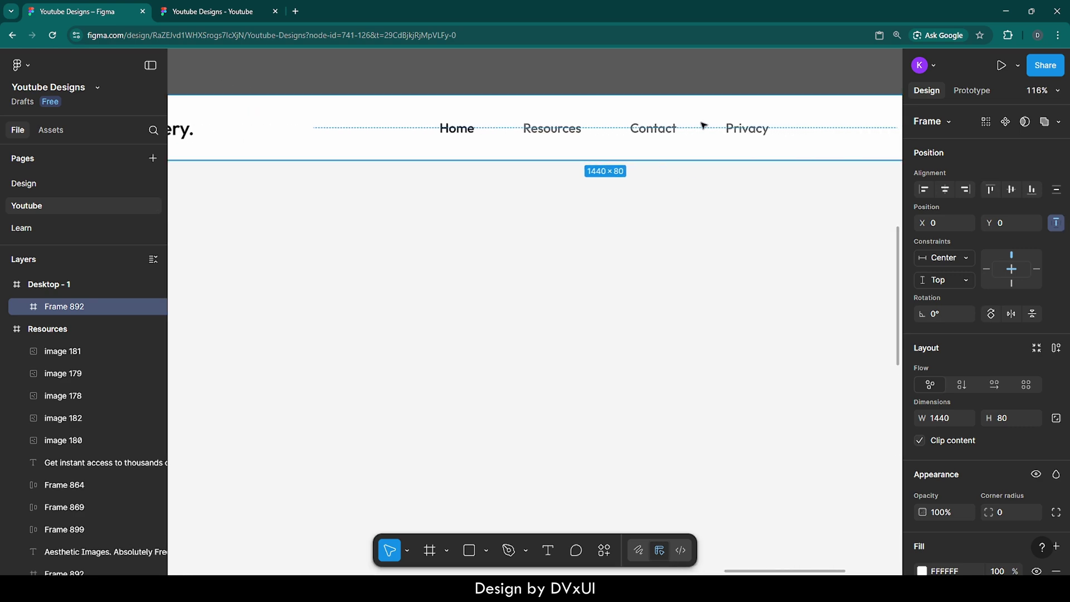
pyautogui.hscroll(4, 703, 125)
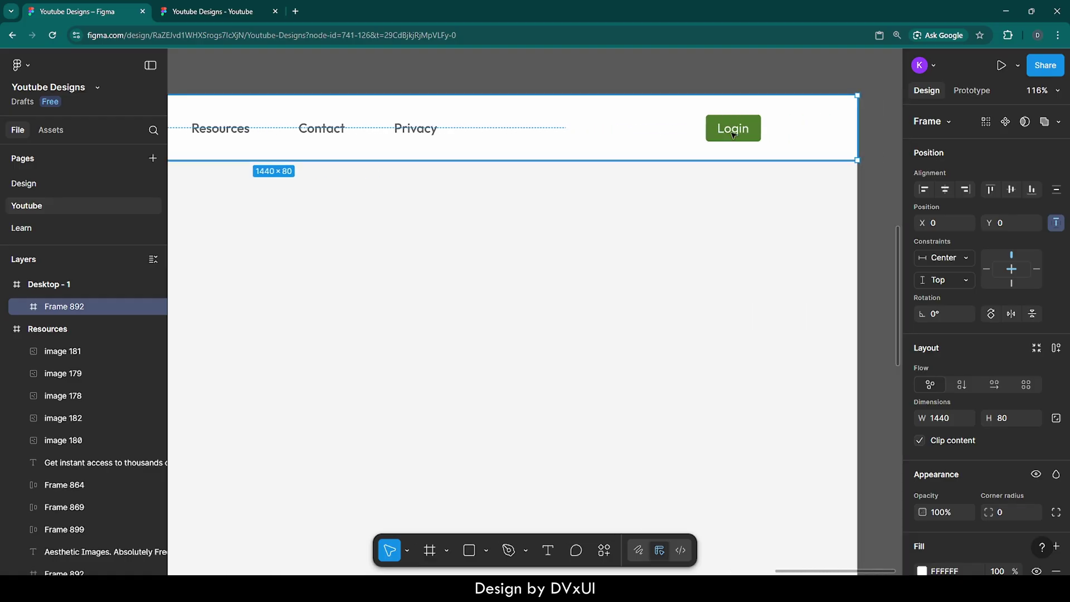
pyautogui.click(701, 172)
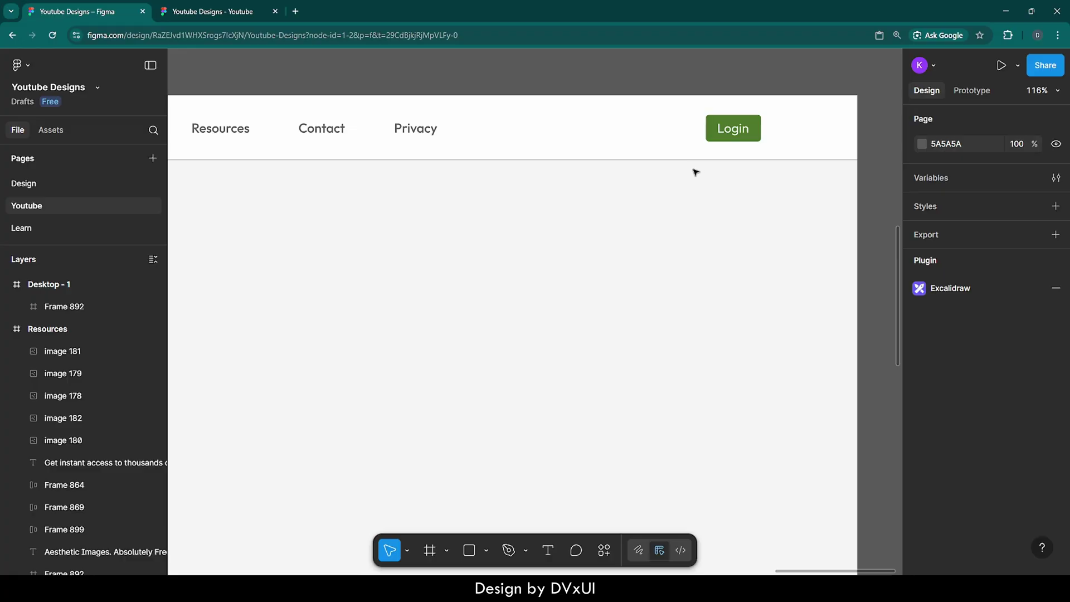
pyautogui.click(638, 146)
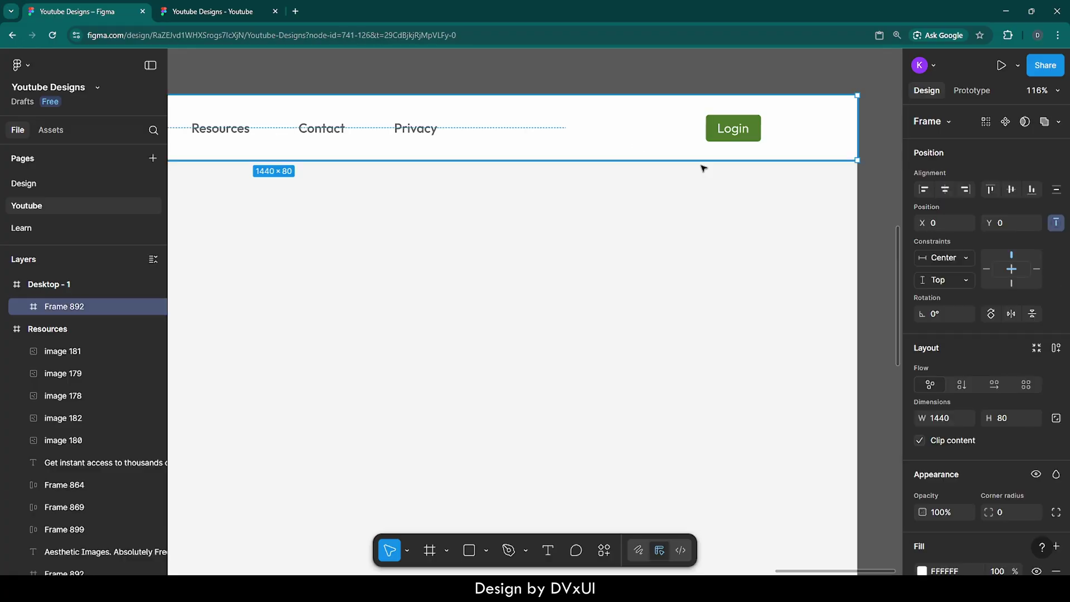
pyautogui.scroll(-5, 931, 362)
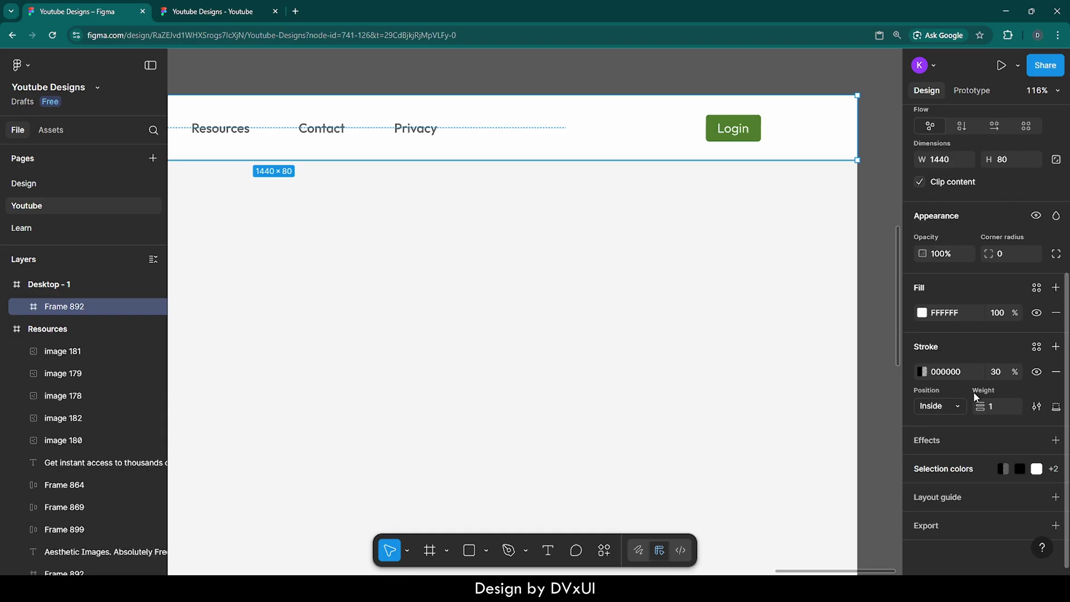
pyautogui.click(1057, 407)
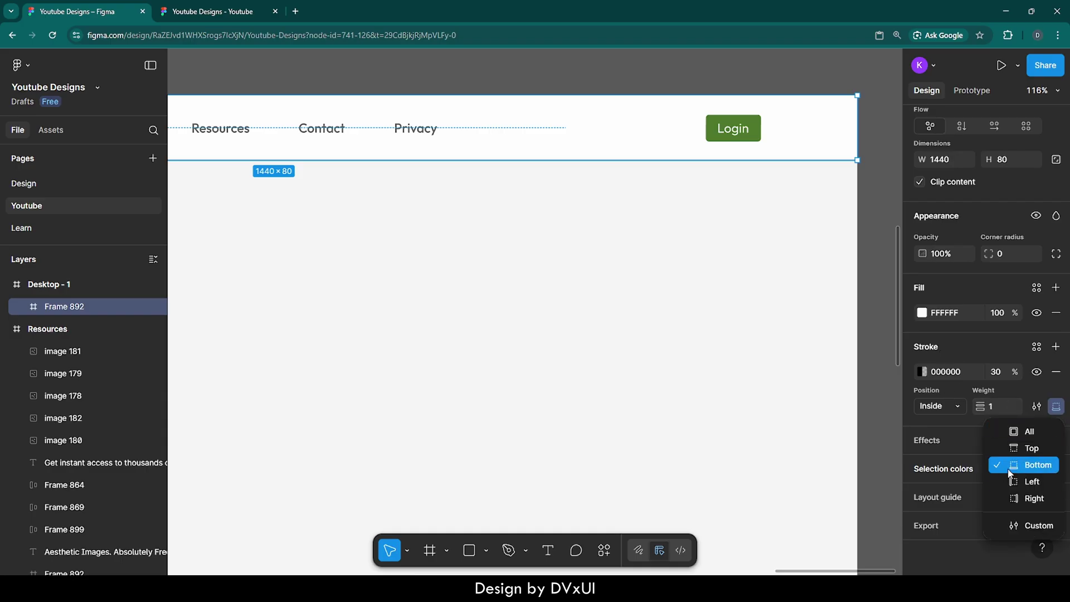
pyautogui.click(757, 391)
pyautogui.click(672, 287)
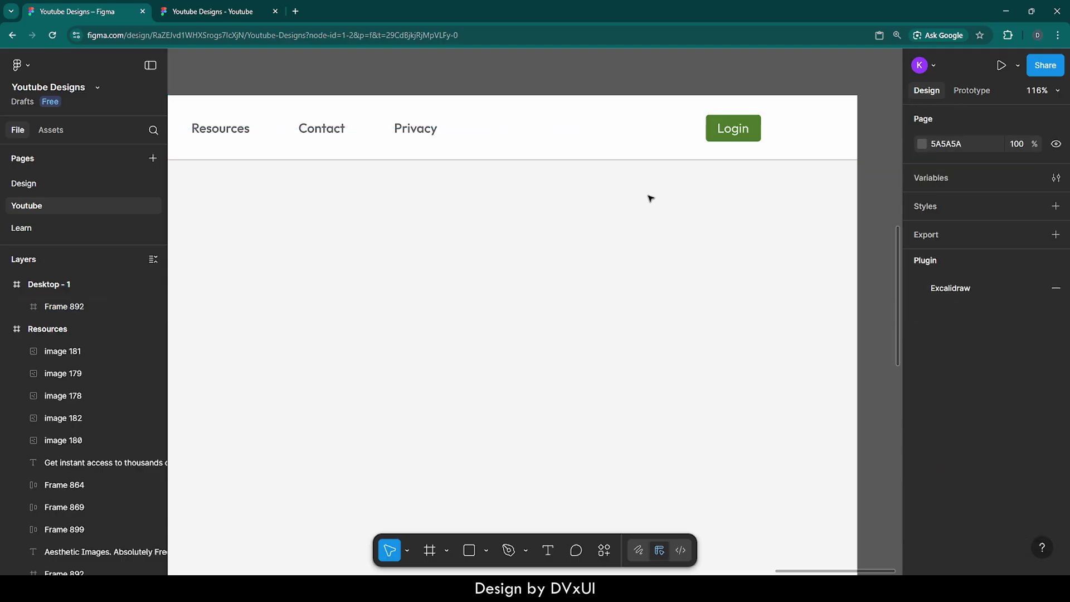
# Copy the headline, "#1 around the globe" badge, "wow!! It's FREE" tag, Get Started button and description from Resources into Desktop - 1.
pyautogui.scroll(-5, 653, 244)
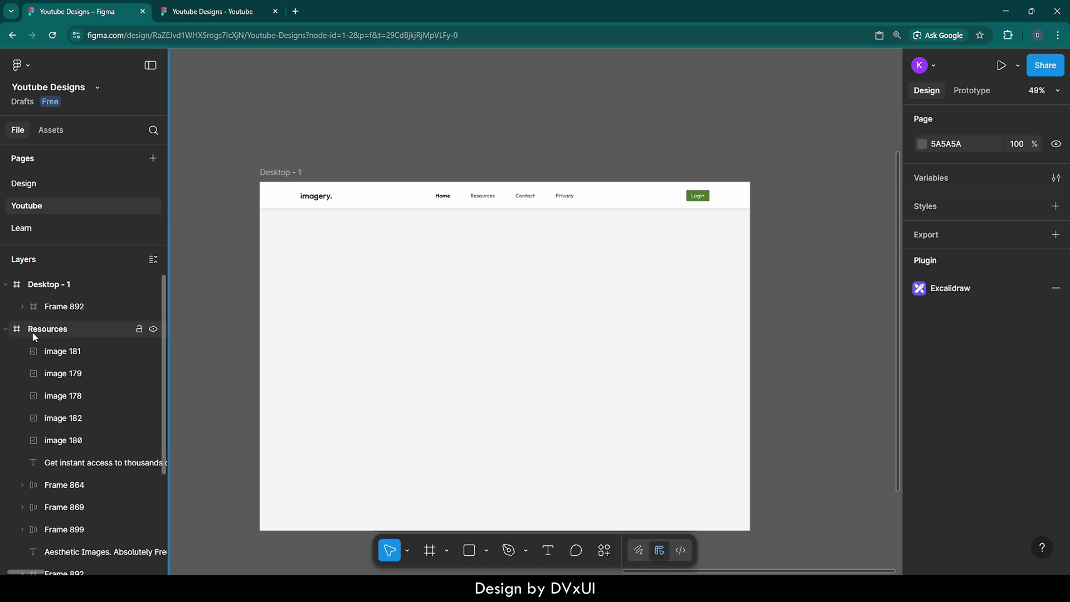
pyautogui.doubleClick(17, 329)
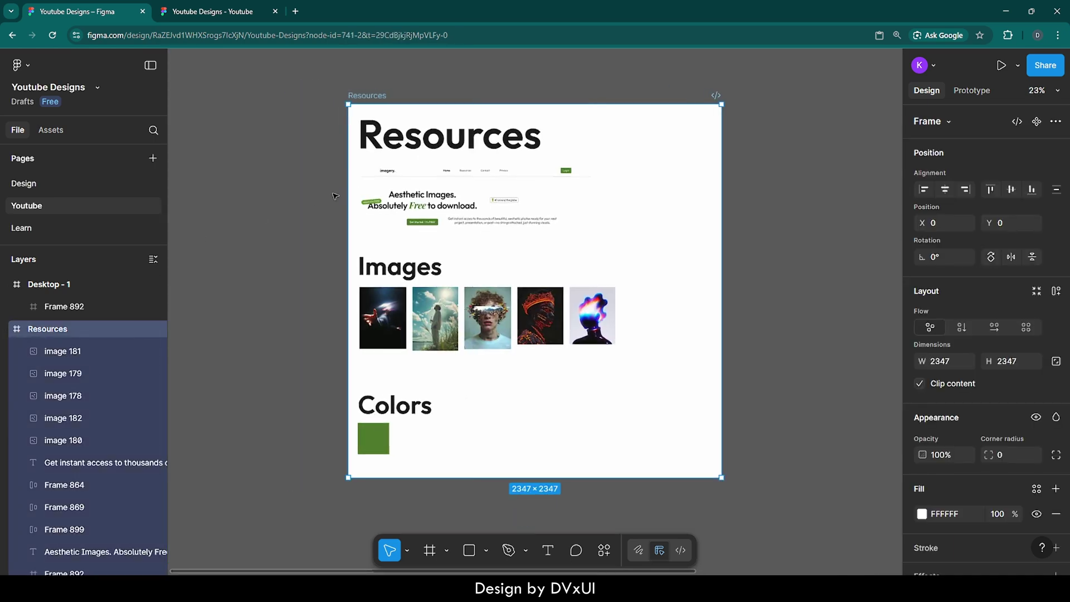
pyautogui.scroll(5, 434, 188)
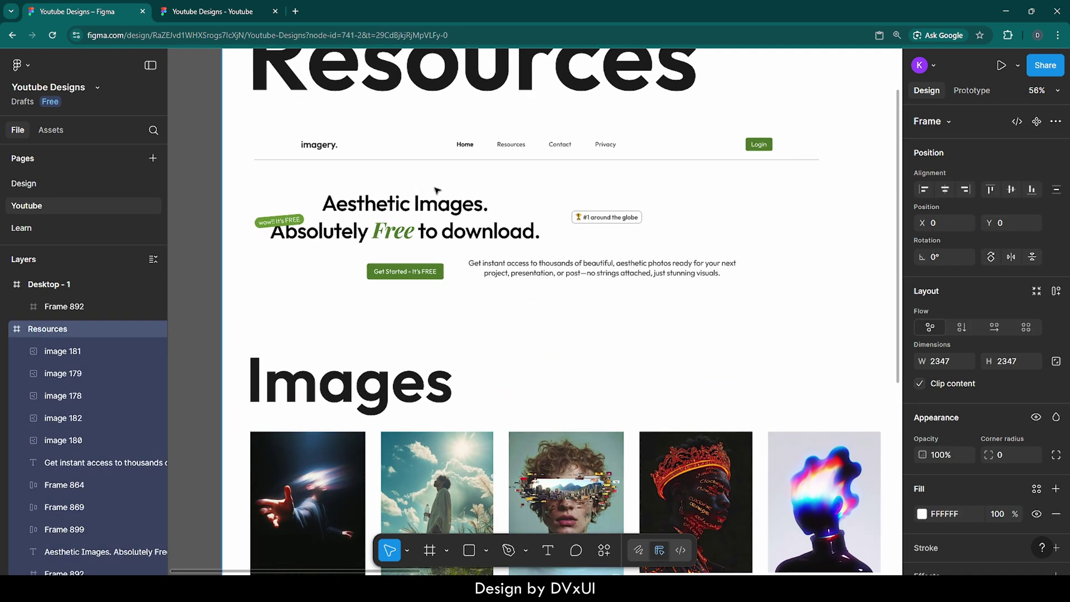
pyautogui.click(601, 214)
pyautogui.keyDown('shift'); pyautogui.click(455, 230); pyautogui.keyUp('shift')
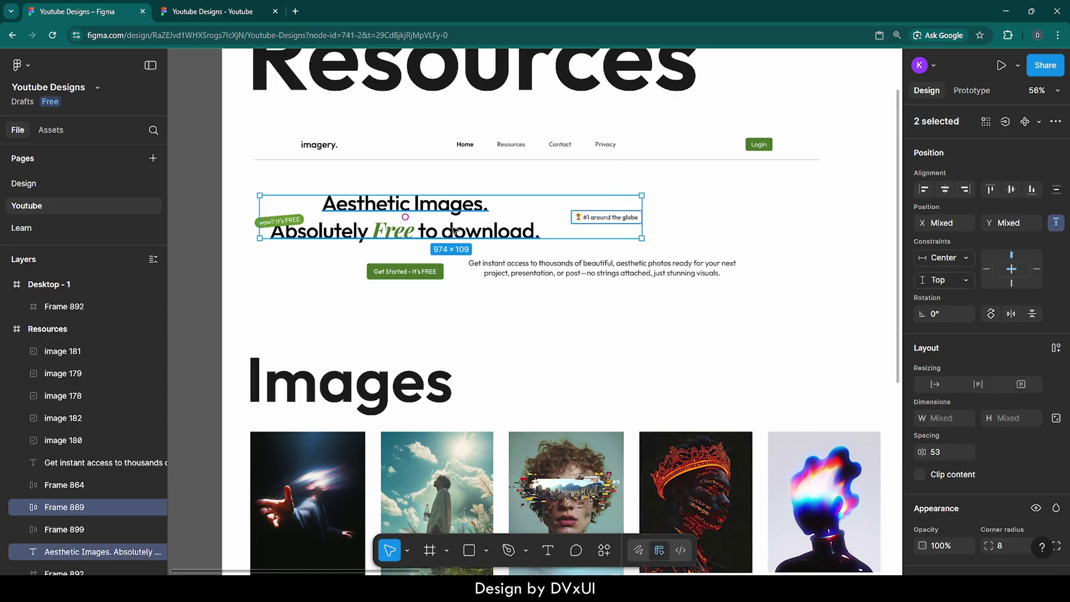
pyautogui.keyDown('shift'); pyautogui.click(290, 219); pyautogui.keyUp('shift')
pyautogui.keyDown('shift'); pyautogui.click(416, 271); pyautogui.keyUp('shift')
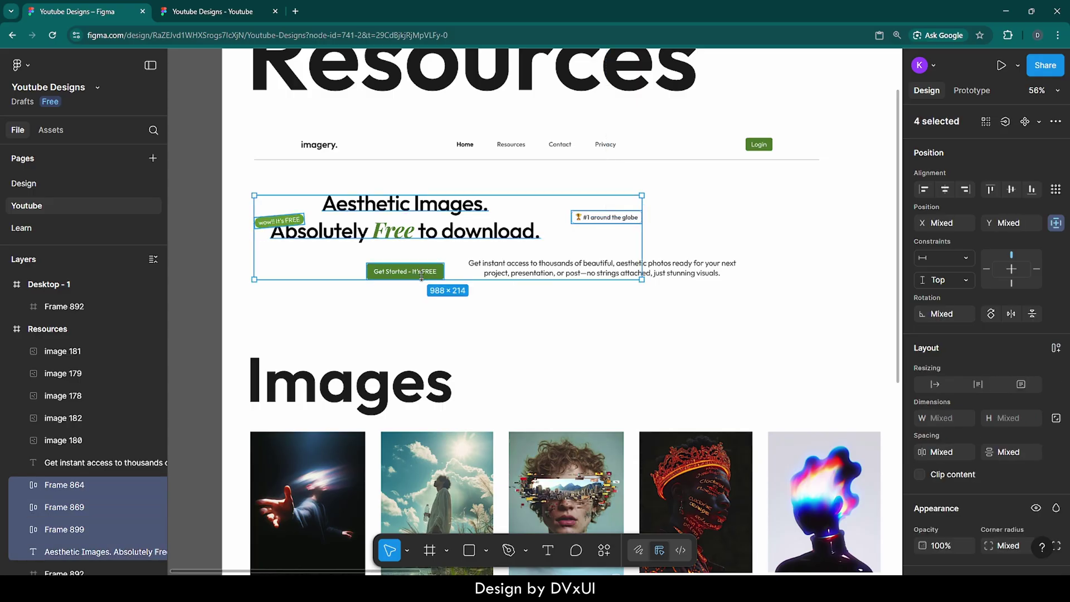
pyautogui.keyDown('shift'); pyautogui.click(532, 272); pyautogui.keyUp('shift')
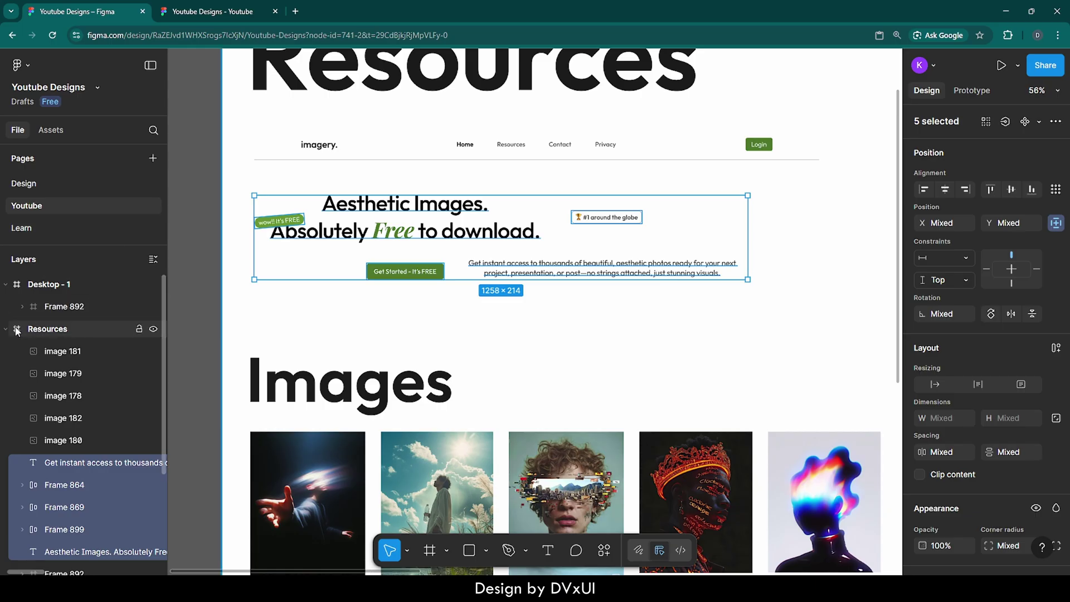
pyautogui.click(16, 289)
pyautogui.hotkey('shift', '2')
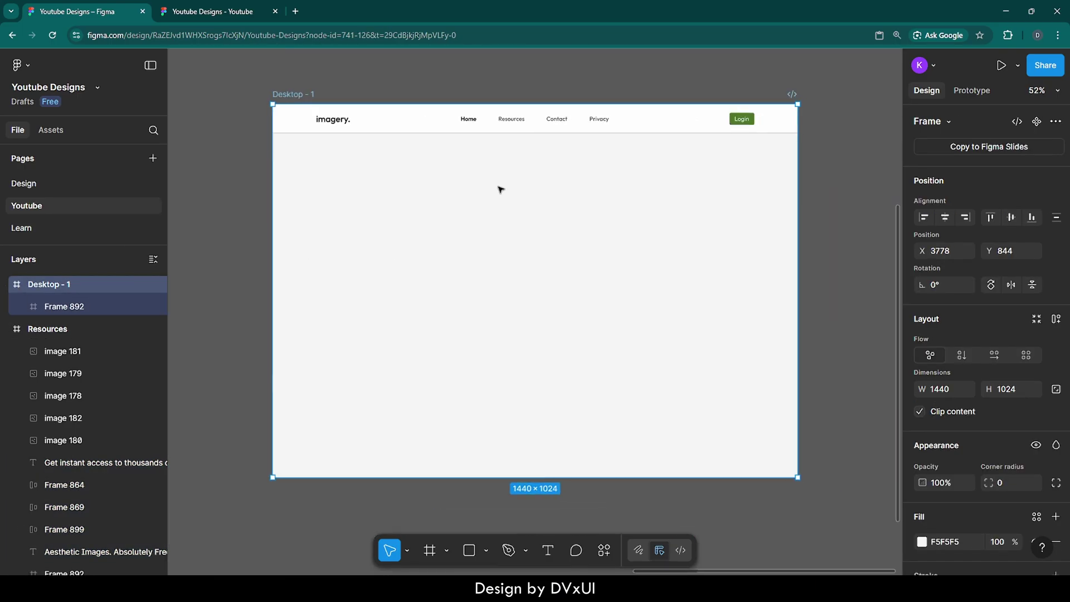
pyautogui.hotkey('ctrl', 'v')
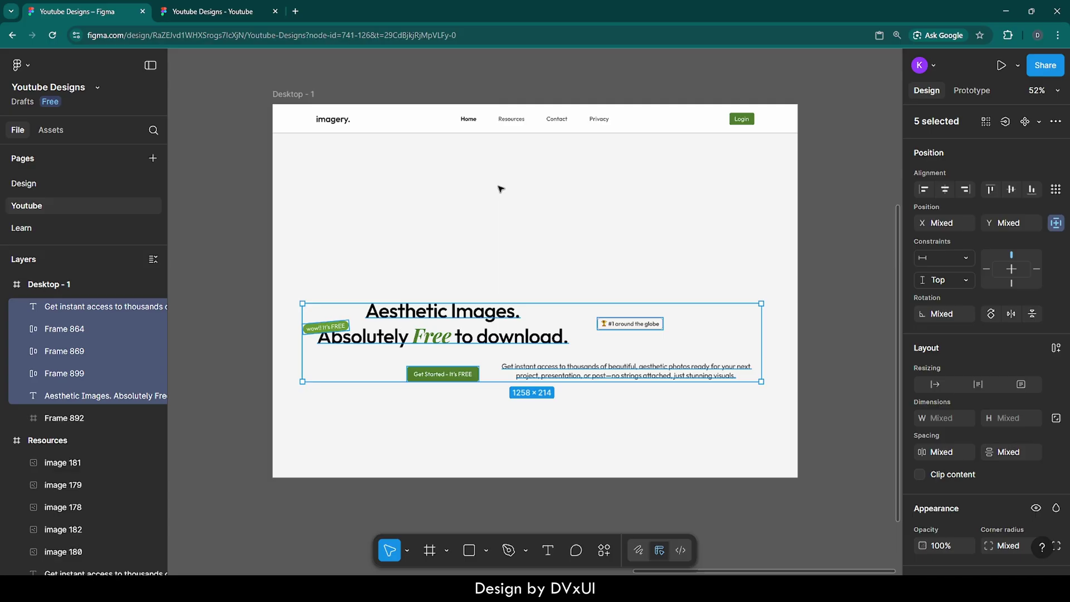
pyautogui.click(500, 189)
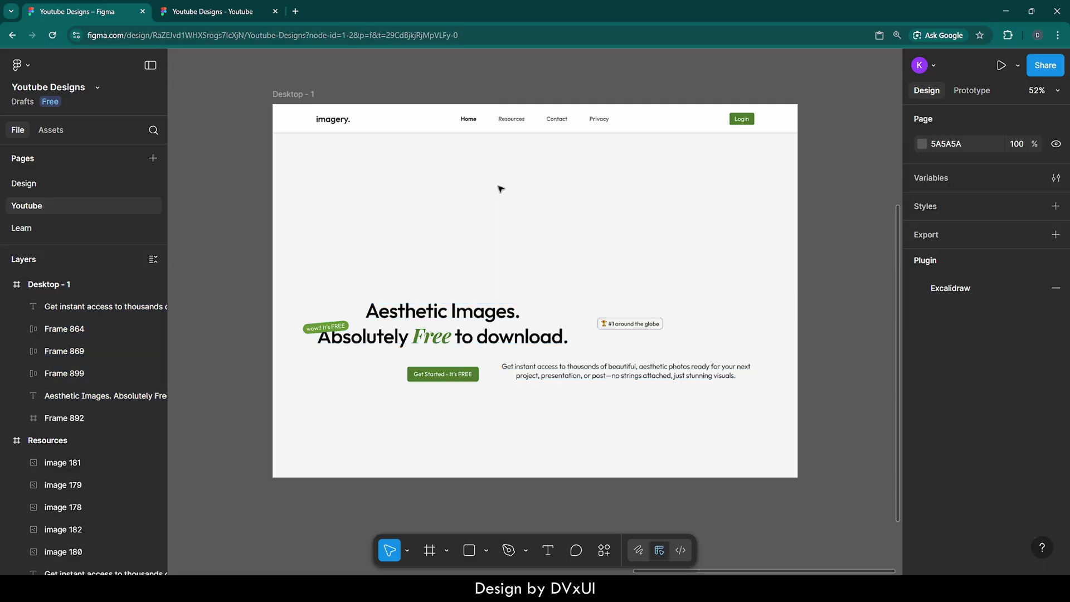
# Center the "#1 around the globe" badge horizontally in the Desktop - 1 frame and set its Y position to 150.
pyautogui.click(638, 329)
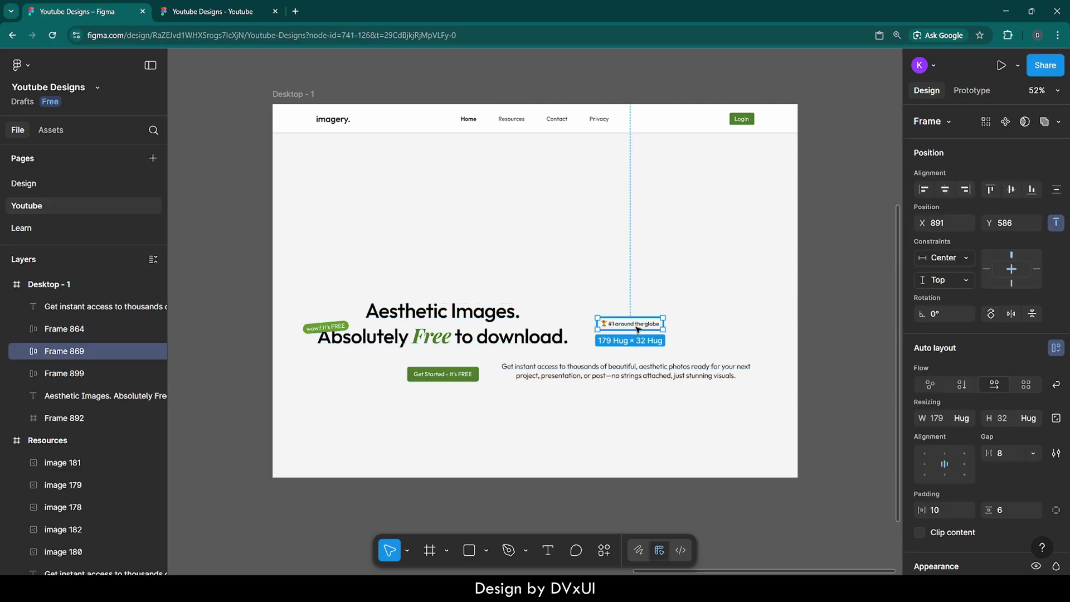
pyautogui.click(946, 191)
pyautogui.click(1015, 223)
pyautogui.doubleClick(1015, 223)
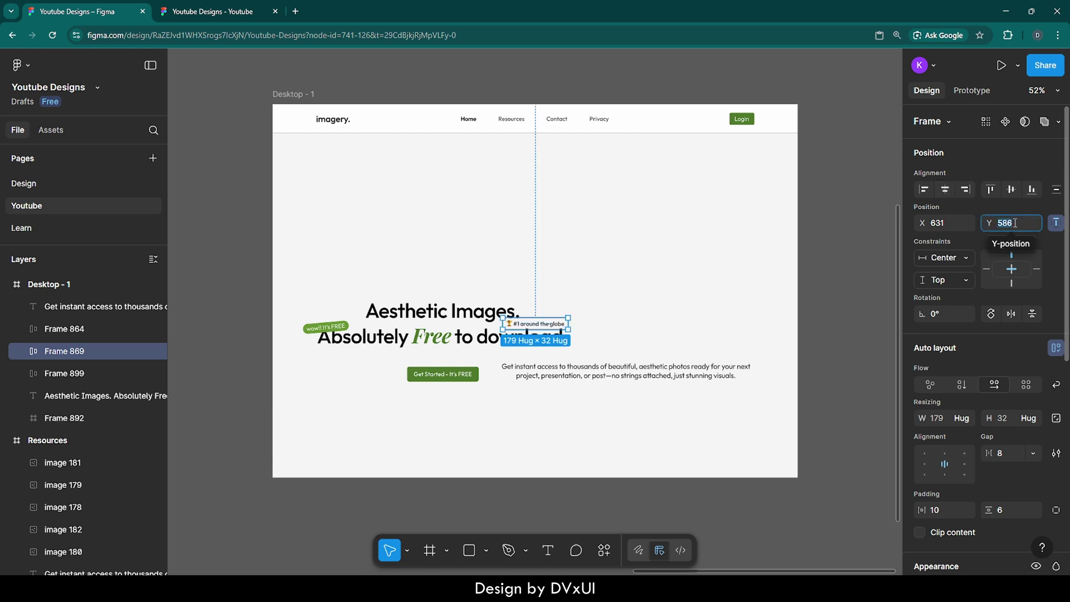
pyautogui.write('150')
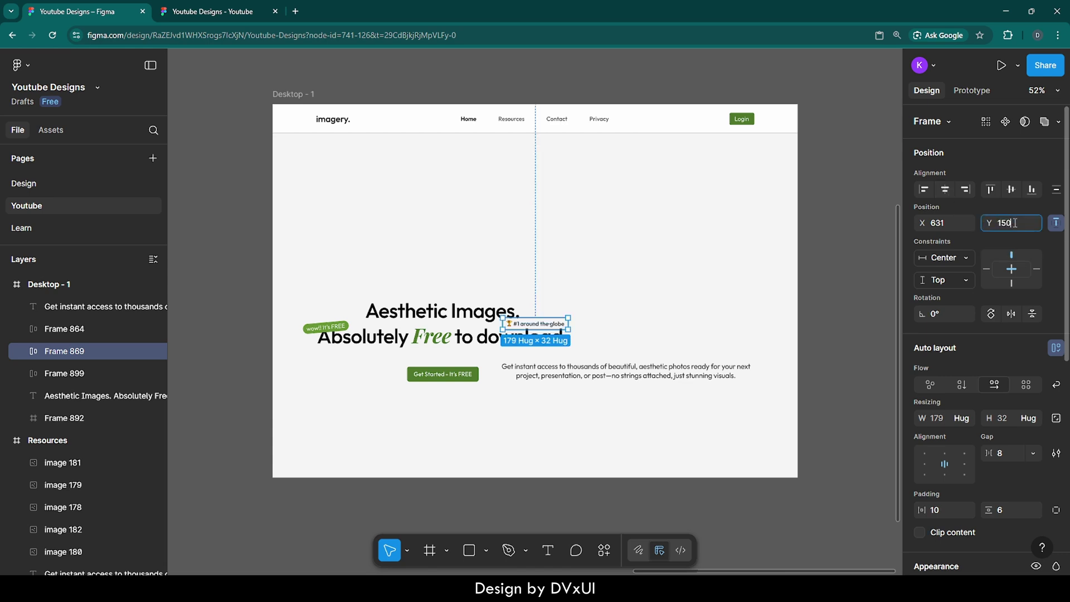
pyautogui.press('Return')
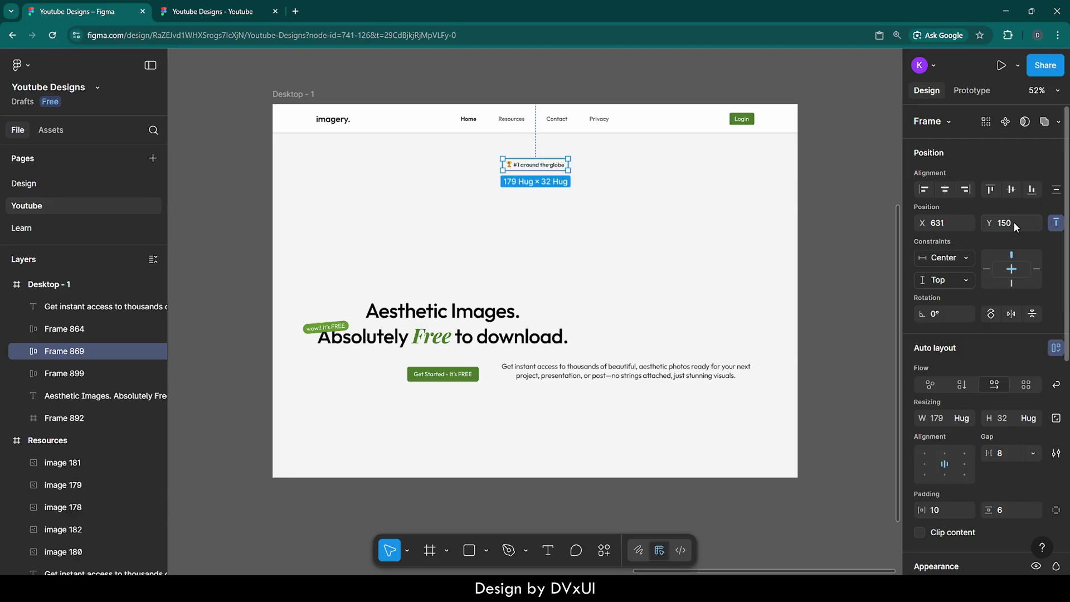
# Move the headline and its "wow!! It's FREE" tag about 36 px beneath the "#1 around the globe" badge and check their spacing.
pyautogui.click(513, 240)
pyautogui.moveTo(333, 268); pyautogui.dragTo(534, 200)
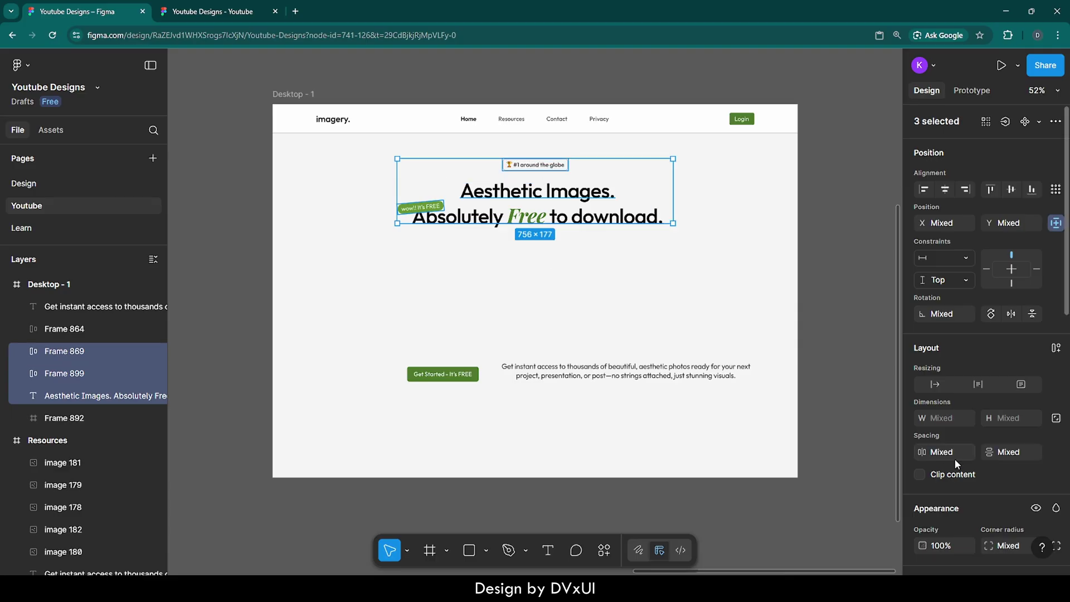
pyautogui.scroll(-1, 955, 459)
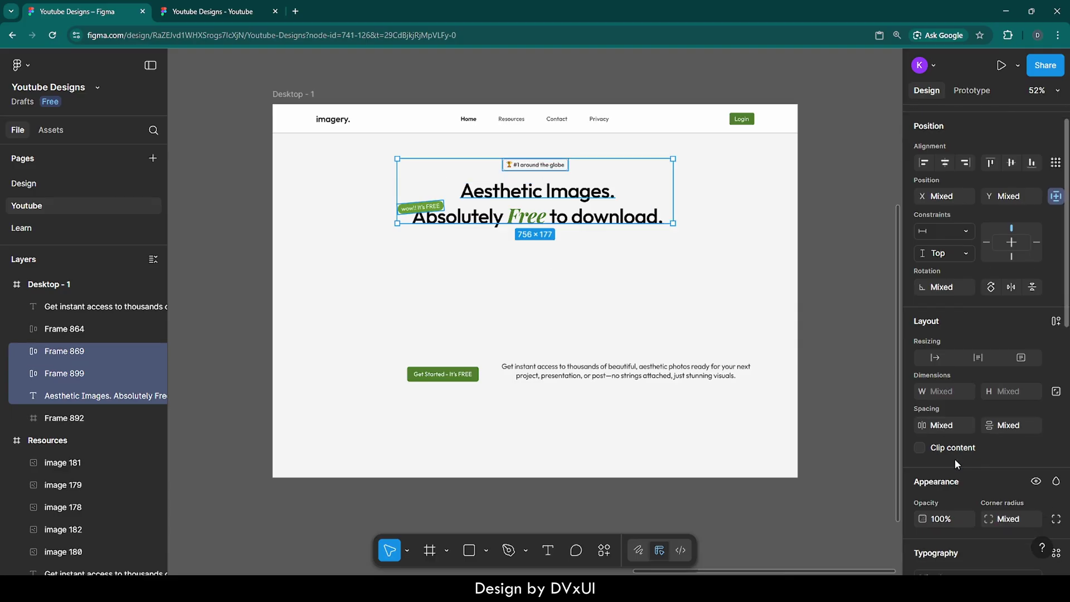
pyautogui.click(608, 263)
pyautogui.click(574, 192)
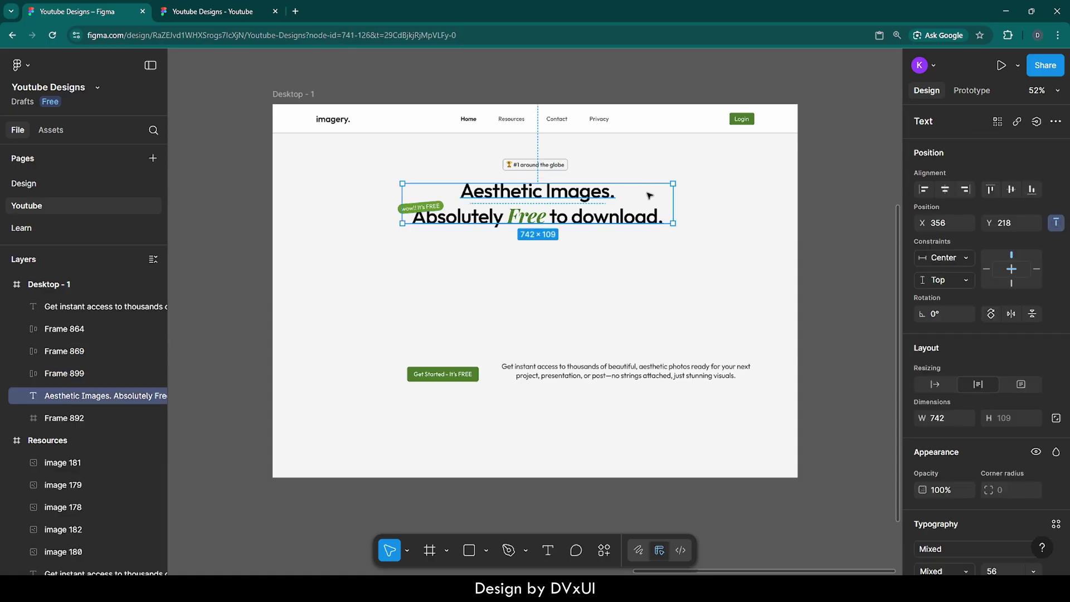
pyautogui.keyDown('shift'); pyautogui.click(536, 164); pyautogui.keyUp('shift')
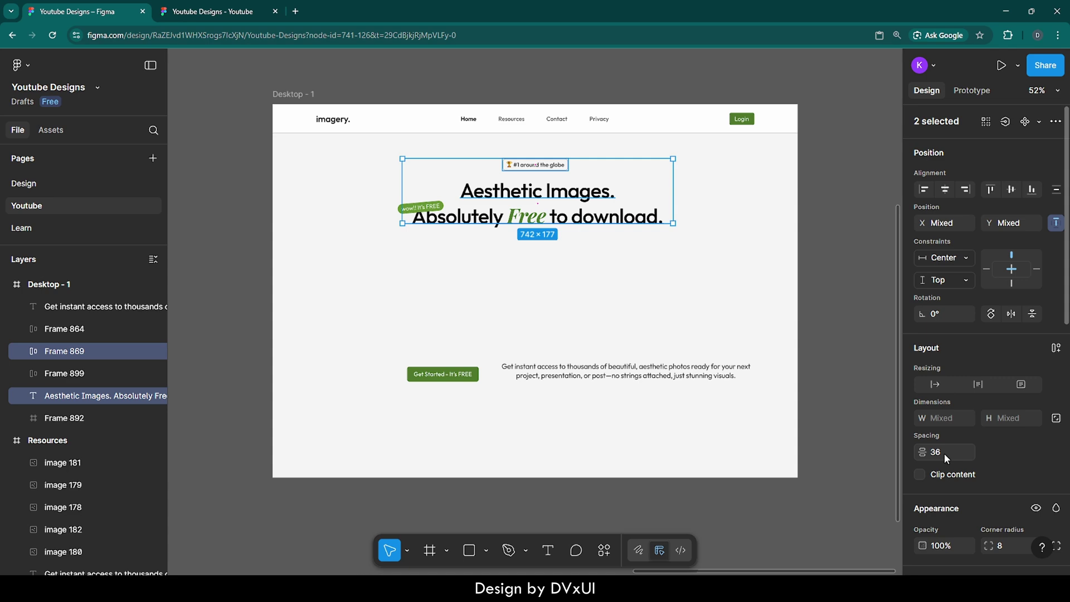
pyautogui.click(767, 370)
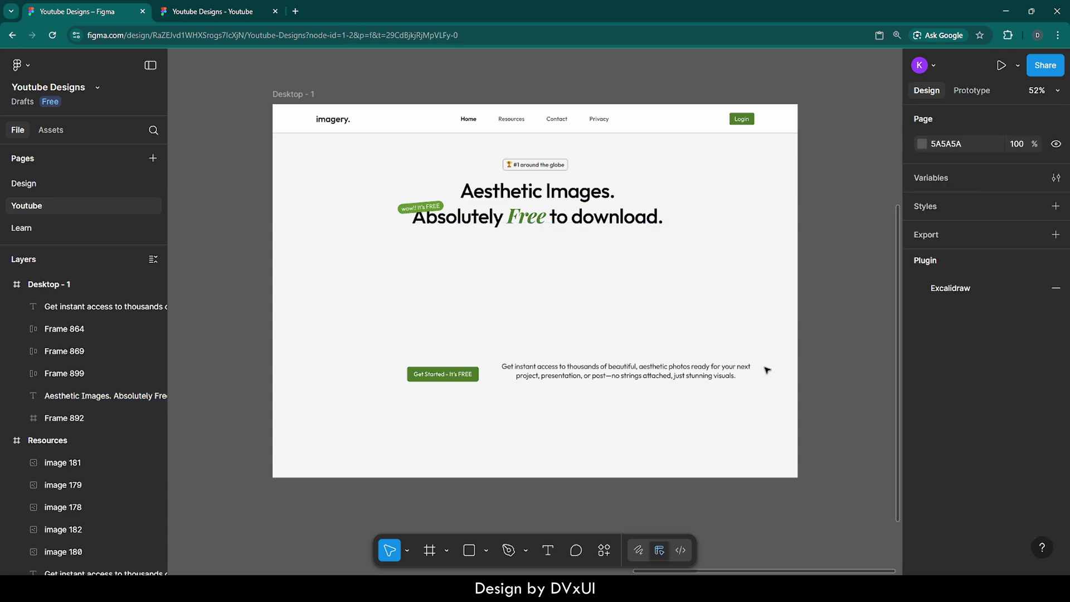
# Center the description paragraph horizontally and nudge it up to Y 361, just beneath the headline.
pyautogui.click(625, 369)
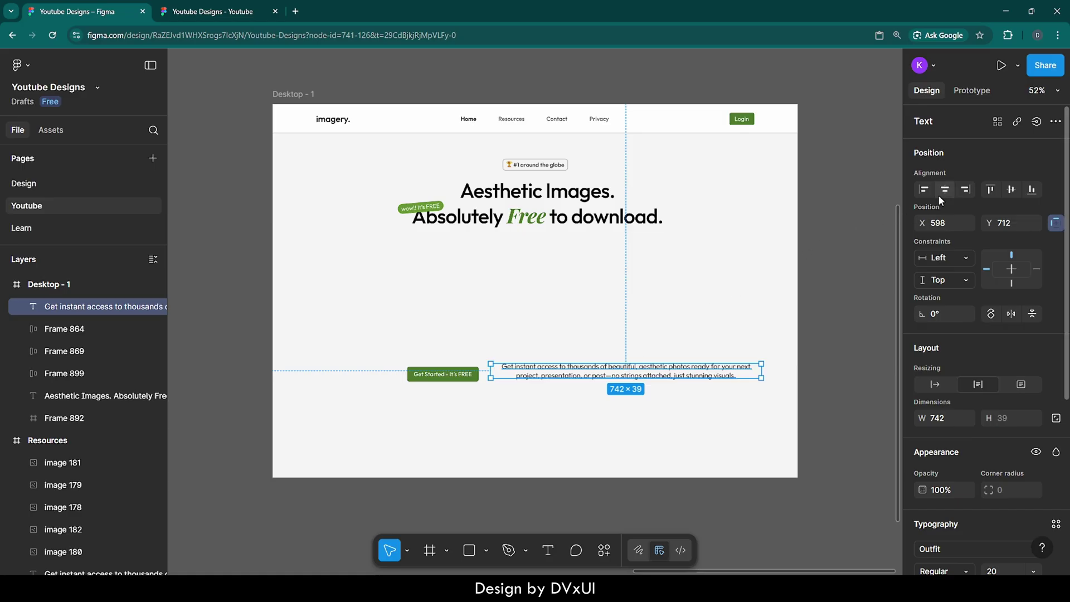
pyautogui.click(919, 192)
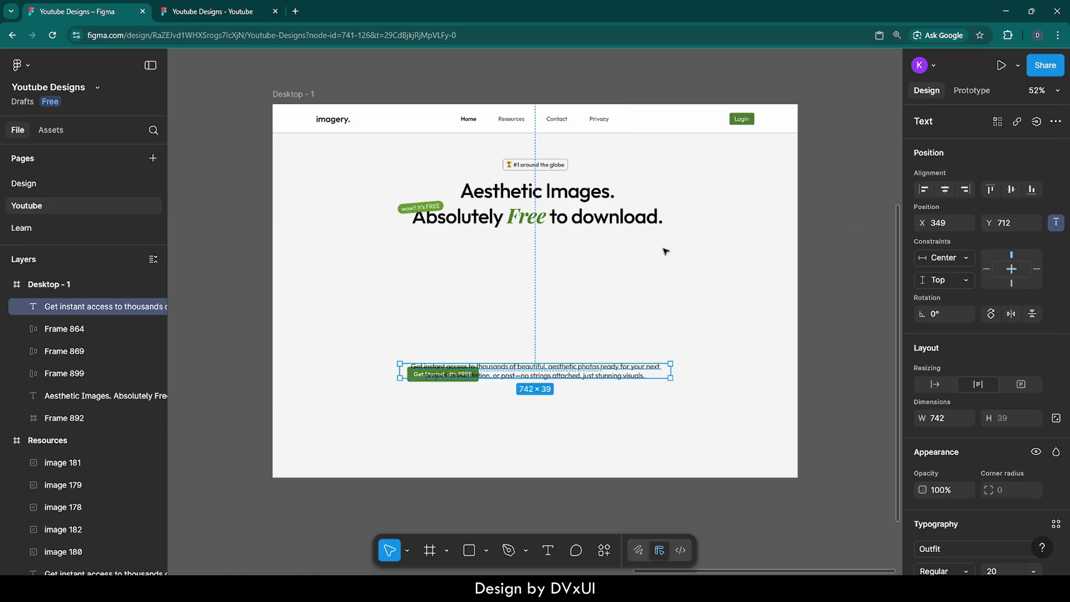
pyautogui.hotkey('shift', 'Up')
pyautogui.hotkey('shift', 'Up')
pyautogui.hotkey('shift', 'Up')
pyautogui.hotkey('shift', 'Up')
pyautogui.hotkey('shift', 'Up')
pyautogui.hotkey('shift', 'Up')
pyautogui.hotkey('shift', 'Up')
pyautogui.hotkey('shift', 'Up')
pyautogui.hotkey('shift', 'Up')
pyautogui.hotkey('shift', 'Up')
pyautogui.hotkey('shift', 'Up')
pyautogui.hotkey('shift', 'Up')
pyautogui.hotkey('shift', 'Up')
pyautogui.hotkey('shift', 'Up')
pyautogui.hotkey('shift', 'Up')
pyautogui.hotkey('shift', 'Up')
pyautogui.hotkey('shift', 'Up')
pyautogui.hotkey('shift', 'Up')
pyautogui.hotkey('shift', 'Up')
pyautogui.hotkey('shift', 'Up')
pyautogui.hotkey('shift', 'Up')
pyautogui.press('Up')
pyautogui.press('Up')
pyautogui.press('Up')
pyautogui.press('Up')
pyautogui.press('Up')
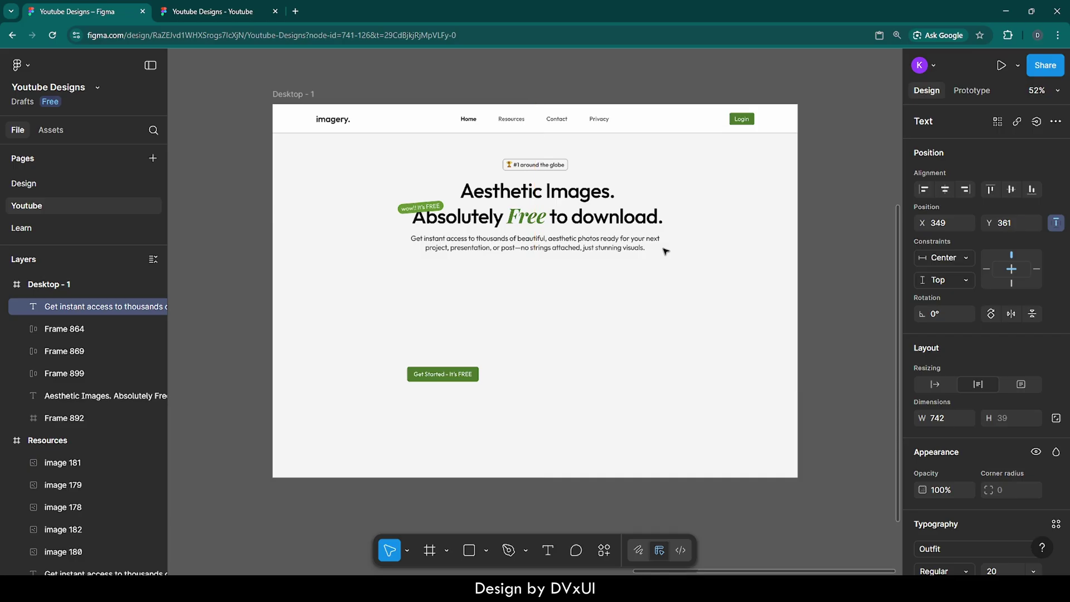
# Move the "Get Started - It's FREE" button beneath the description, centered horizontally at about X 623, Y 434.
pyautogui.click(428, 377)
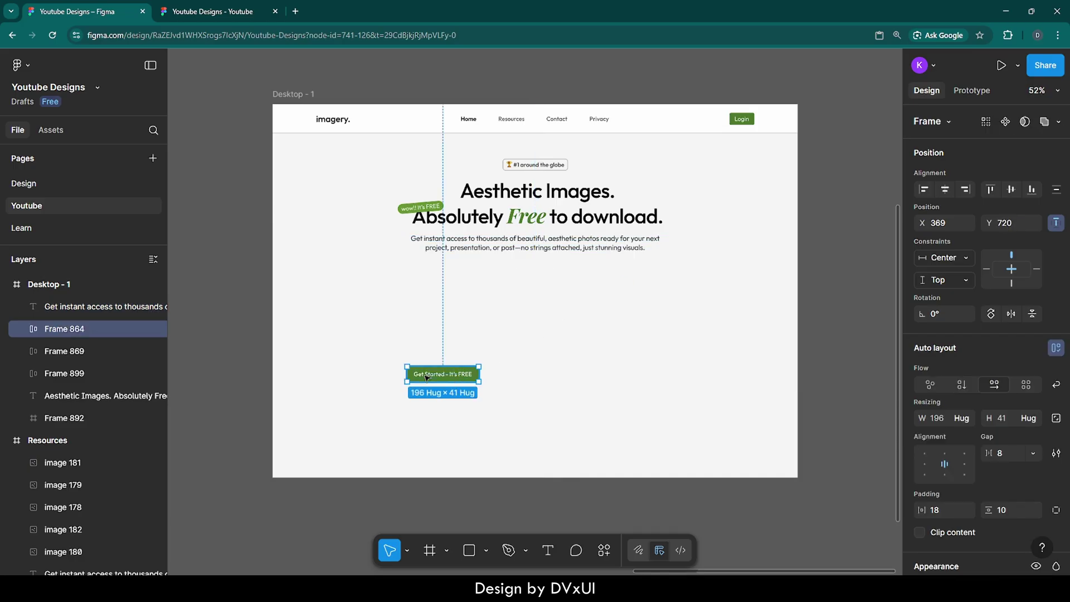
pyautogui.moveTo(446, 378); pyautogui.dragTo(539, 272)
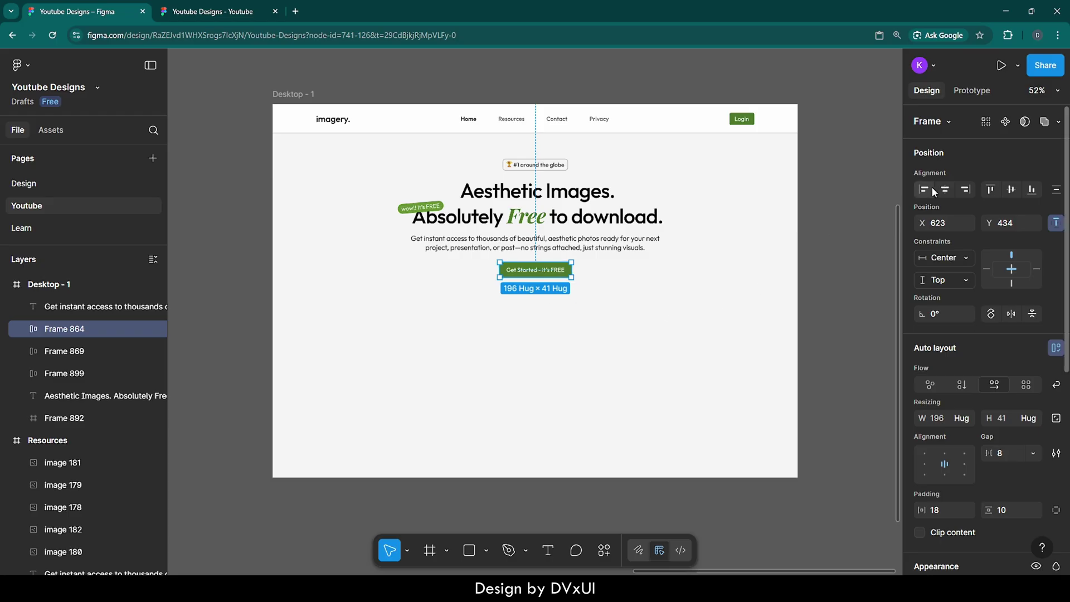
pyautogui.click(156, 306)
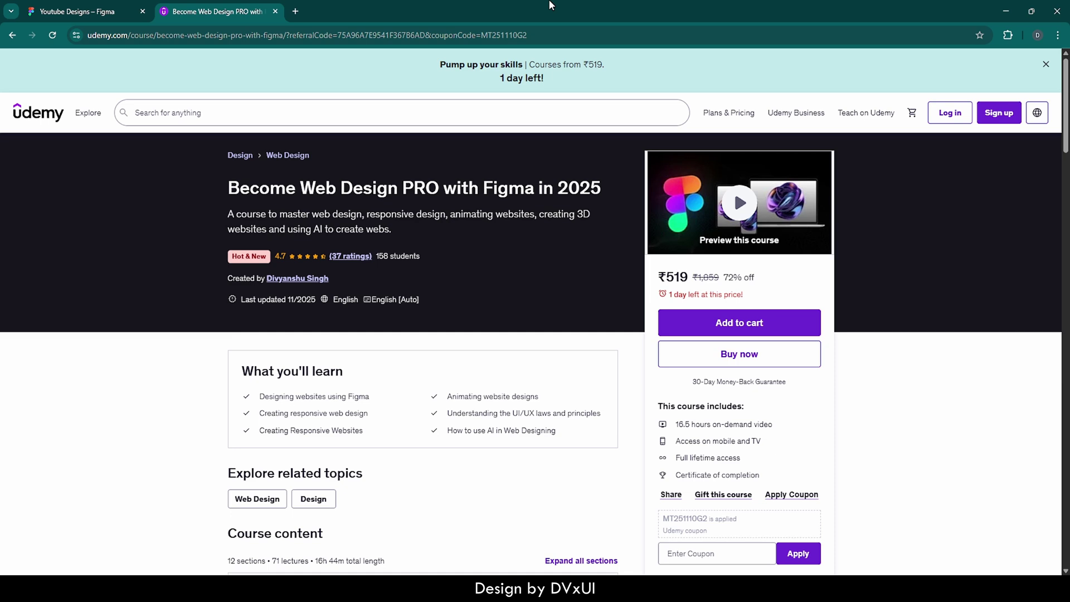
# On the Udemy page for the "Become Web Design PRO with Figma in 2025" course, review the full list of course content sections.
pyautogui.scroll(-5, 456, 284)
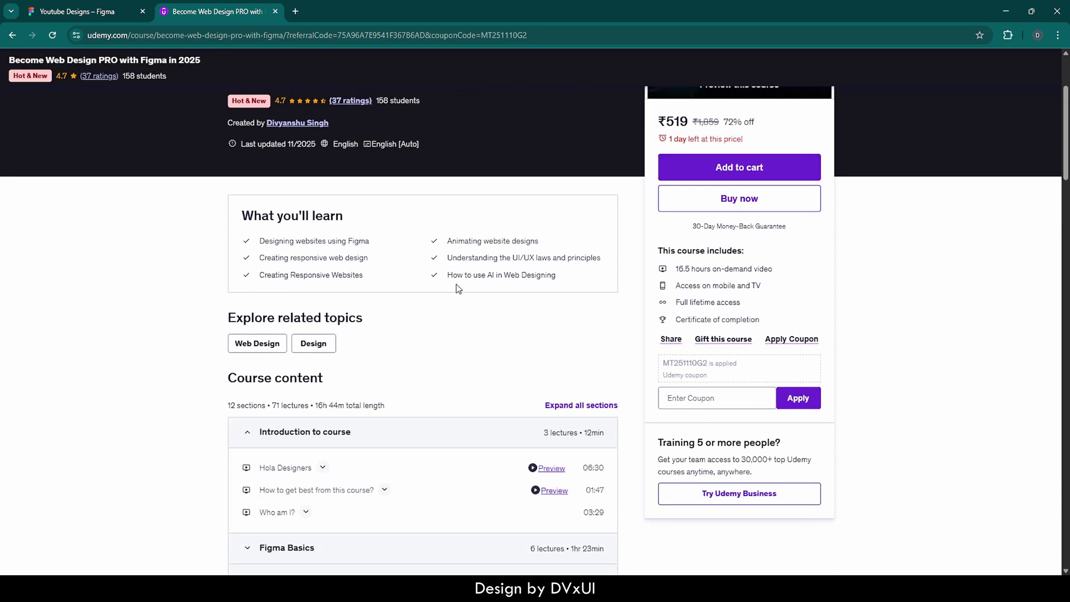
pyautogui.scroll(-3, 456, 287)
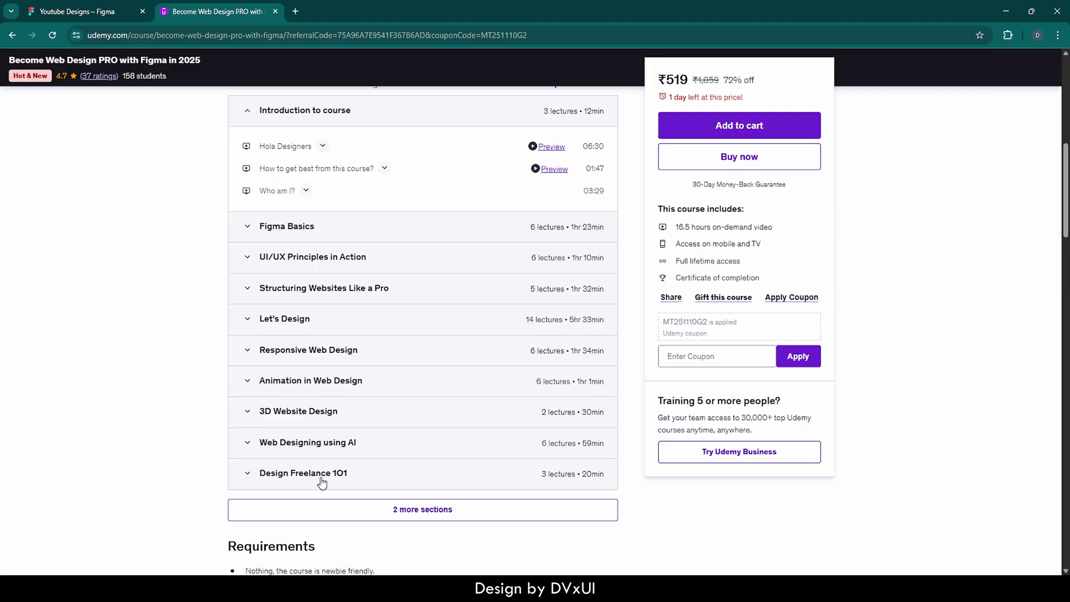
pyautogui.click(327, 514)
pyautogui.scroll(-2, 306, 500)
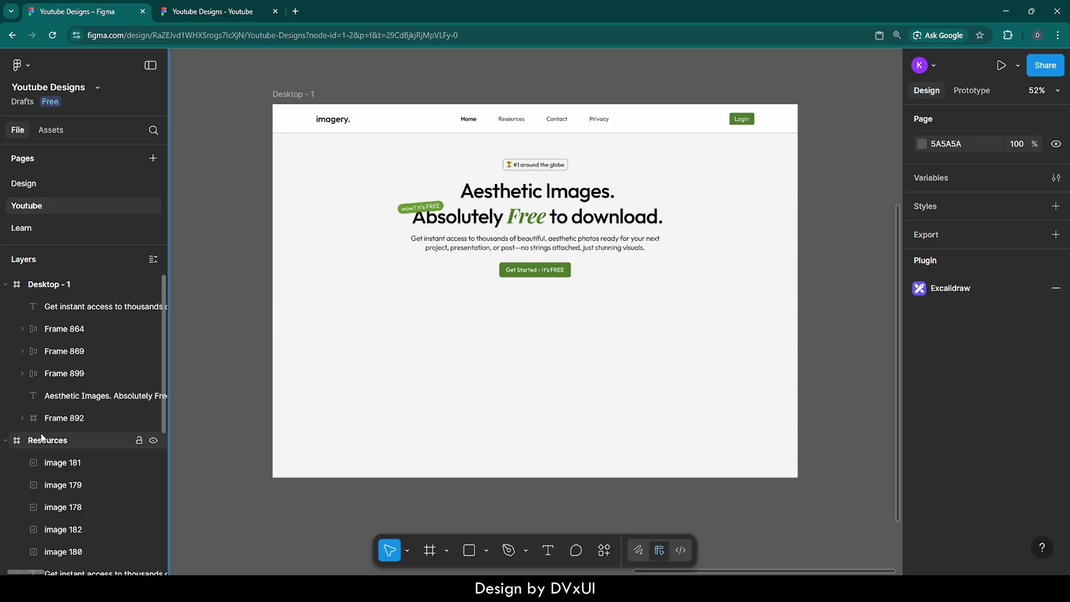
# Copy the five images from the Resources frame and paste them onto the empty canvas beside the Desktop - 1 frame.
pyautogui.click(16, 443)
pyautogui.hotkey('shift', '2')
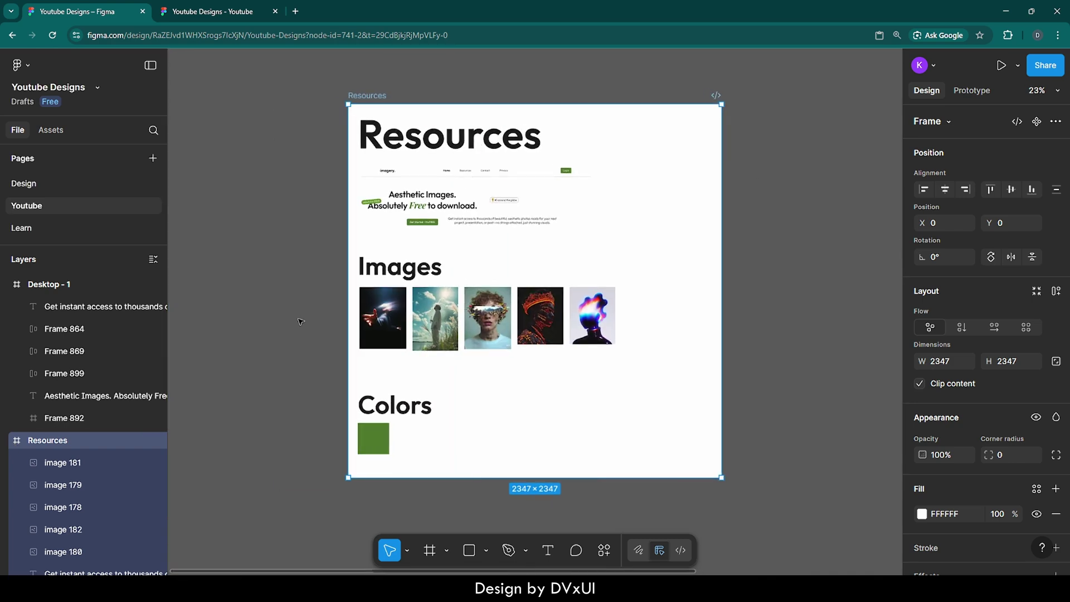
pyautogui.press('Escape')
pyautogui.moveTo(662, 355); pyautogui.dragTo(393, 326)
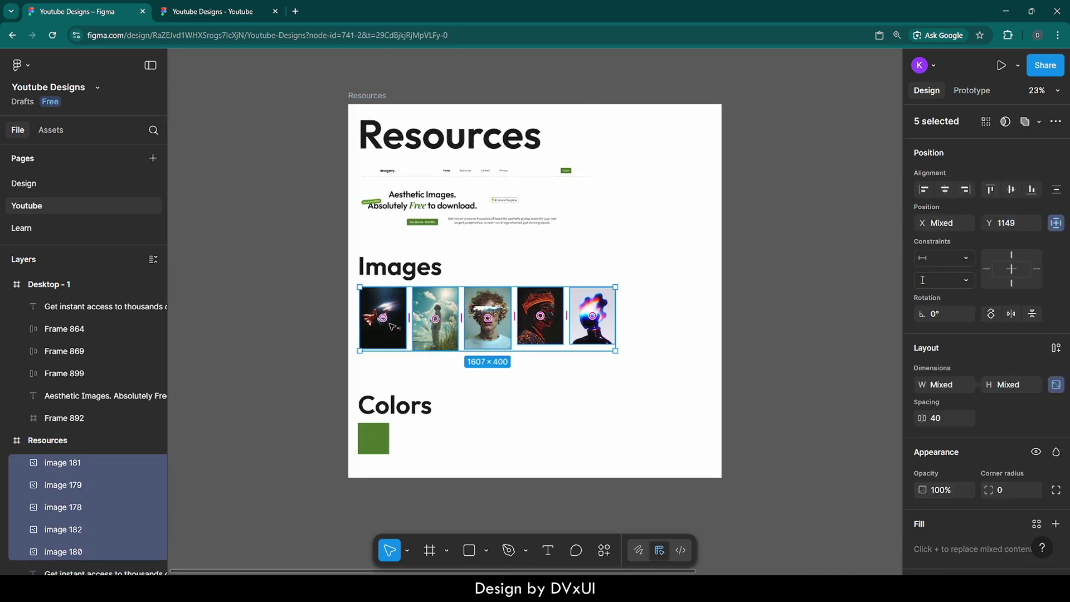
pyautogui.click(15, 287)
pyautogui.hotkey('shift', '2')
pyautogui.hscroll(8, 559, 270)
pyautogui.rightClick(453, 182)
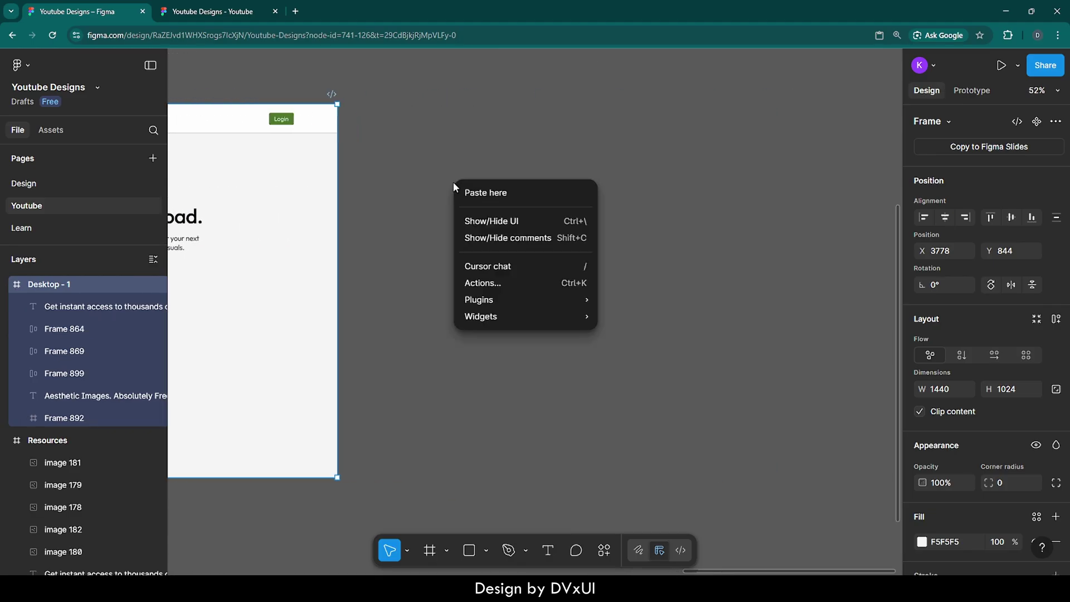
pyautogui.click(481, 192)
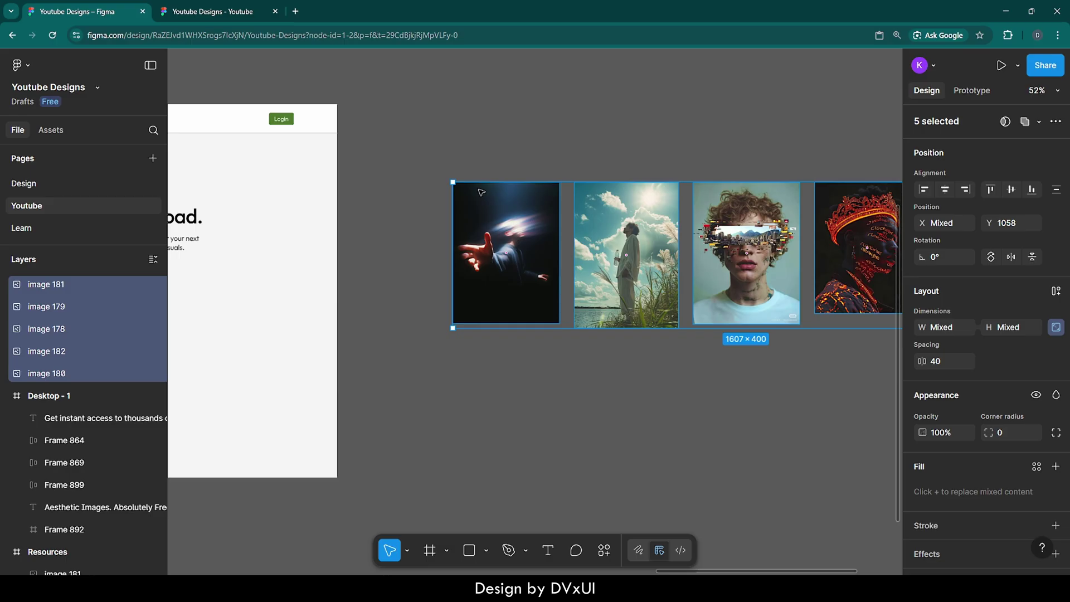
# Create a 286 × 300 frame with a corner radius of 16 on the empty canvas below the five pasted images.
pyautogui.hscroll(5, 482, 192)
pyautogui.scroll(-4, 481, 193)
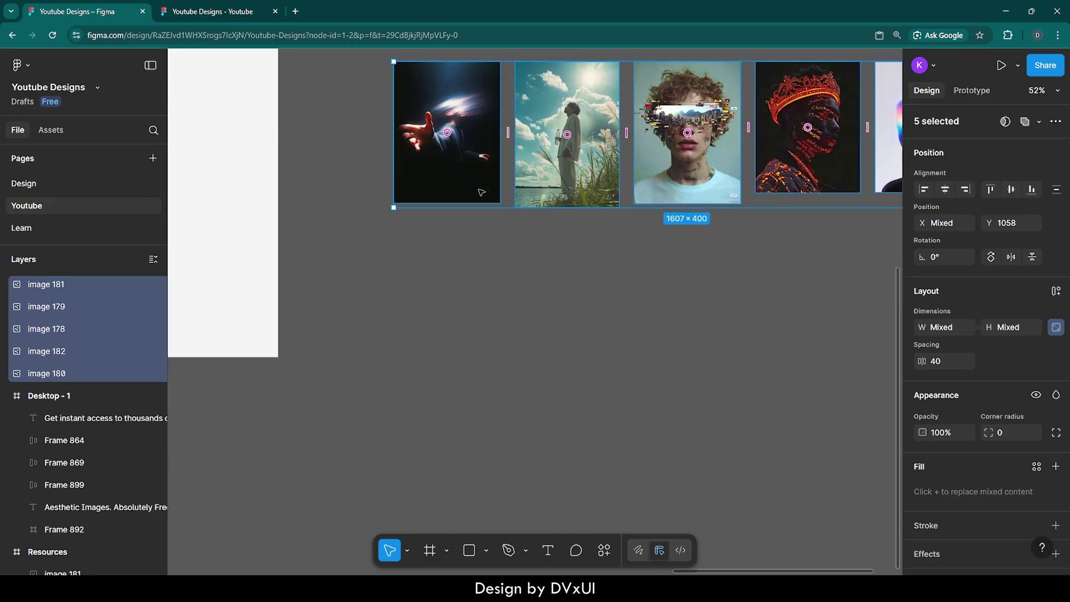
pyautogui.click(420, 313)
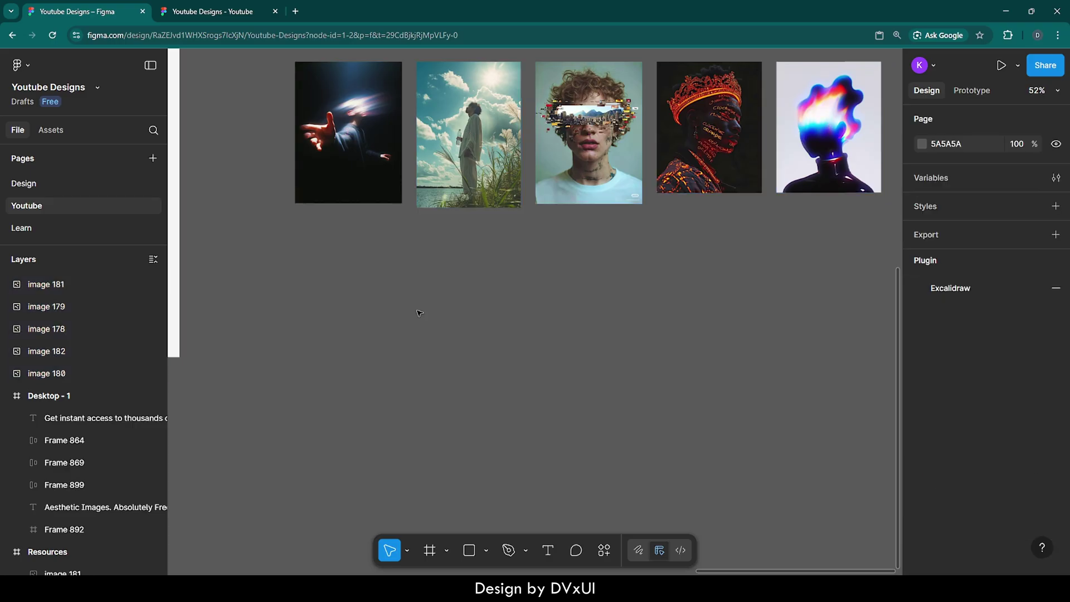
pyautogui.click(429, 558)
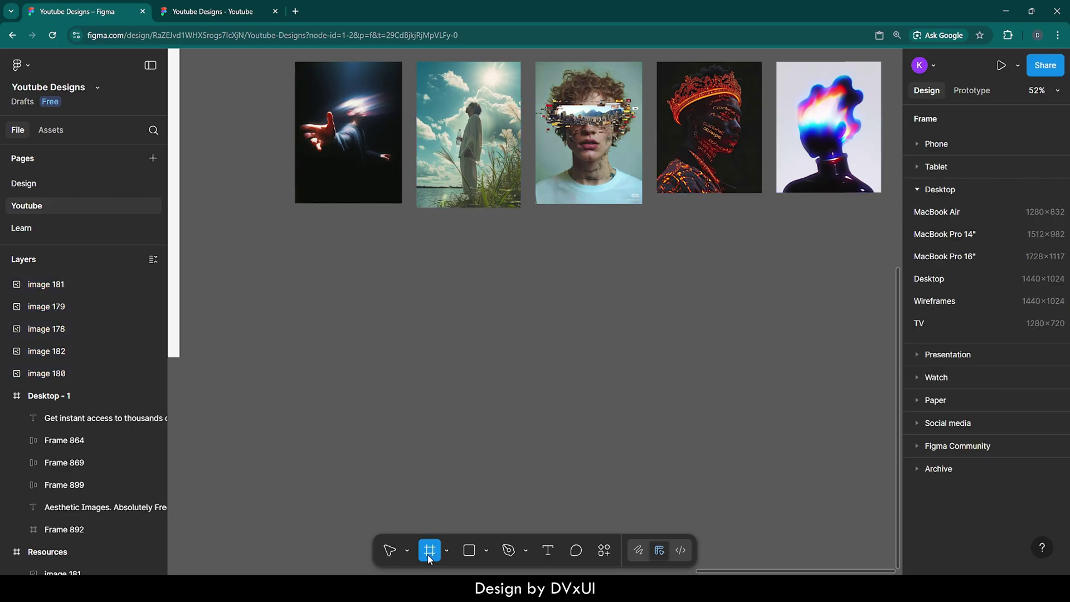
pyautogui.click(335, 283)
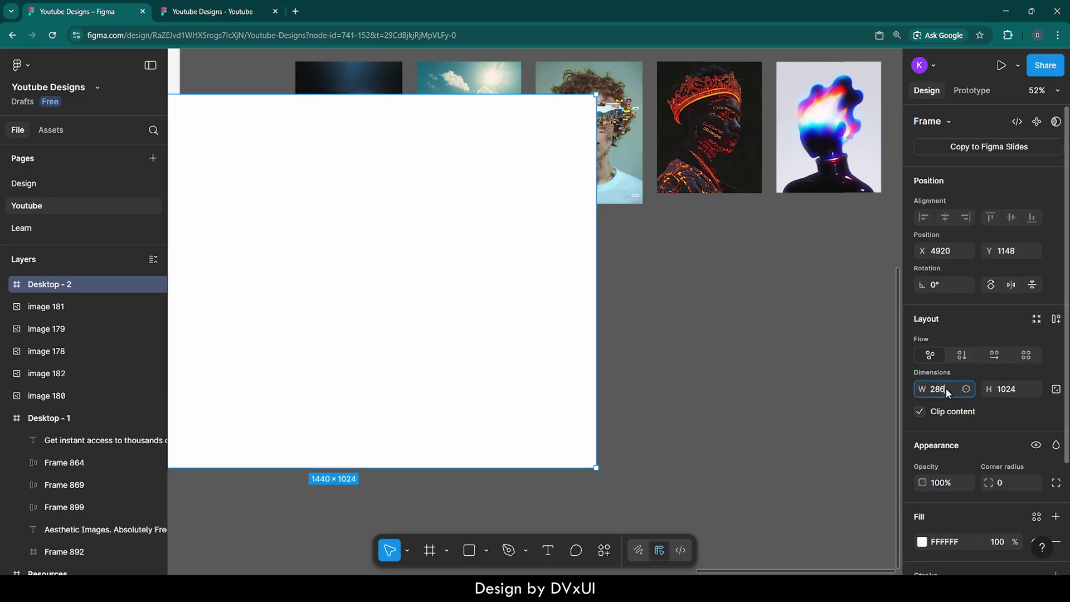
pyautogui.click(1005, 393)
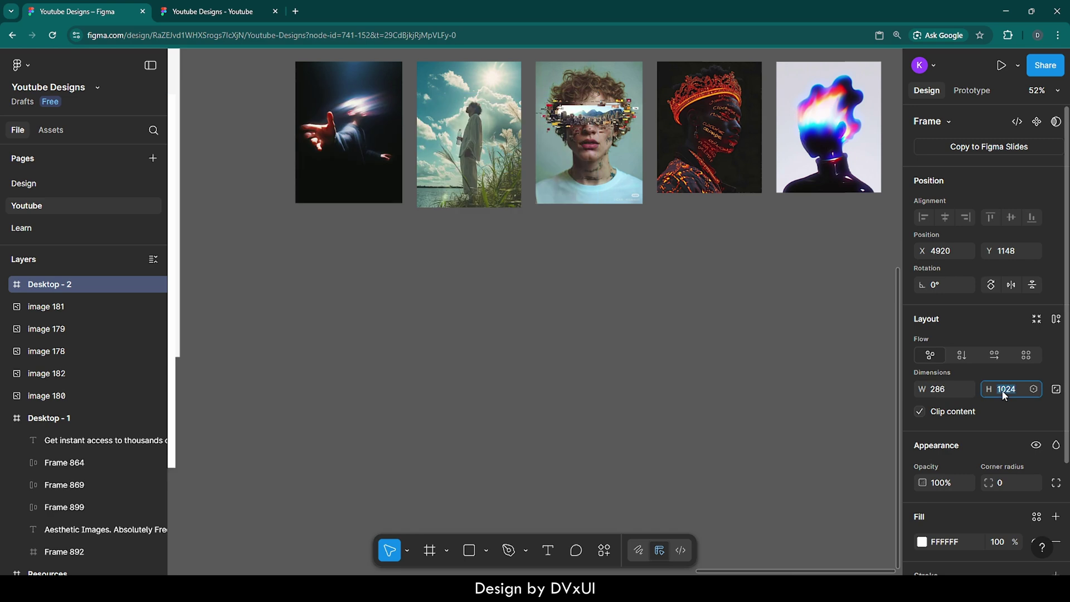
pyautogui.write('300')
pyautogui.press('Return')
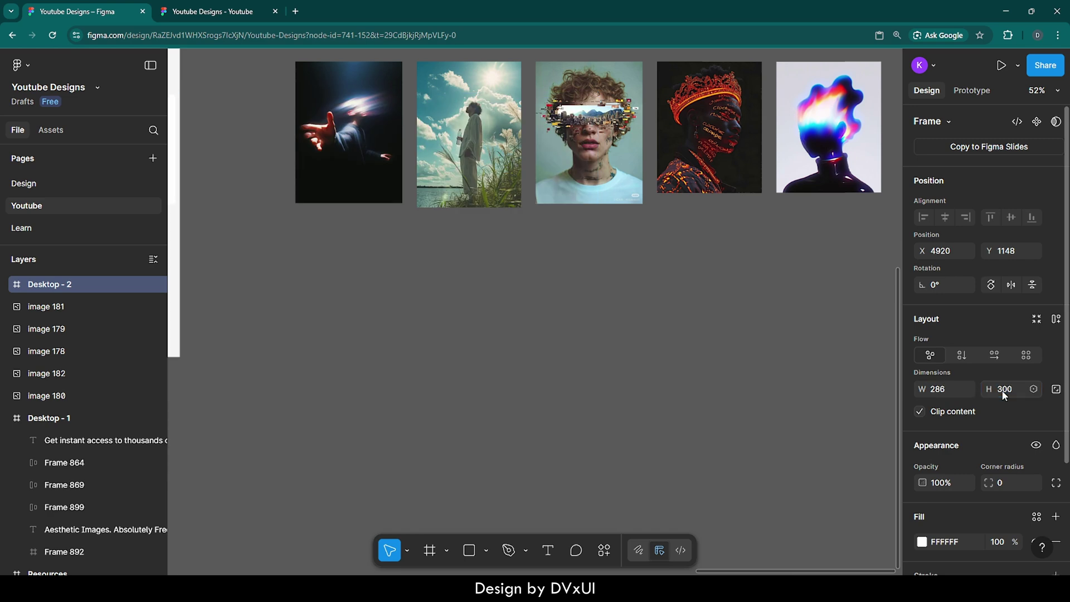
pyautogui.hscroll(-5, 573, 320)
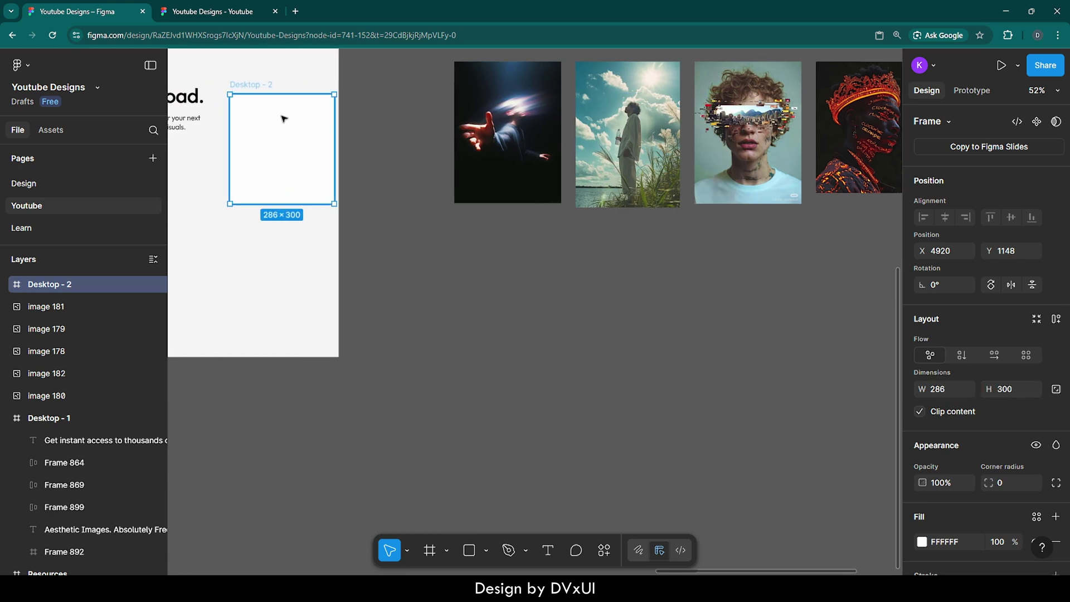
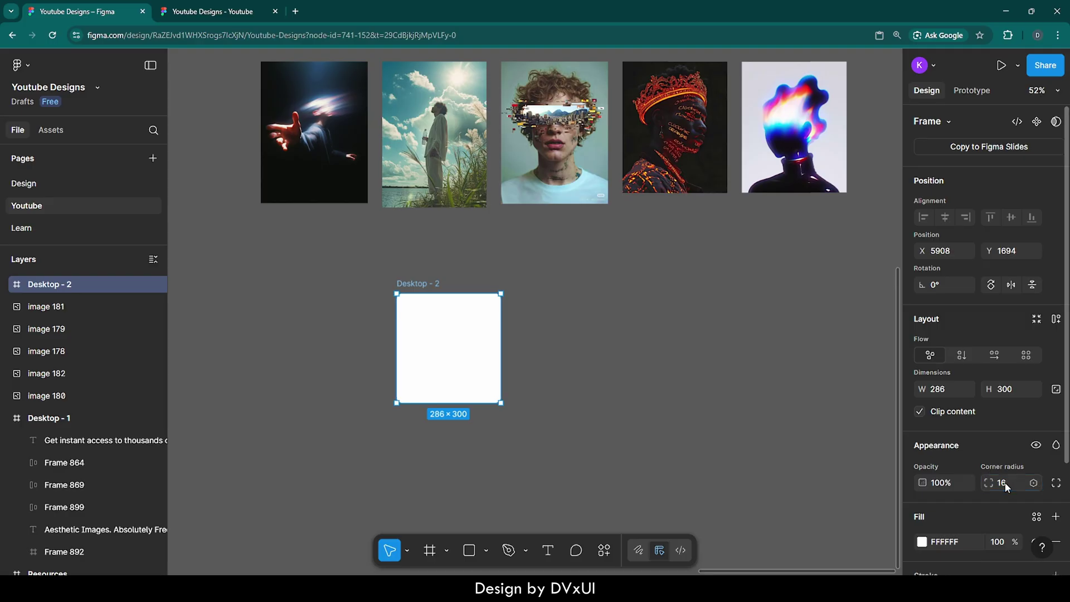
# Add an outside stroke to the new frame in 000000 at 30% opacity with a weight of 1.
pyautogui.scroll(-3, 948, 496)
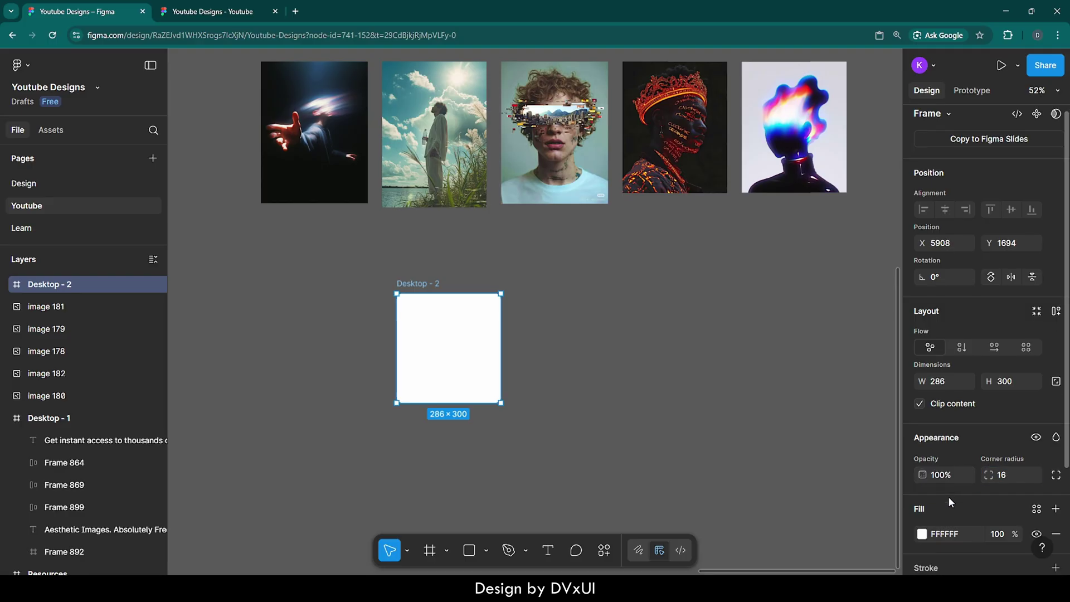
pyautogui.click(929, 446)
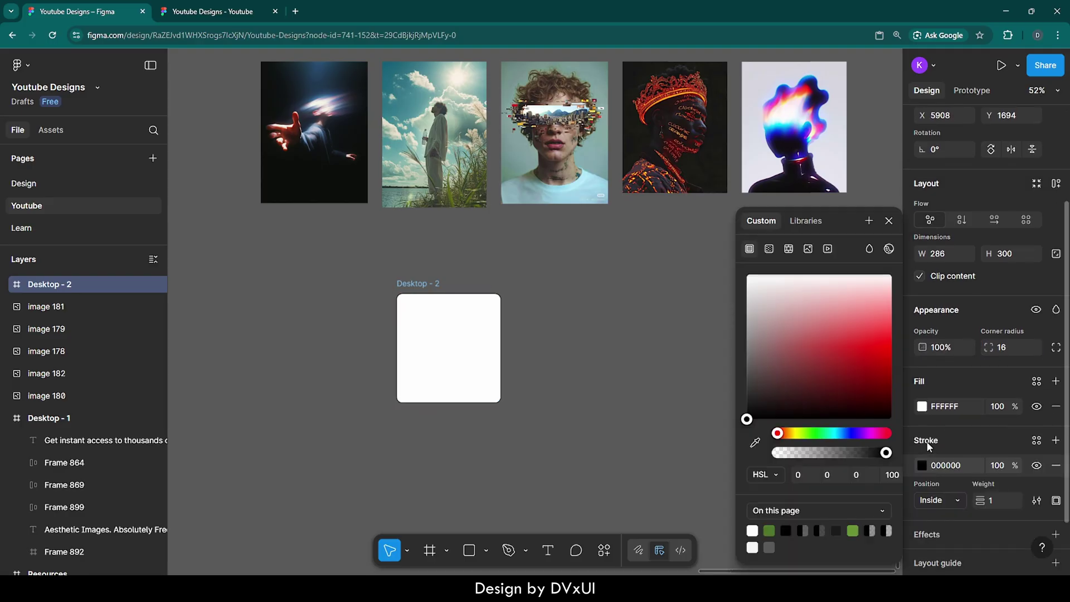
pyautogui.click(994, 500)
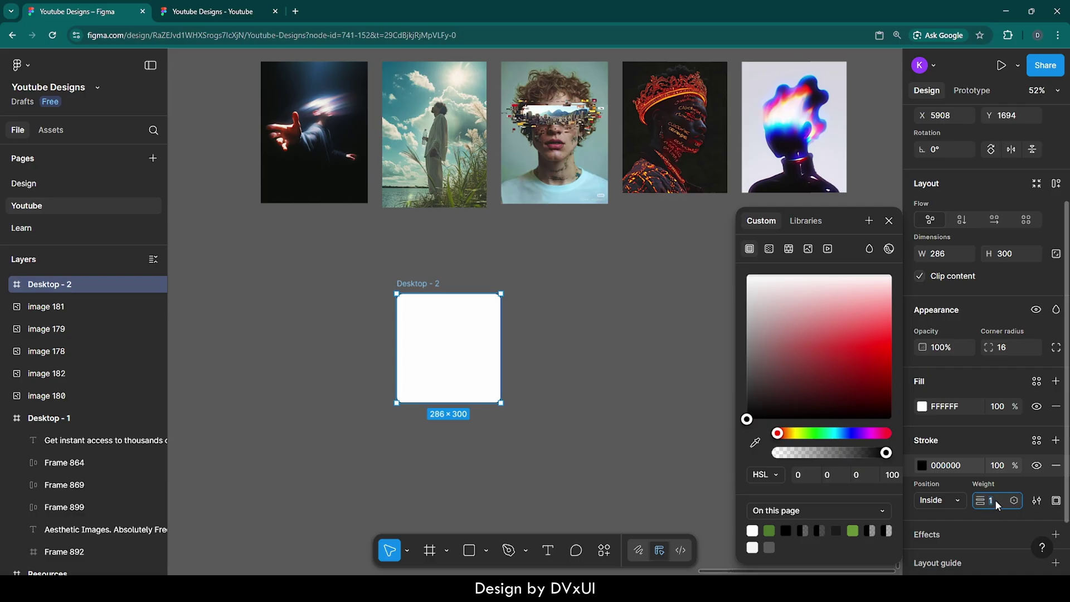
pyautogui.click(1002, 467)
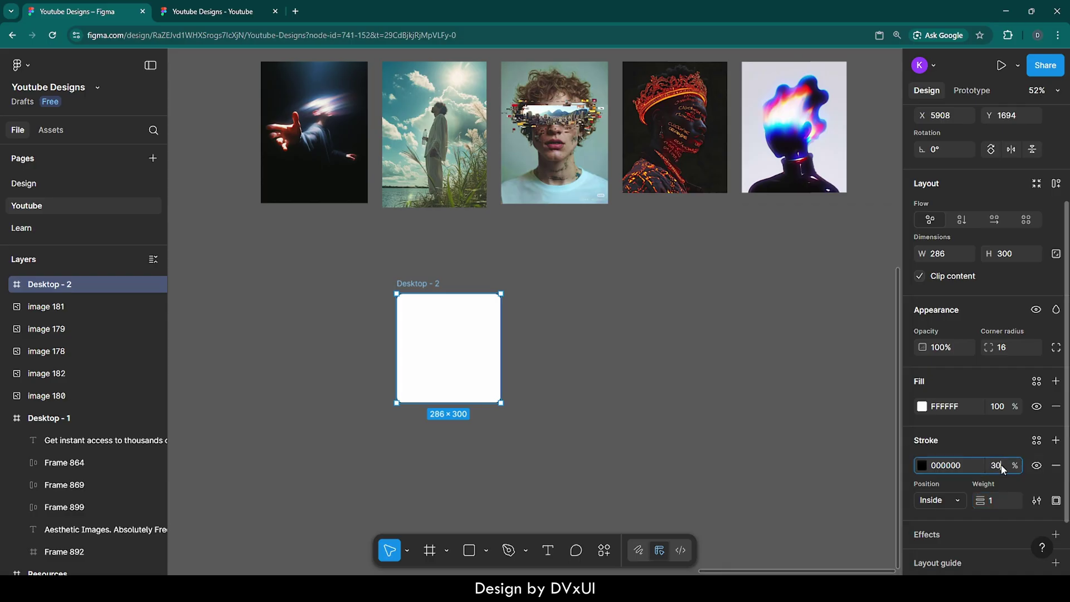
pyautogui.press('Return')
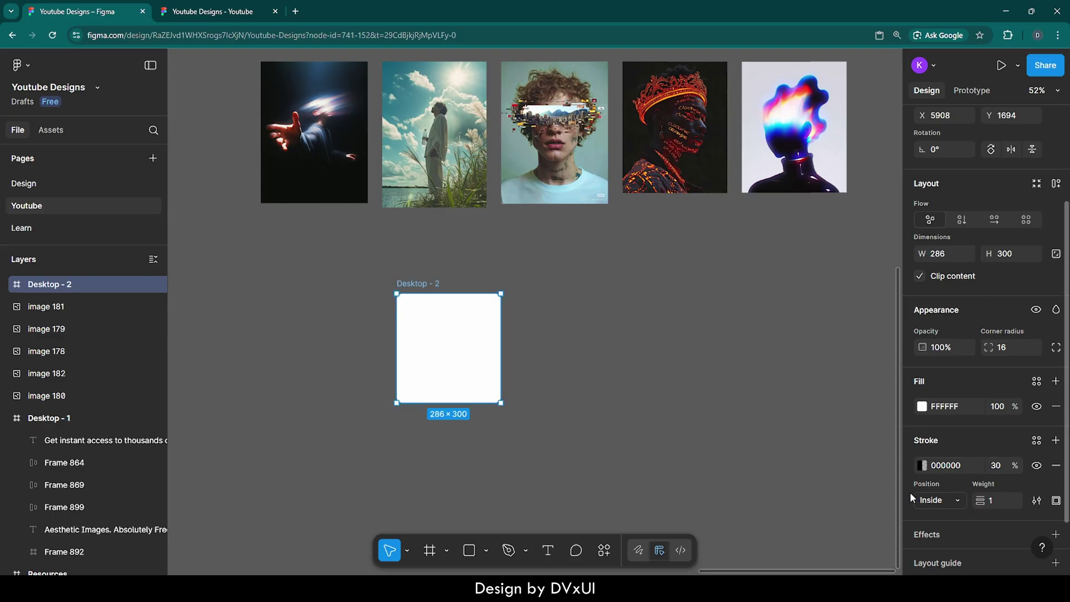
pyautogui.click(945, 501)
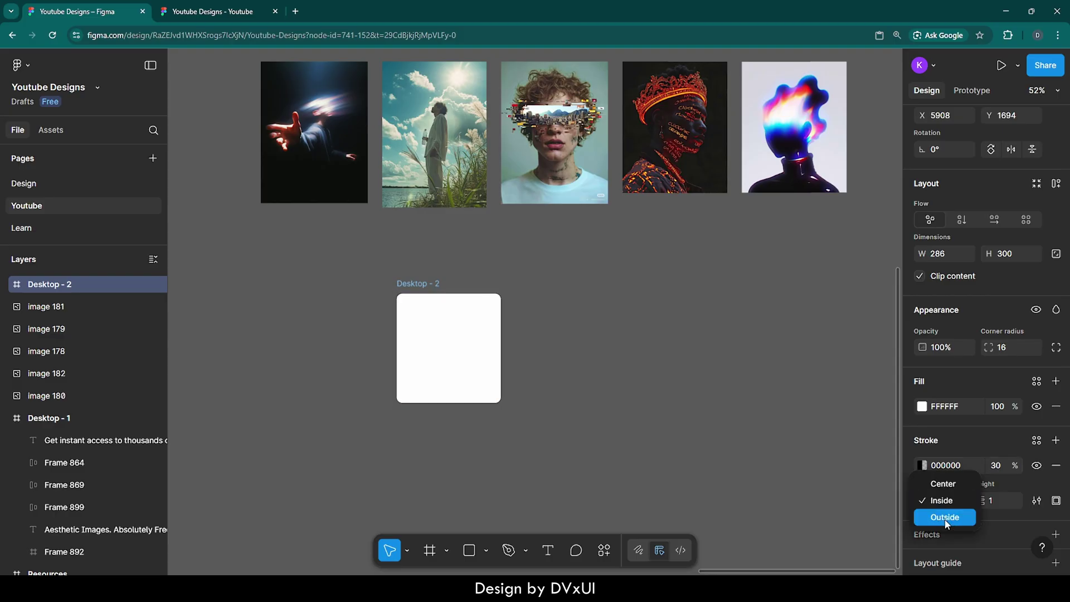
pyautogui.click(945, 518)
pyautogui.click(566, 365)
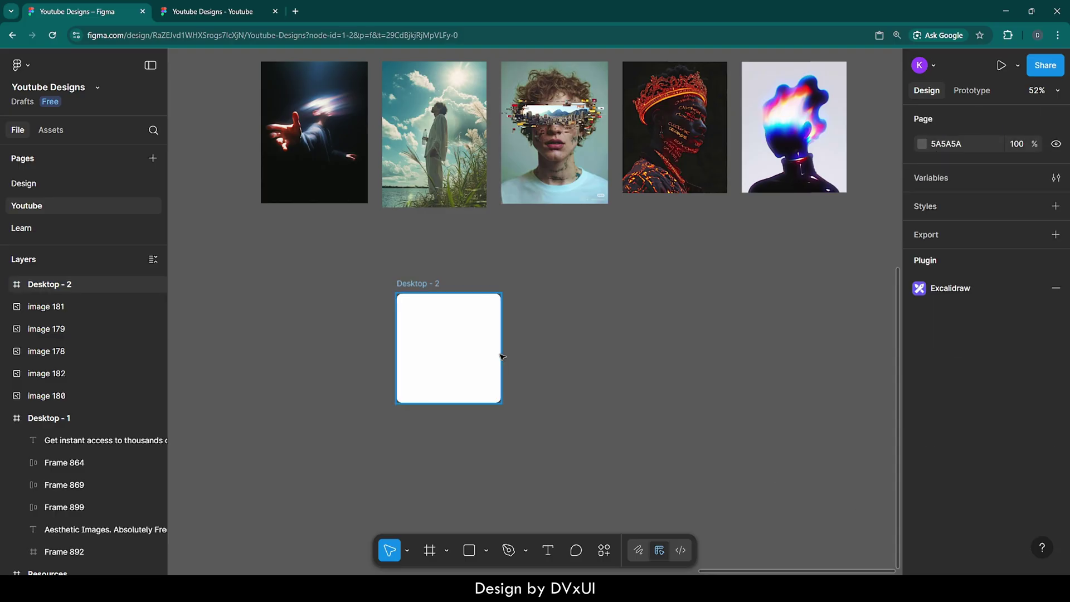
# Add a drop shadow effect to the Desktop - 2 frame with an offset of X 12 and Y 12.
pyautogui.scroll(10, 502, 357)
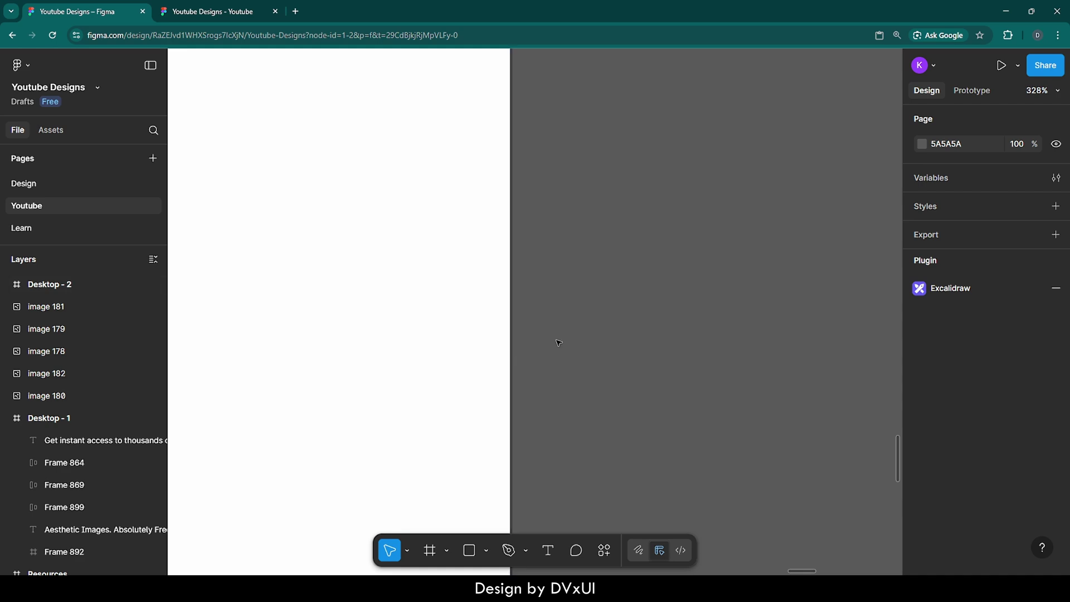
pyautogui.scroll(-8, 574, 338)
pyautogui.scroll(-2, 574, 338)
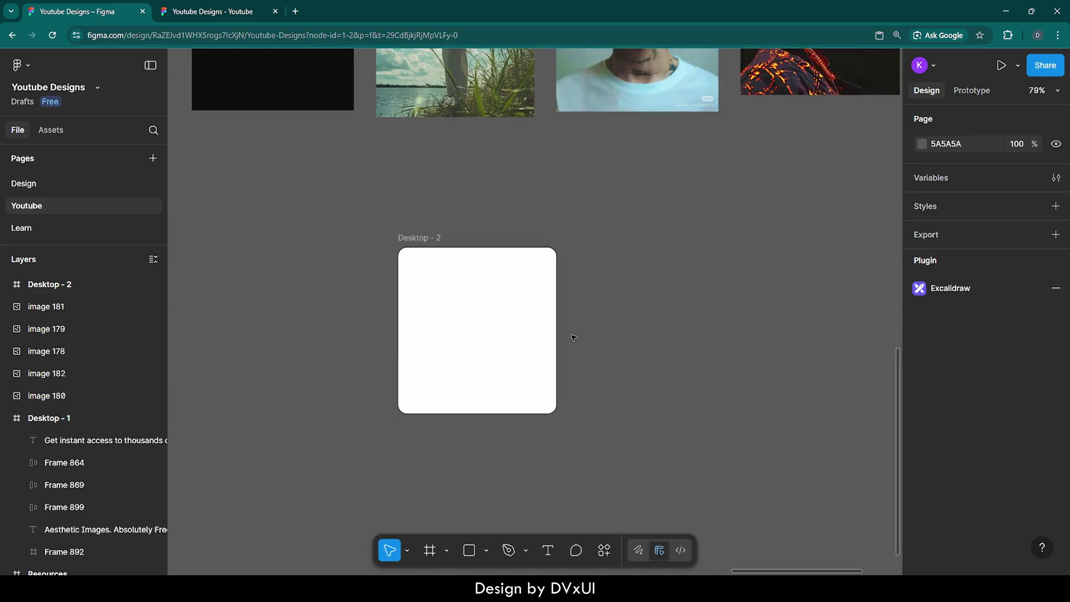
pyautogui.hscroll(3, 574, 338)
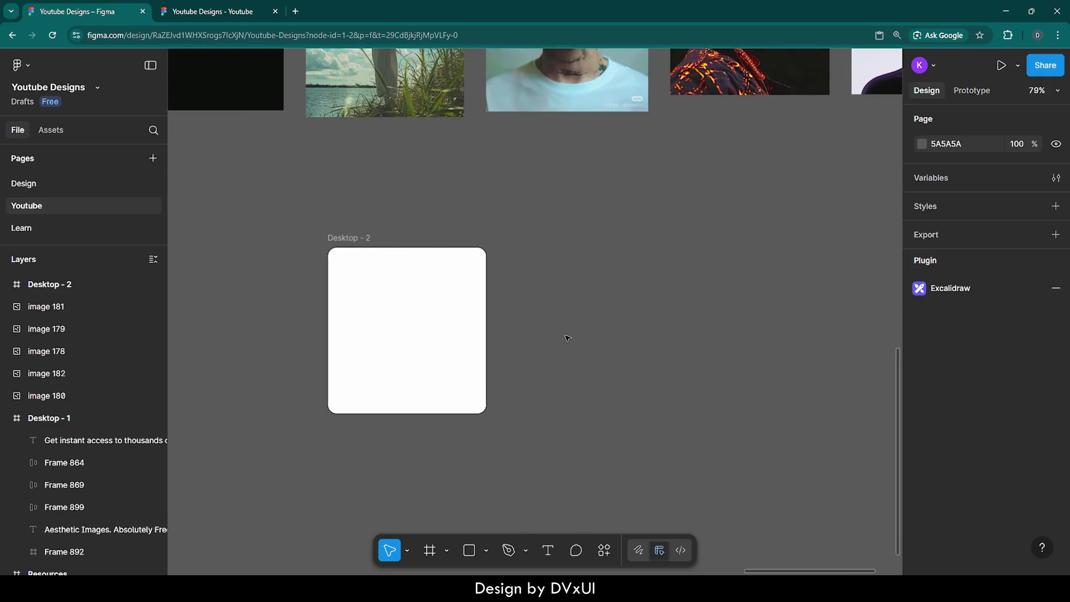
pyautogui.click(375, 282)
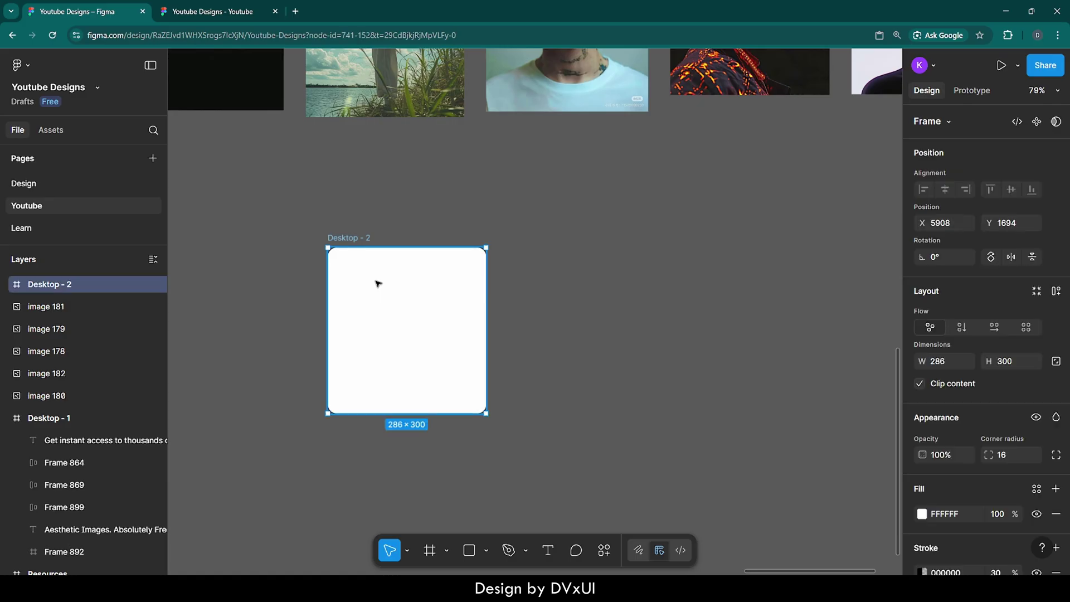
pyautogui.scroll(-3, 1004, 418)
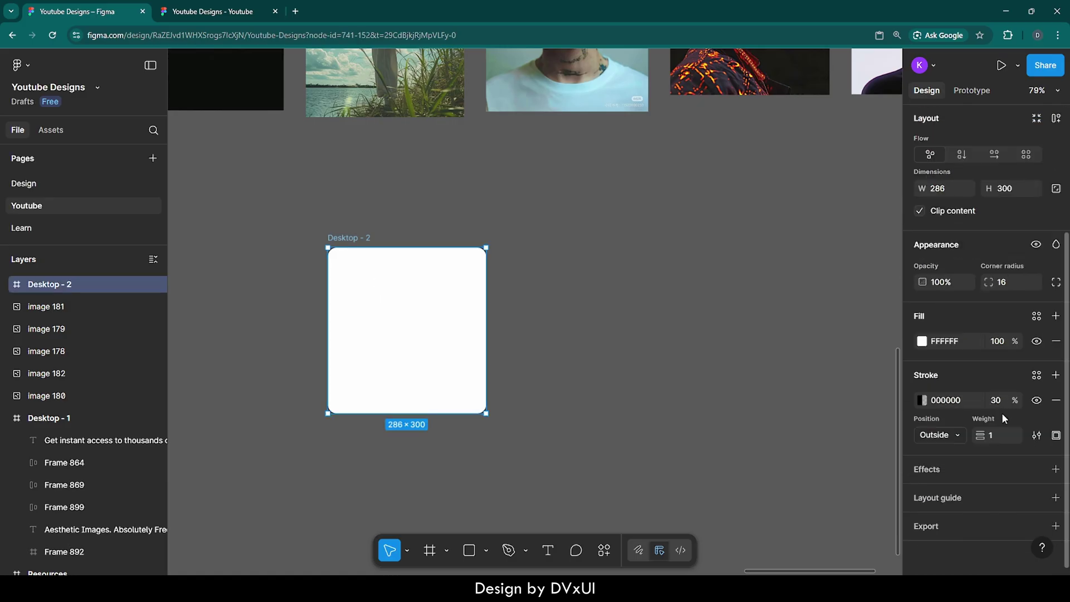
pyautogui.click(918, 471)
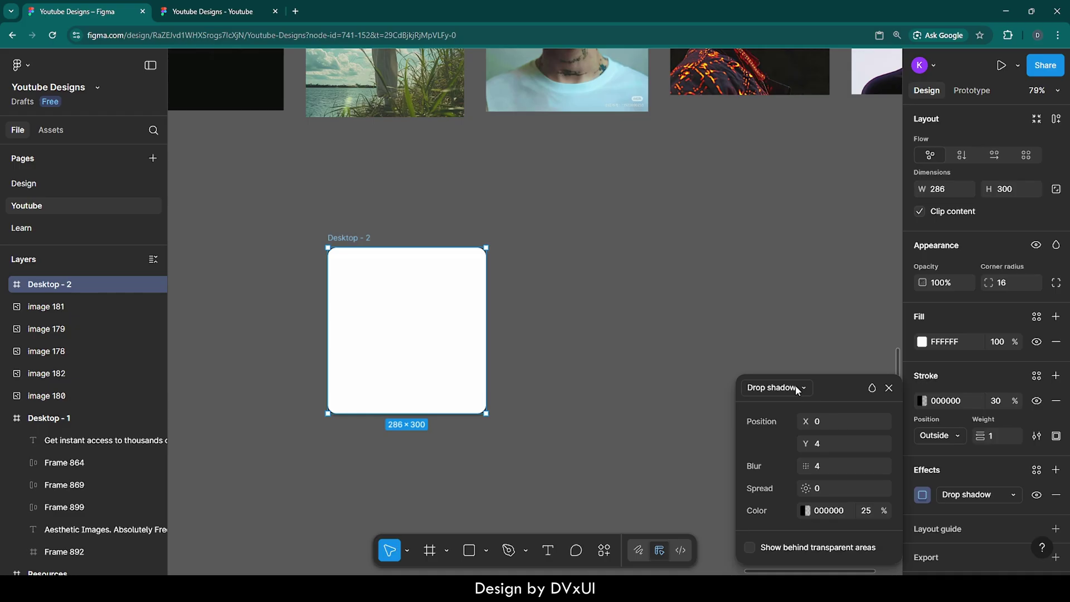
pyautogui.click(834, 422)
pyautogui.write('12')
pyautogui.click(831, 444)
pyautogui.write('12')
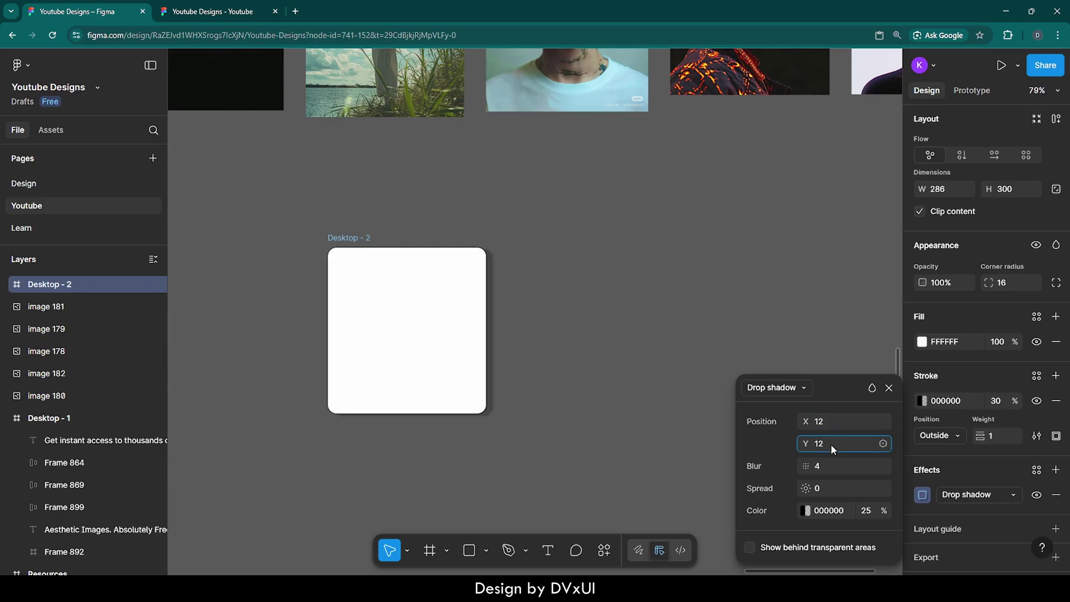
# Set the drop shadow's blur to 30, keep its color opacity at 25%, and close the effect settings.
pyautogui.click(831, 467)
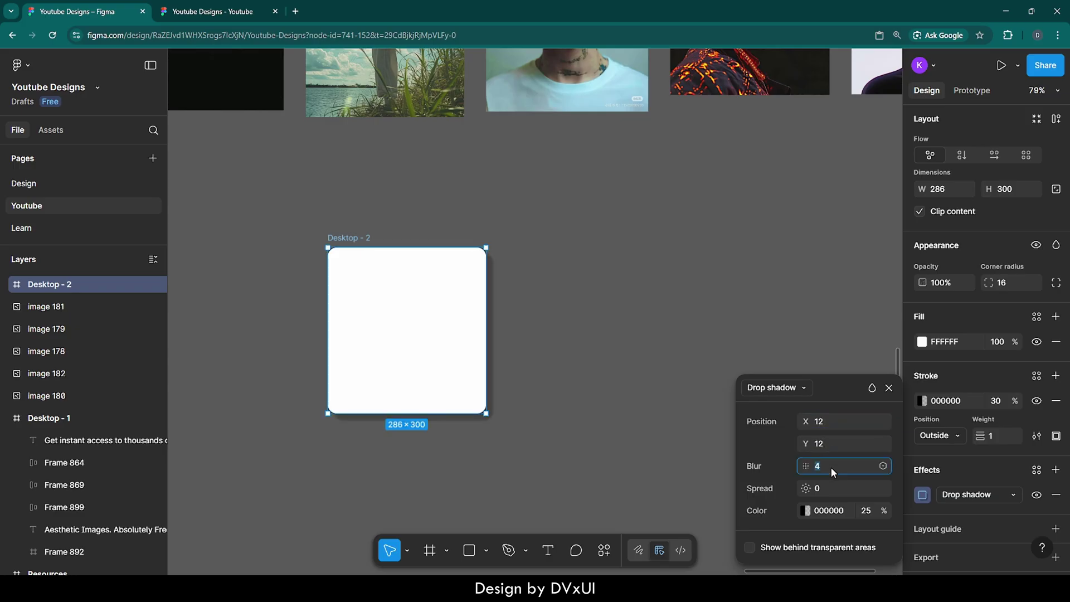
pyautogui.write('30')
pyautogui.press('Return')
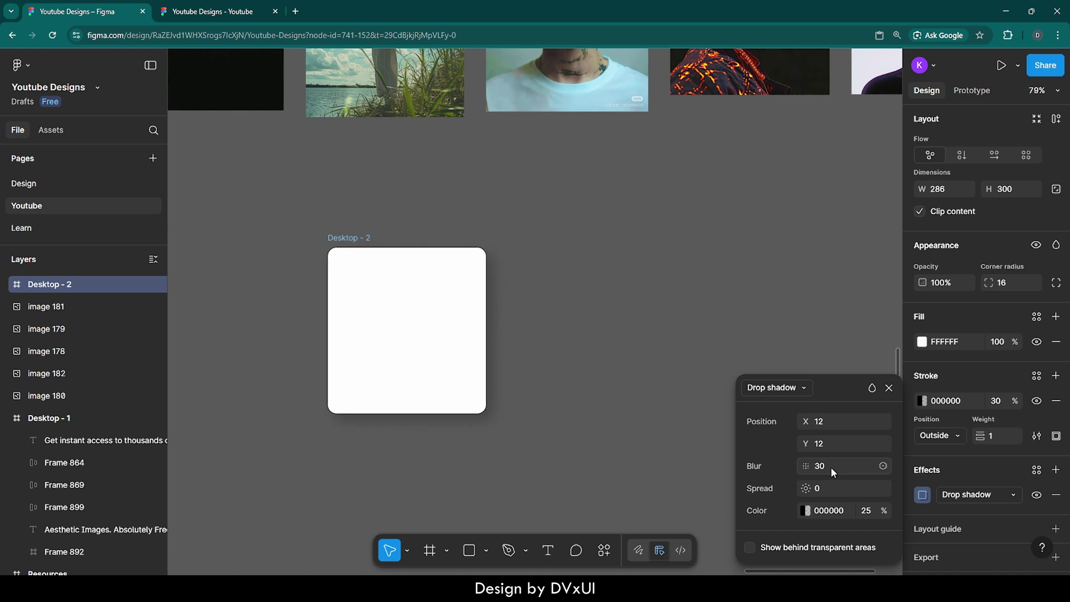
pyautogui.click(867, 511)
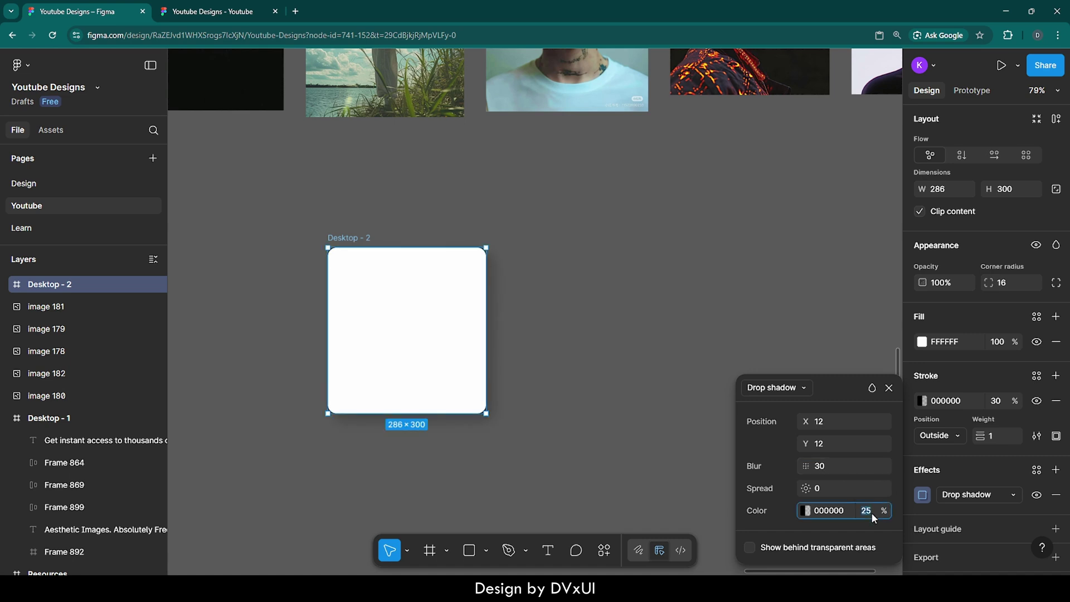
pyautogui.click(890, 387)
pyautogui.click(630, 308)
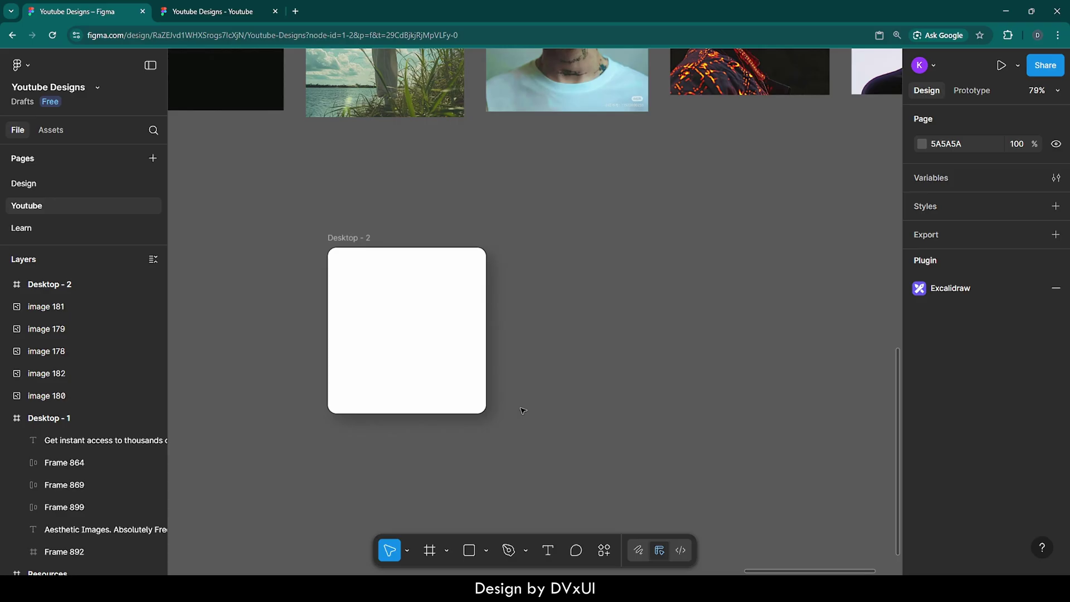
# Duplicate the Desktop - 2 frame four times to form an evenly spaced row of five frames.
pyautogui.scroll(-3, 523, 411)
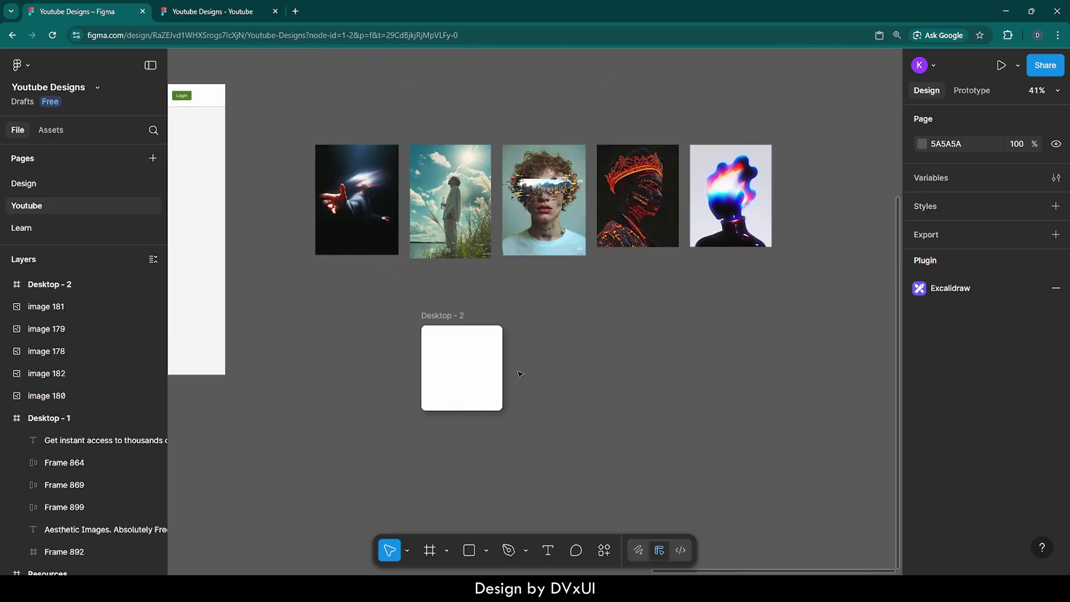
pyautogui.click(469, 364)
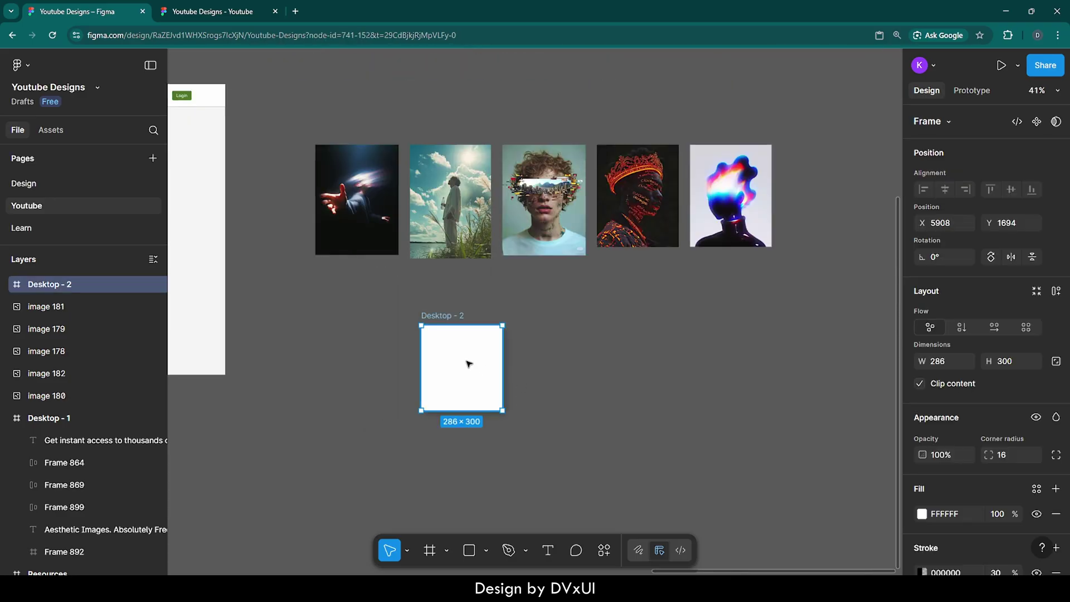
pyautogui.hotkey('ctrl', 'd')
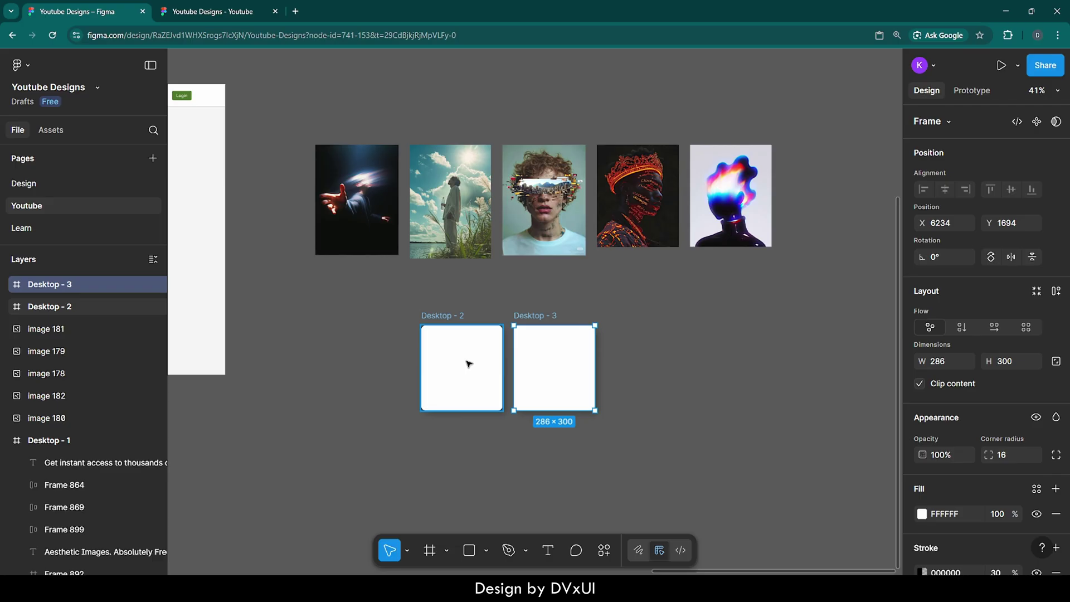
pyautogui.hotkey('ctrl', 'd')
pyautogui.hotkey('ctrl', 'd')
pyautogui.hotkey('ctrl', 'd')
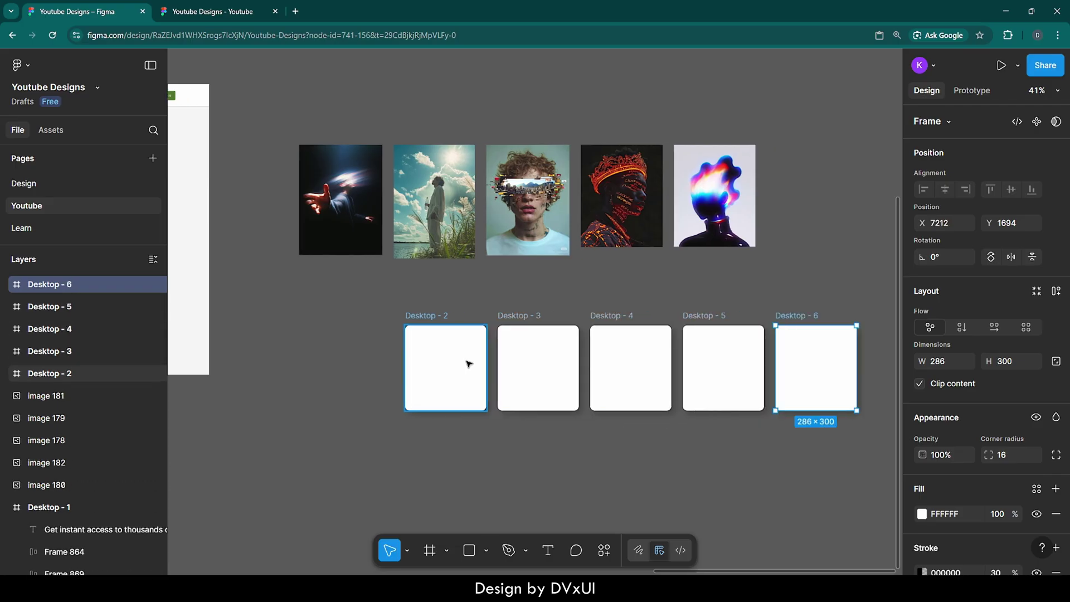
# Move the row of five white frames directly beneath the image row, starting at X 5535, Y 1647.
pyautogui.click(568, 297)
pyautogui.moveTo(375, 303); pyautogui.dragTo(863, 457)
pyautogui.moveTo(784, 370); pyautogui.dragTo(697, 349)
pyautogui.click(788, 334)
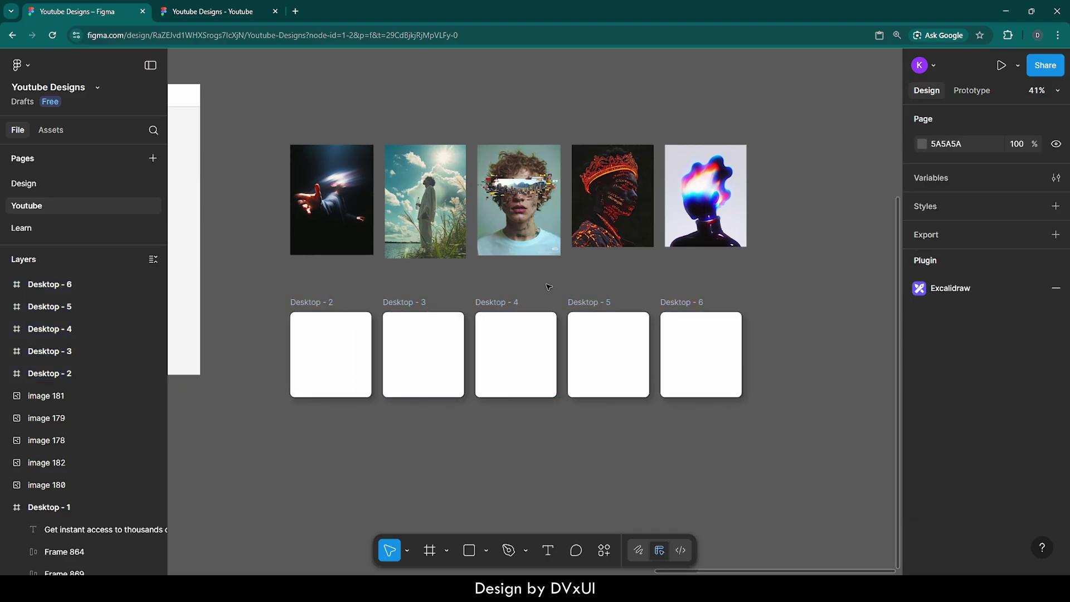
# Copy the first image, the reaching hand on black, and paste it inside the Desktop - 2 frame.
pyautogui.click(349, 195)
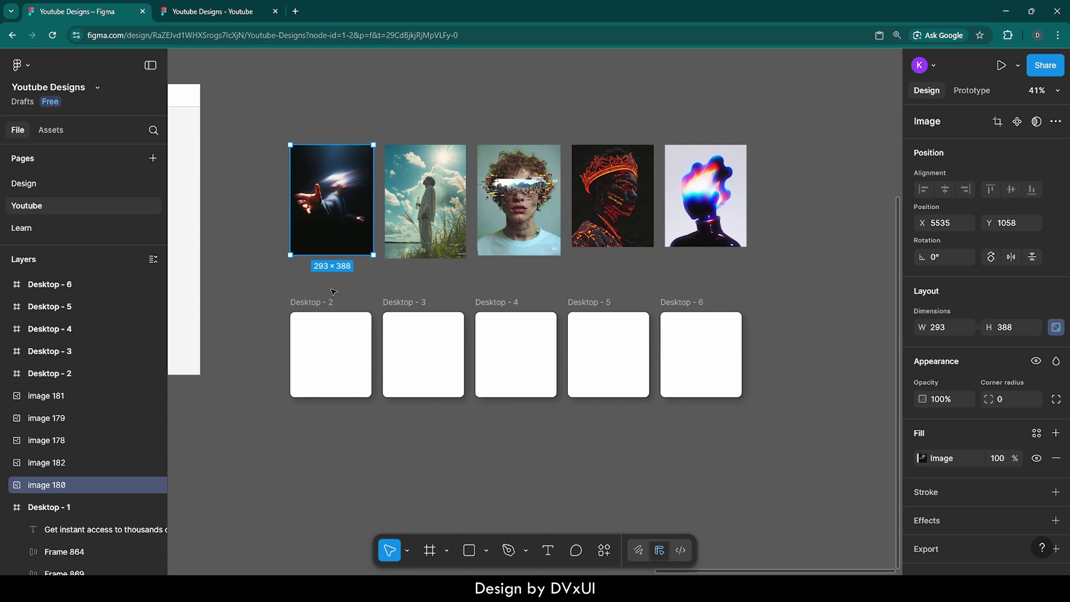
pyautogui.click(336, 356)
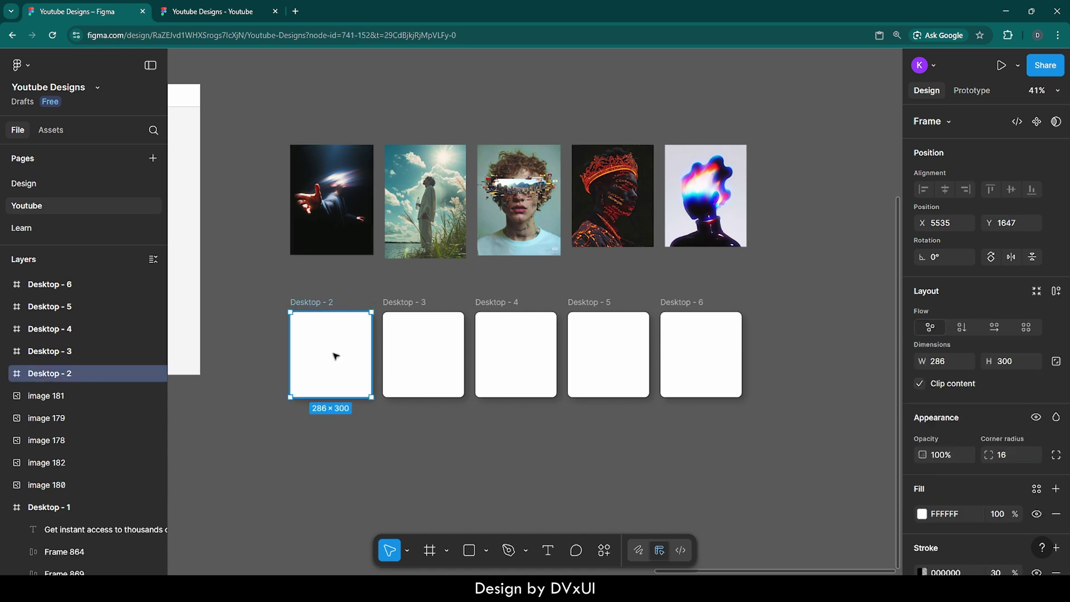
pyautogui.hotkey('ctrl', 'v')
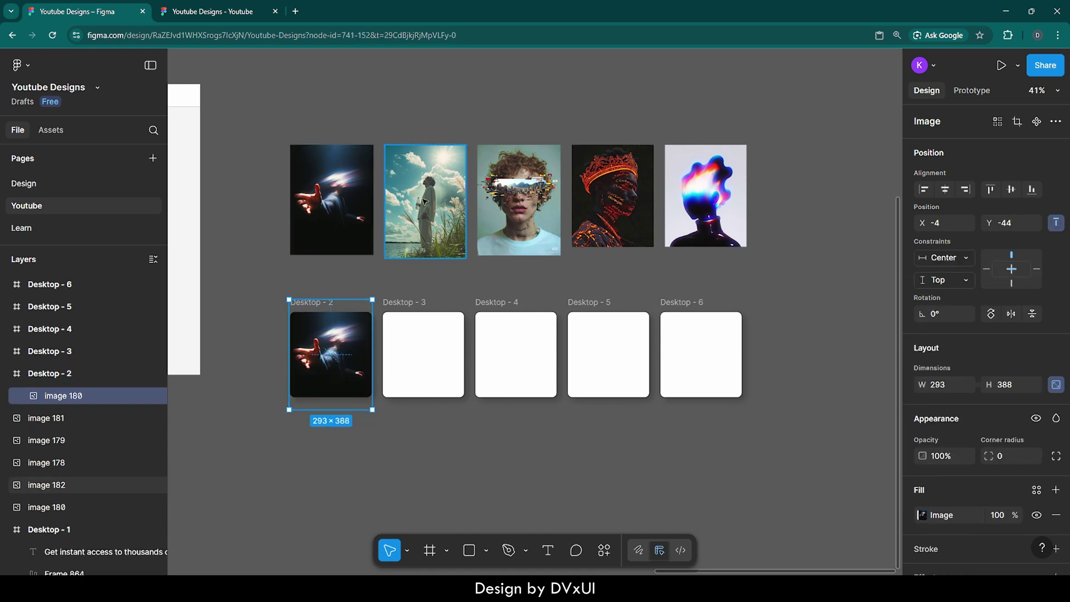
# Copy the second image, the figure under the cloudy sky, into Desktop - 3 and the third, the curly-haired portrait, into Desktop - 4.
pyautogui.click(423, 200)
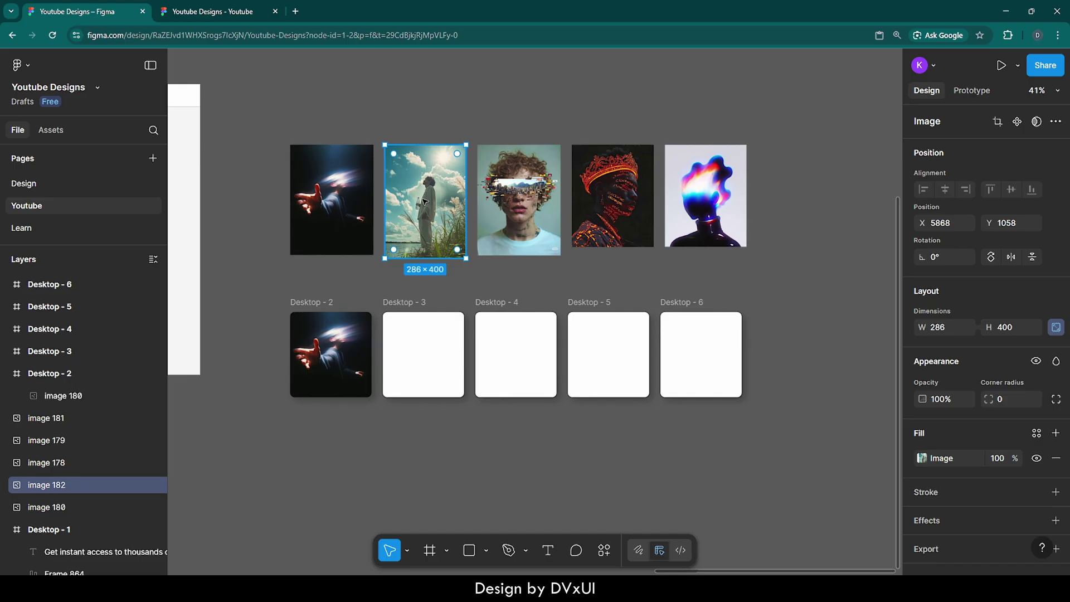
pyautogui.click(421, 329)
pyautogui.hotkey('ctrl', 'v')
pyautogui.click(523, 186)
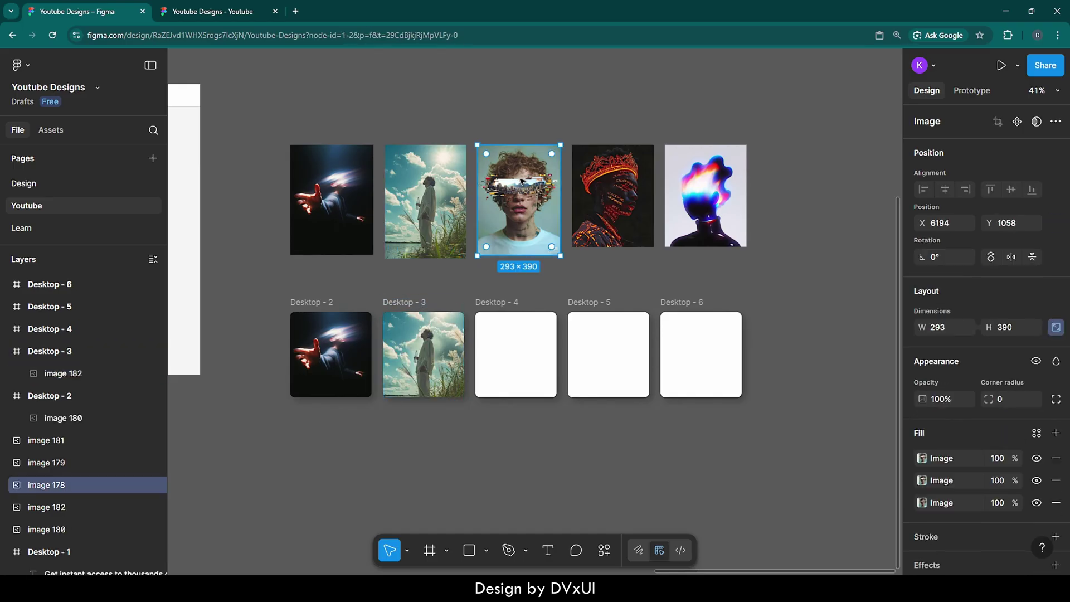
pyautogui.hotkey('ctrl', 'v')
pyautogui.click(509, 377)
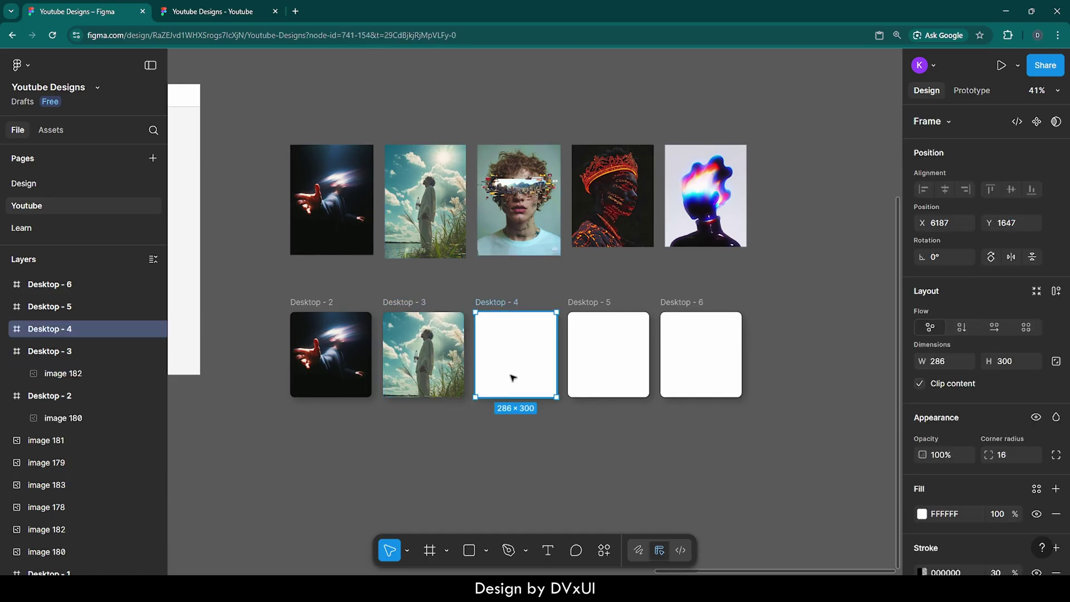
pyautogui.hotkey('ctrl', 'v')
# Copy the fourth image, the crowned figure, into Desktop - 5 and the fifth, the flaming head, into Desktop - 6.
pyautogui.click(613, 195)
pyautogui.hotkey('ctrl', 'c')
pyautogui.click(636, 347)
pyautogui.hotkey('ctrl', 'v')
pyautogui.click(706, 195)
pyautogui.hotkey('ctrl', 'c')
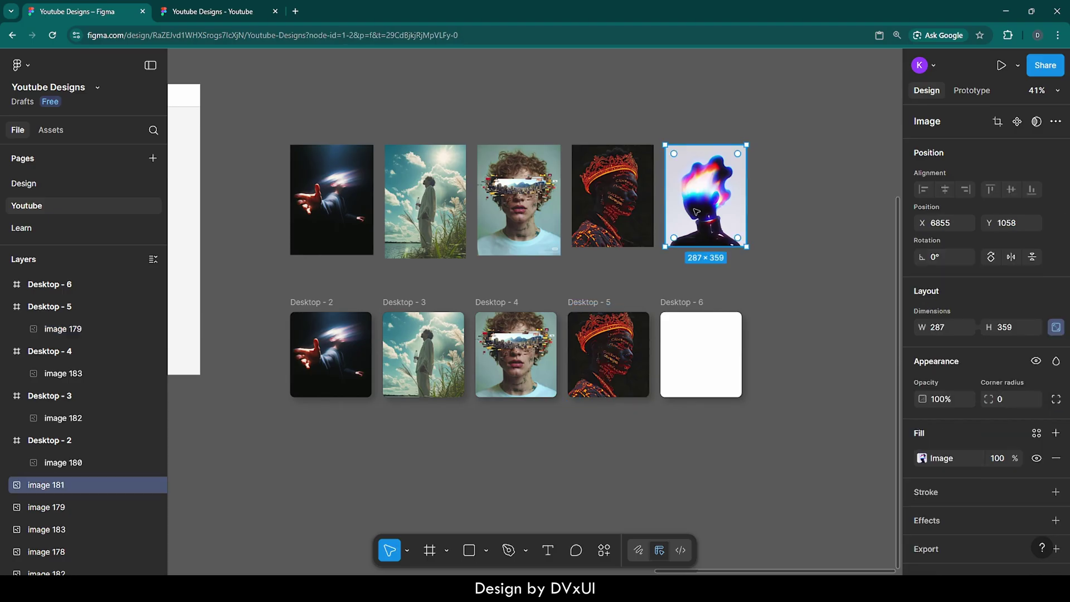
pyautogui.click(700, 354)
pyautogui.hotkey('ctrl', 'v')
pyautogui.click(789, 379)
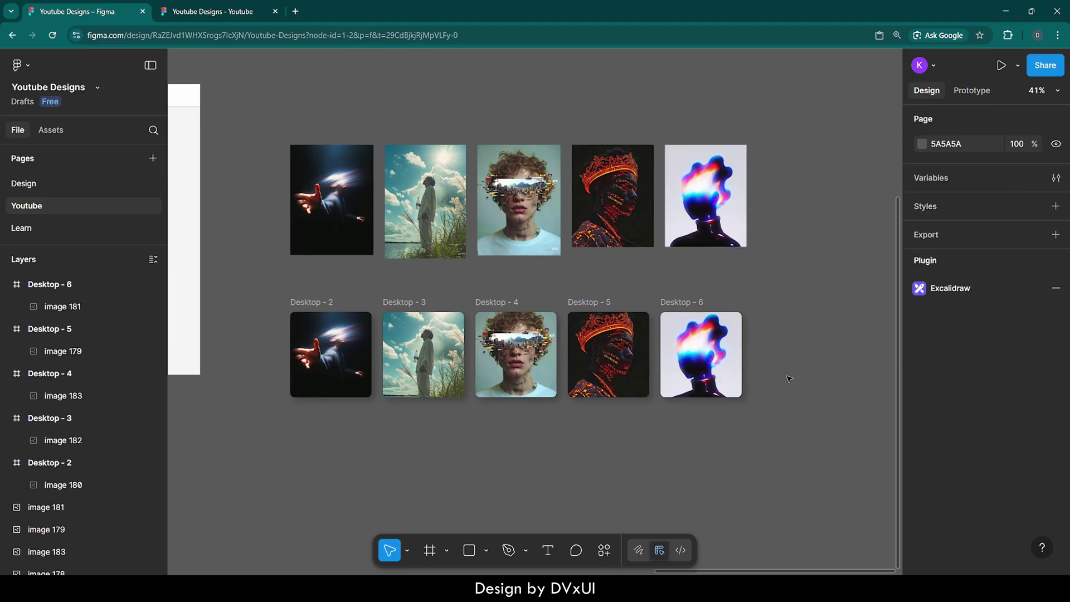
# Set the spacing between the five filled image frames to 24 and wrap them in an auto layout.
pyautogui.moveTo(248, 276); pyautogui.dragTo(769, 466)
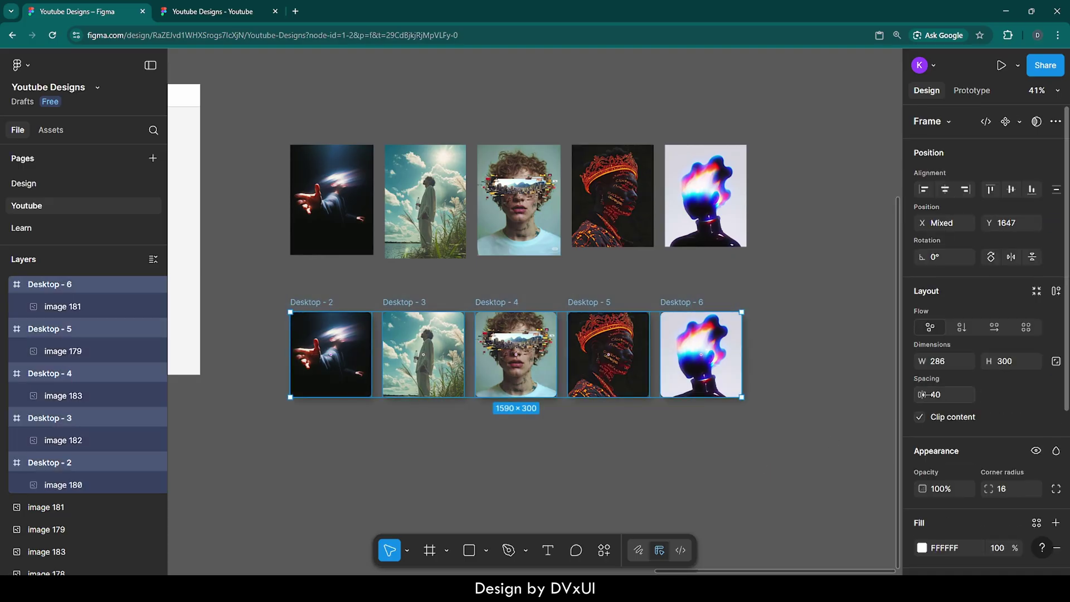
pyautogui.click(939, 398)
pyautogui.write('24')
pyautogui.press('Return')
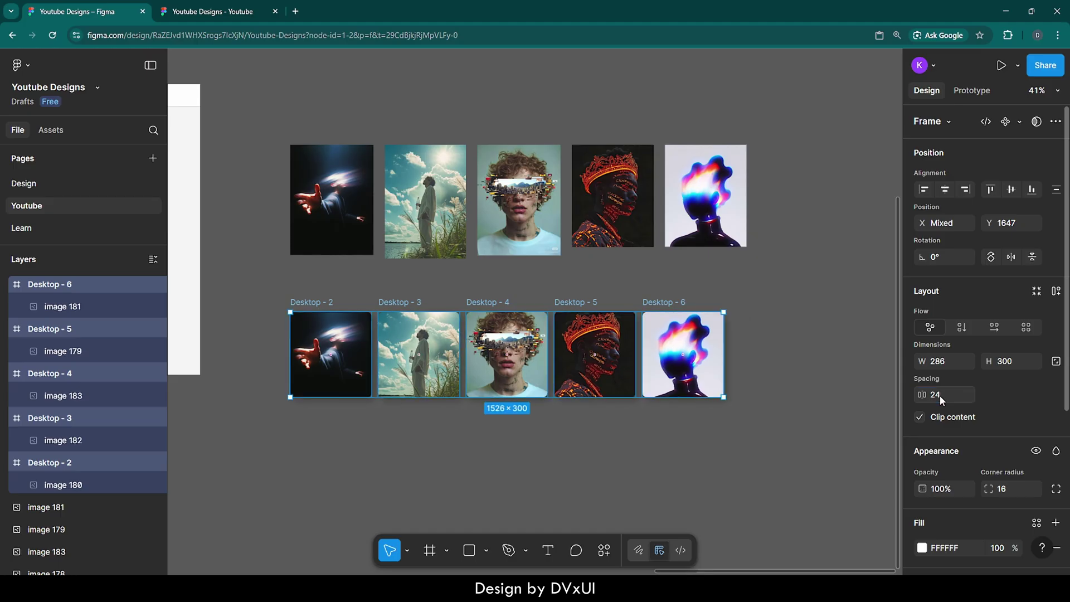
pyautogui.rightClick(681, 335)
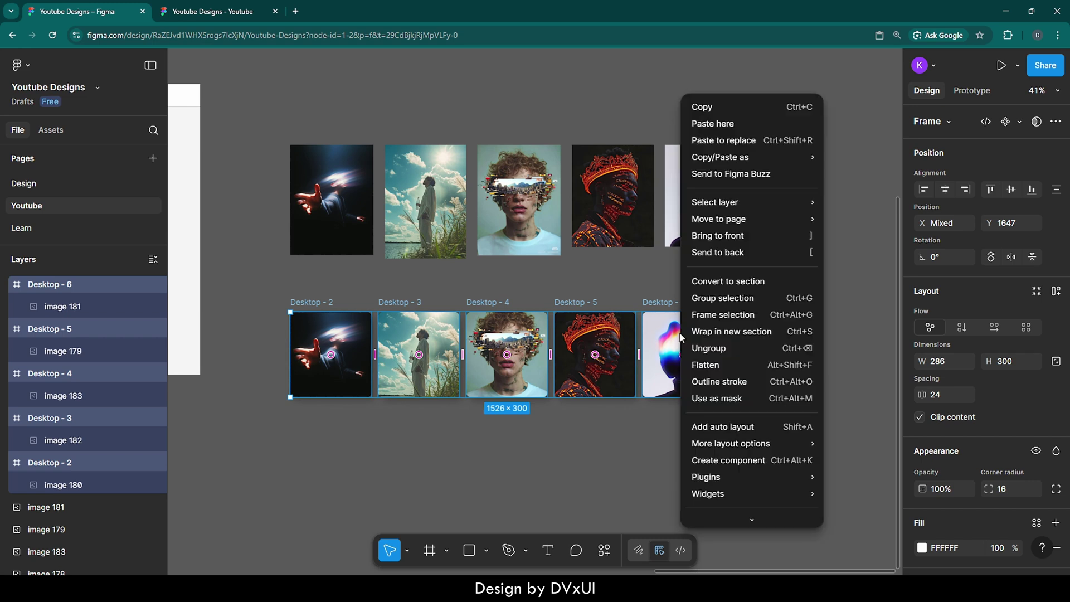
pyautogui.click(731, 434)
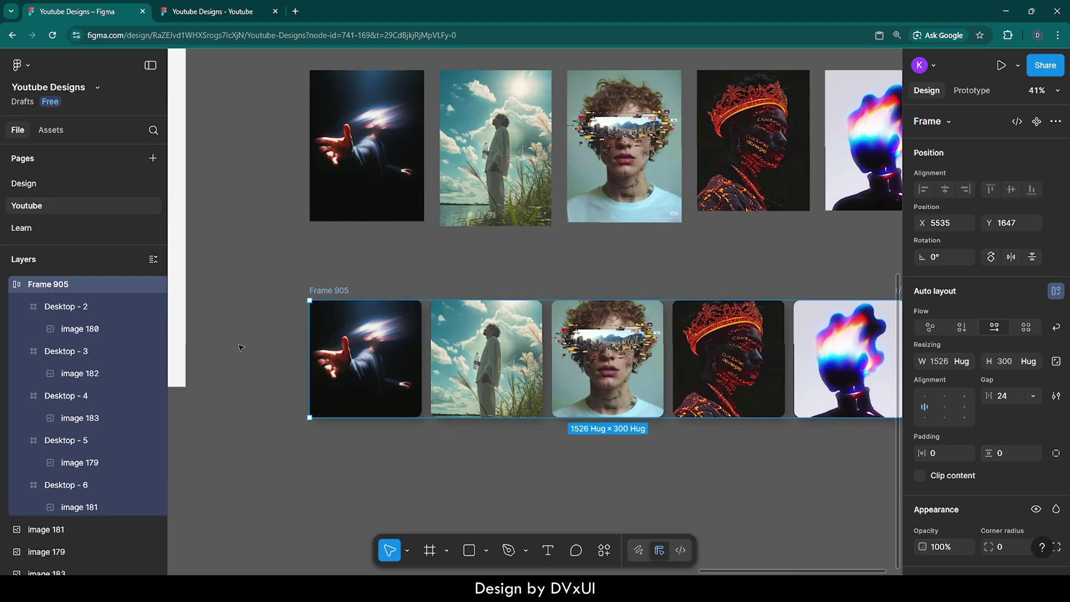
# Rotate the Desktop - 2 frame to 3° and the Desktop - 3 frame to 6°.
pyautogui.scroll(3, 237, 348)
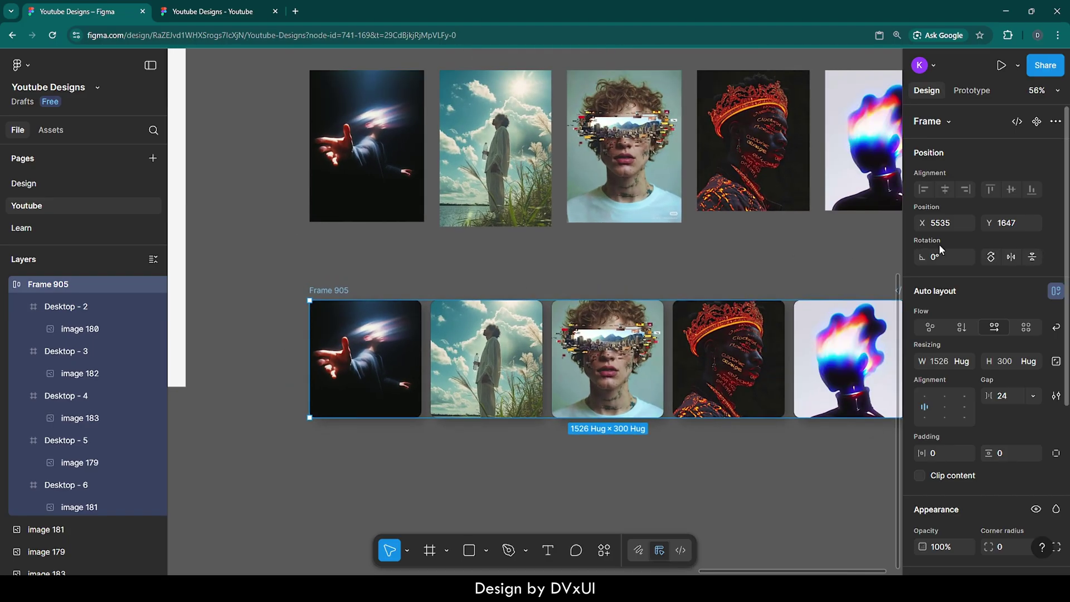
pyautogui.click(346, 323)
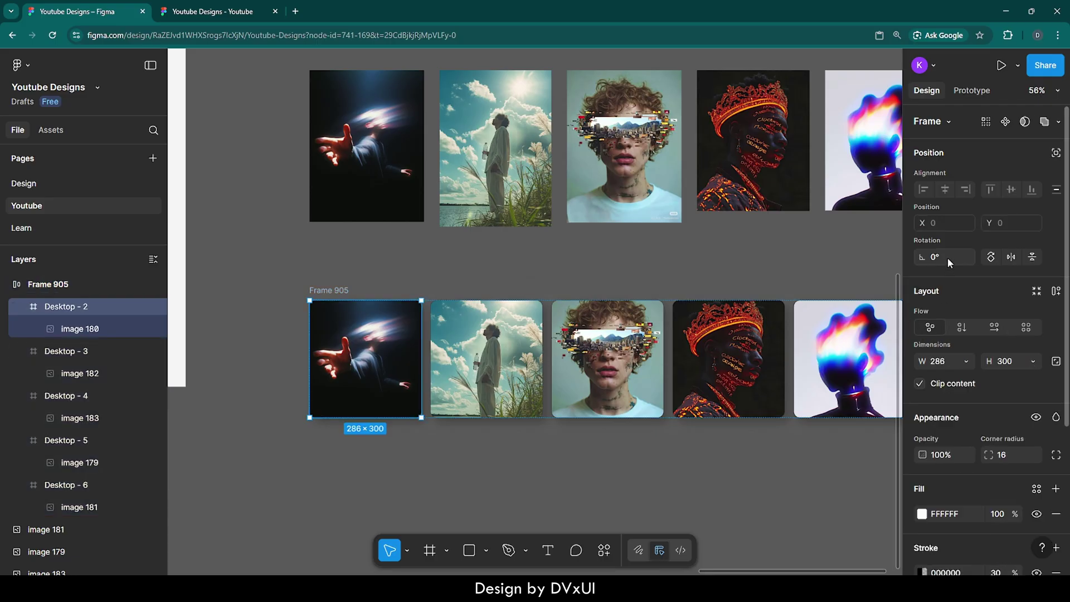
pyautogui.click(949, 258)
pyautogui.write('3')
pyautogui.press('Return')
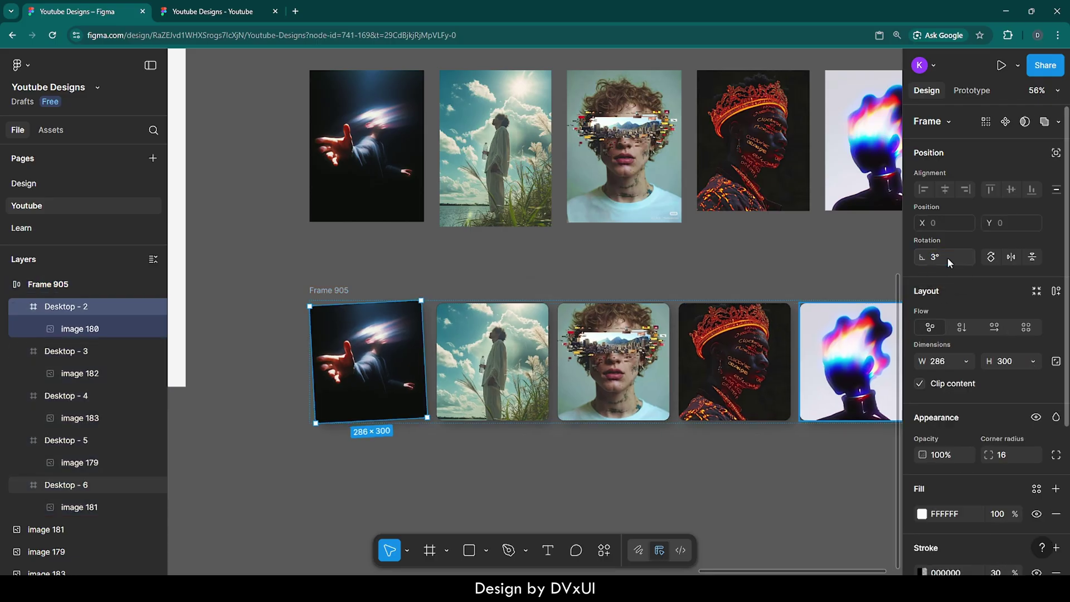
pyautogui.click(497, 342)
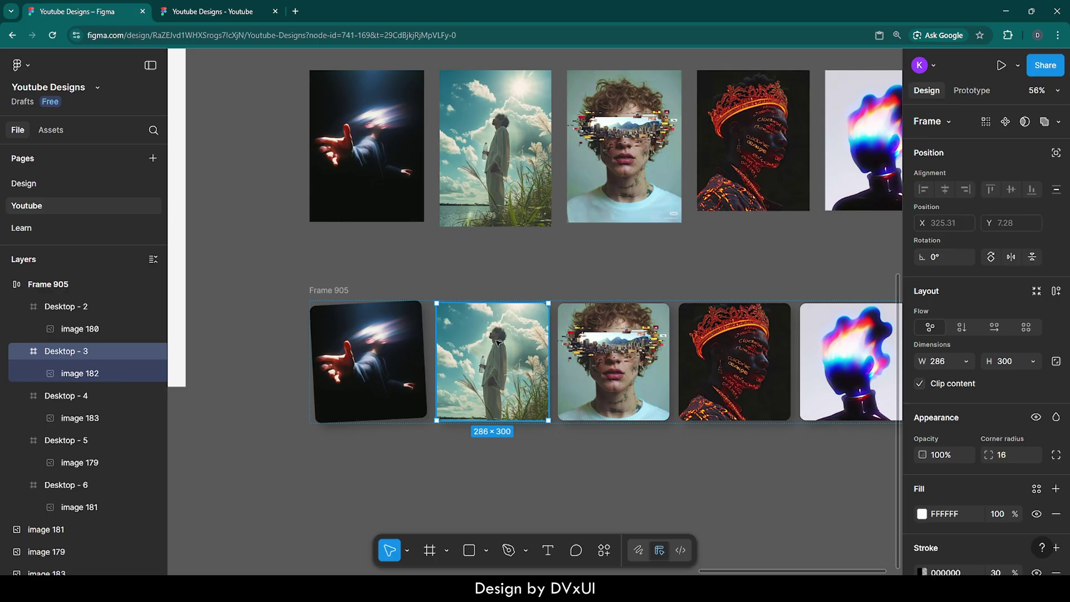
pyautogui.click(948, 260)
pyautogui.write('6')
pyautogui.press('Return')
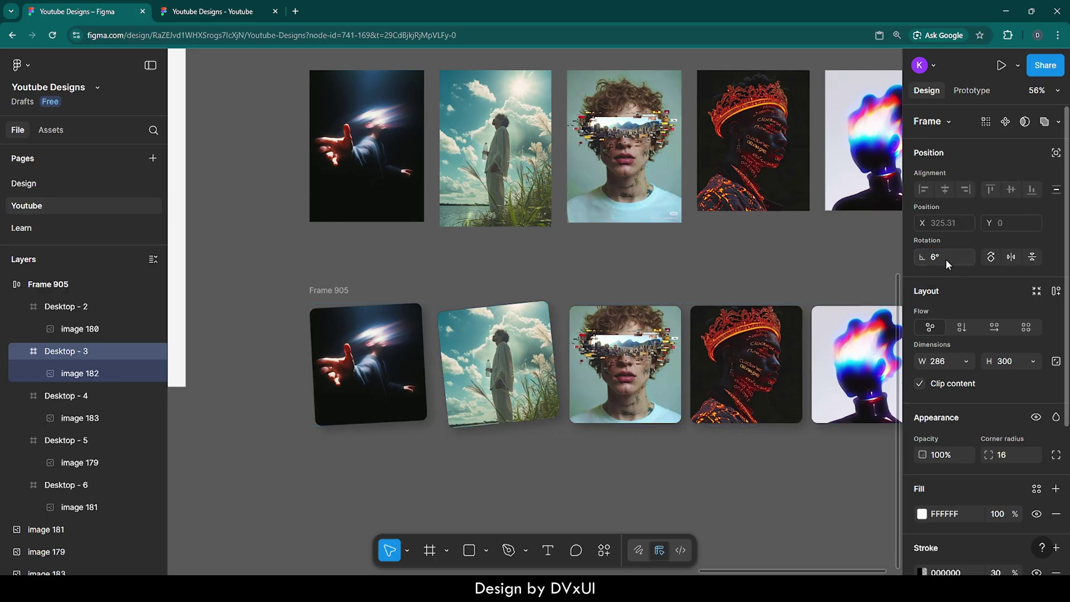
# Rotate the Desktop - 5 frame to 4° and the Desktop - 6 frame to -3°, leaving Desktop - 4 straight.
pyautogui.click(653, 338)
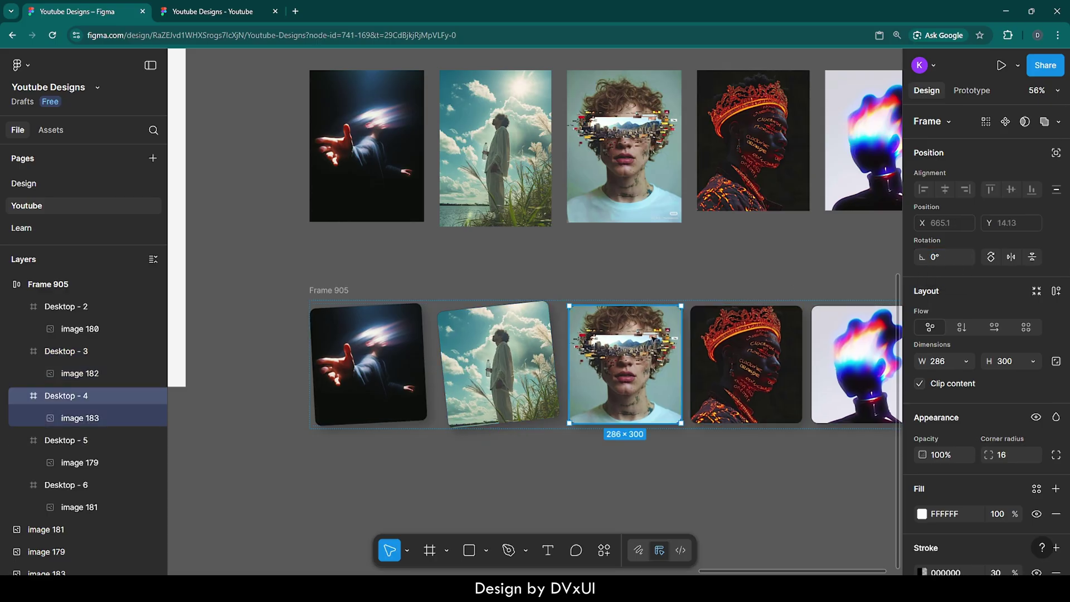
pyautogui.click(744, 340)
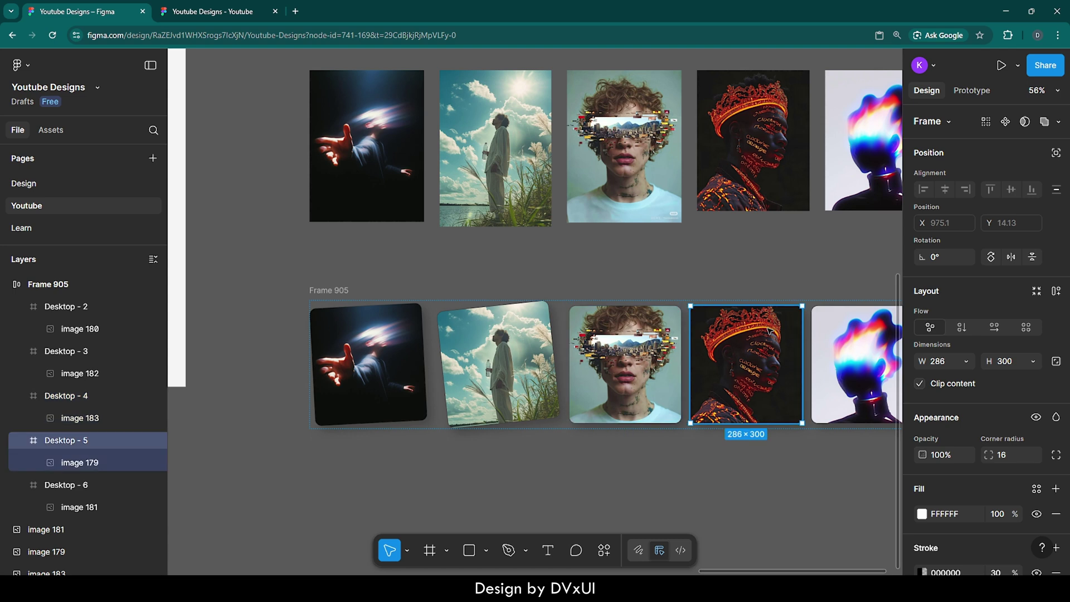
pyautogui.click(947, 261)
pyautogui.write('4')
pyautogui.press('Return')
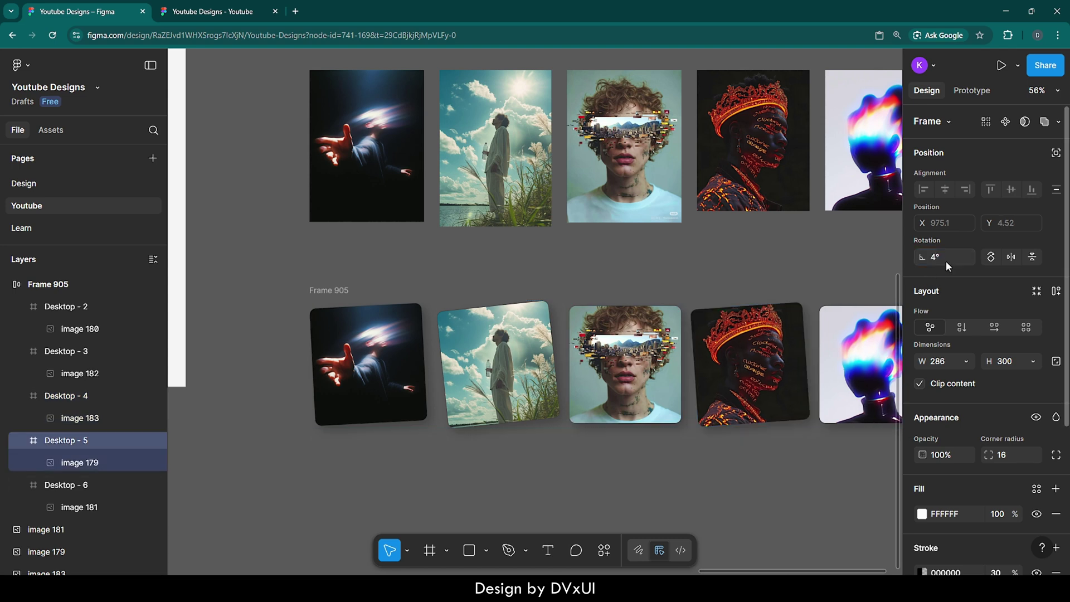
pyautogui.click(886, 336)
pyautogui.click(940, 255)
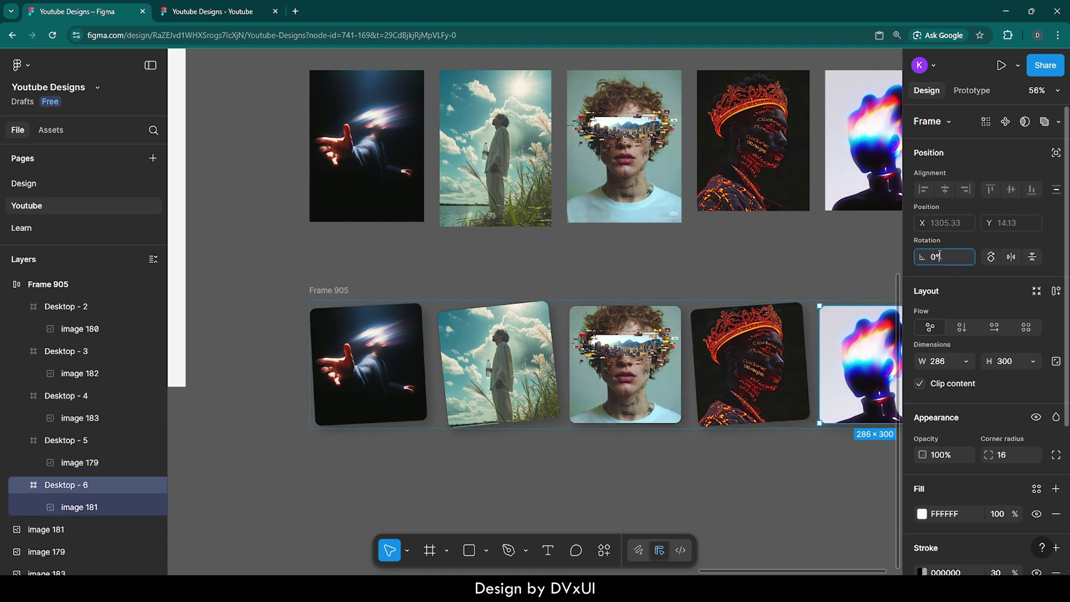
pyautogui.write('-3')
pyautogui.press('Return')
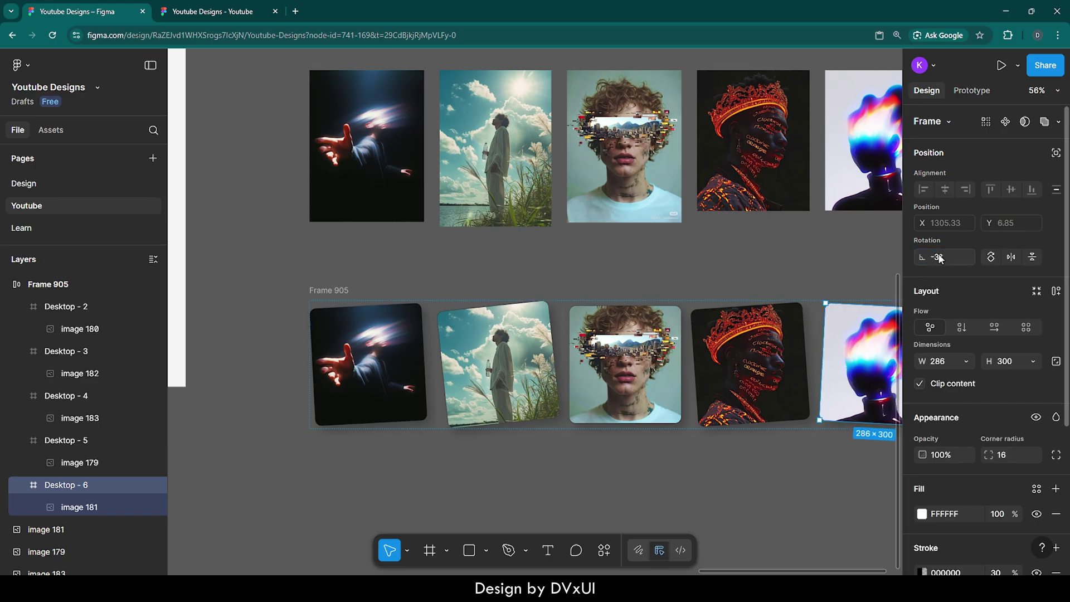
# Set the gap of the auto layout image row, Frame 905, to -64 so the cards overlap.
pyautogui.click(671, 257)
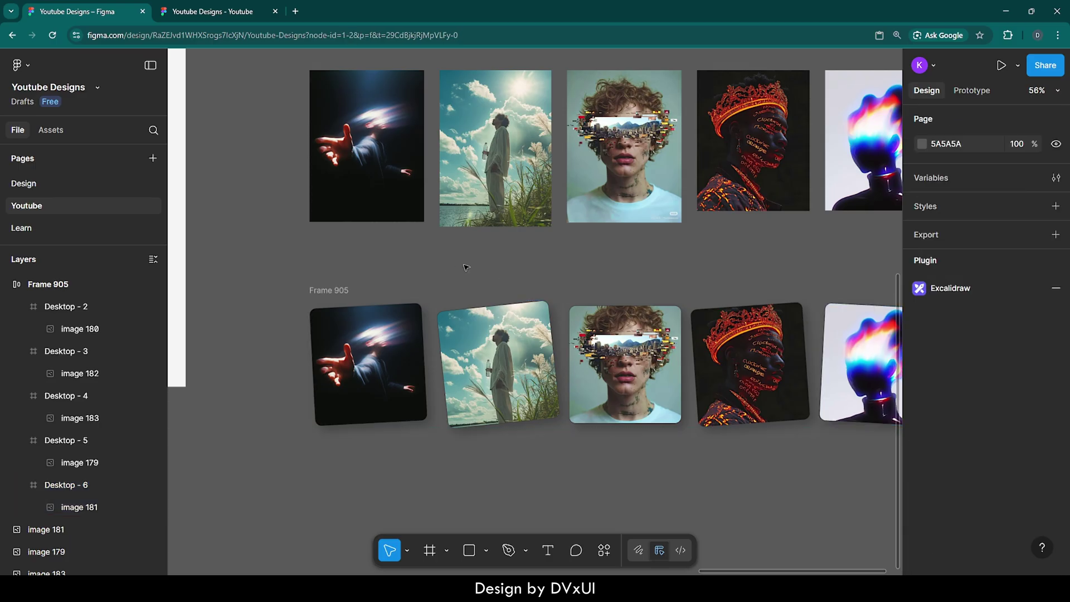
pyautogui.click(333, 290)
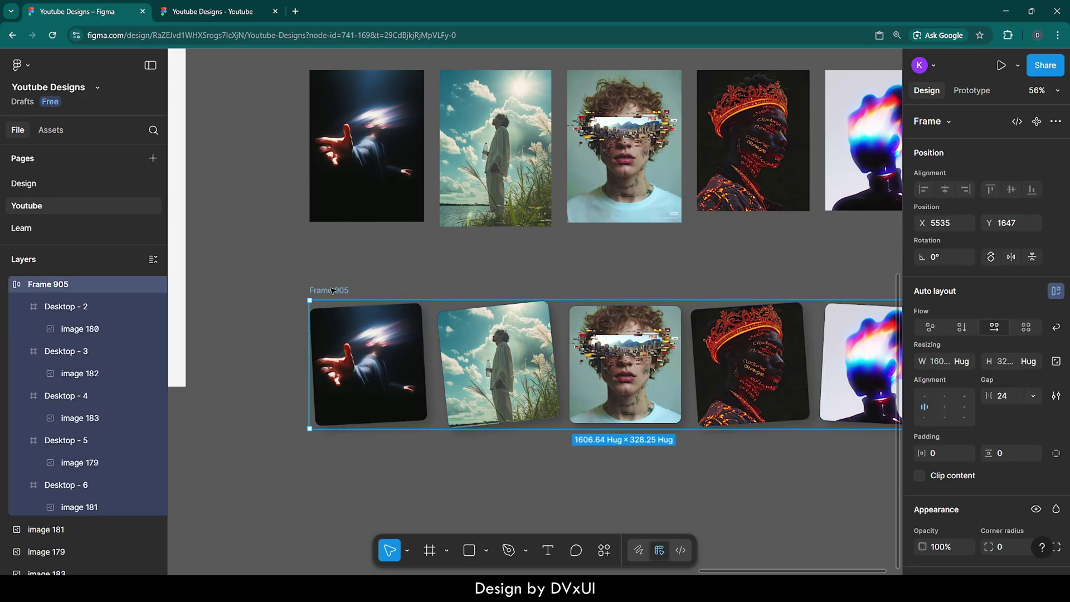
pyautogui.click(1004, 400)
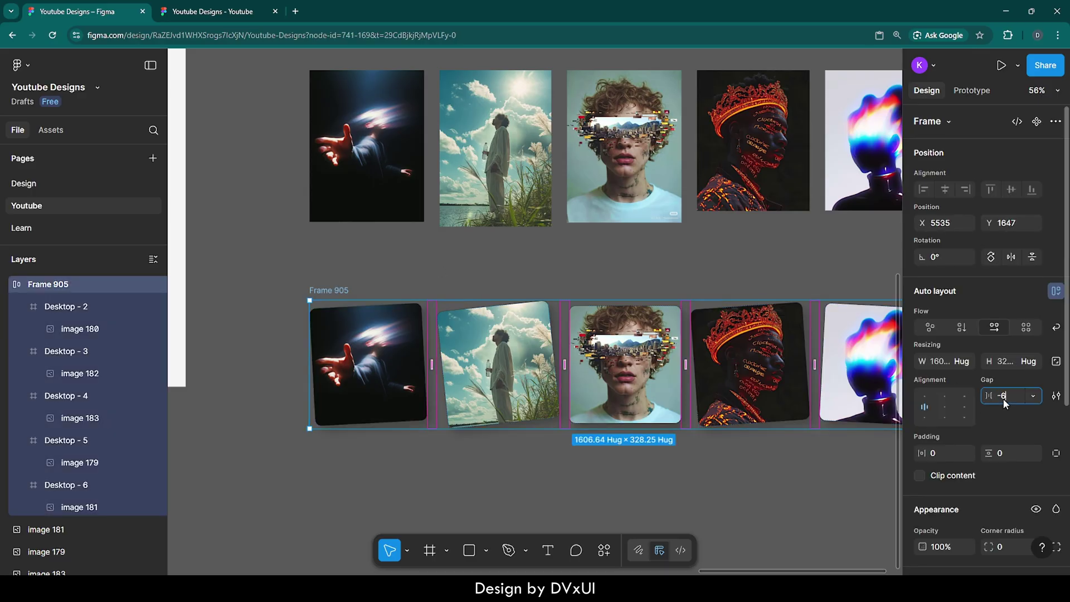
pyautogui.press('Return')
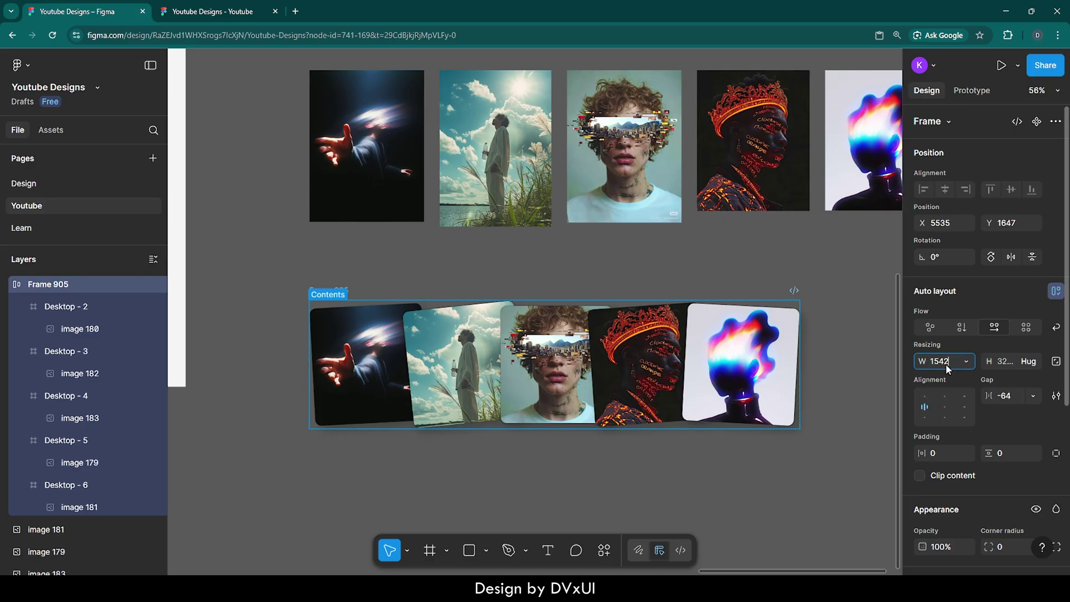
# Set the width of Frame 905 to 1542 and center its image cards within it.
pyautogui.write('2')
pyautogui.press('Return')
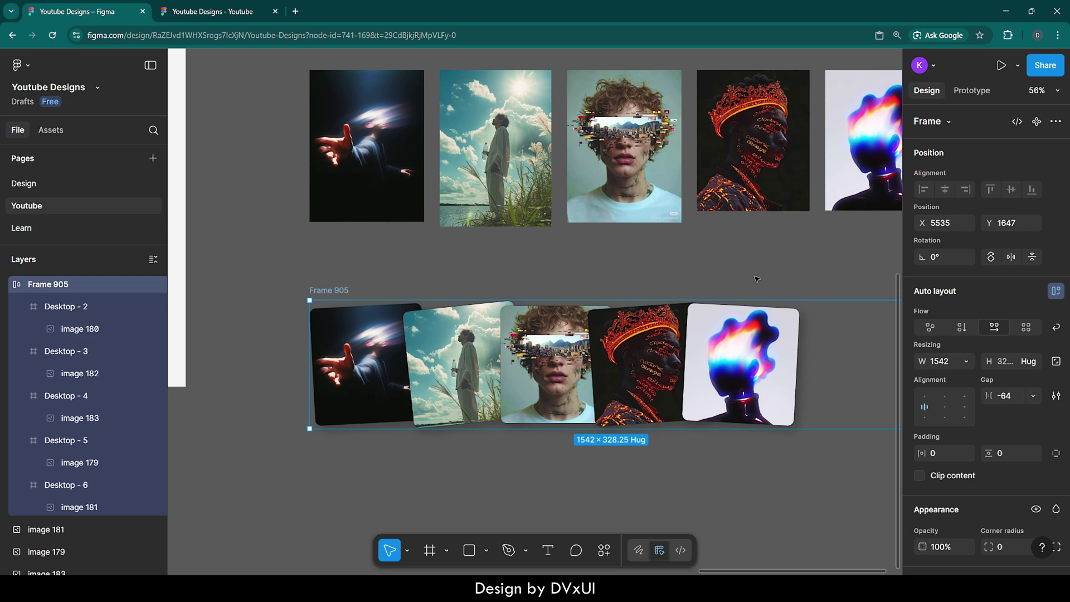
pyautogui.hscroll(3, 756, 277)
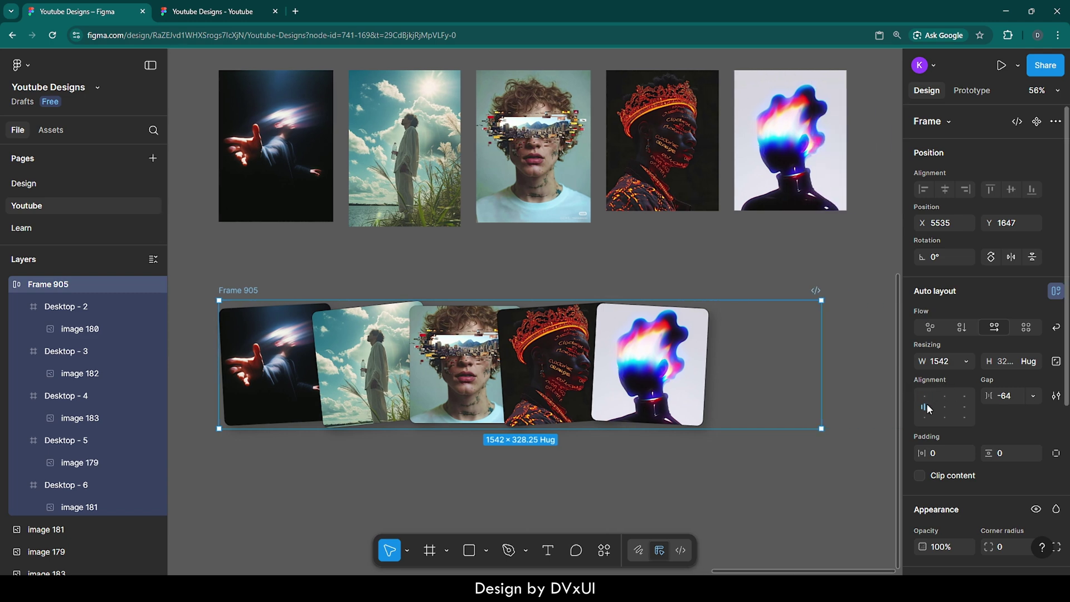
pyautogui.click(946, 408)
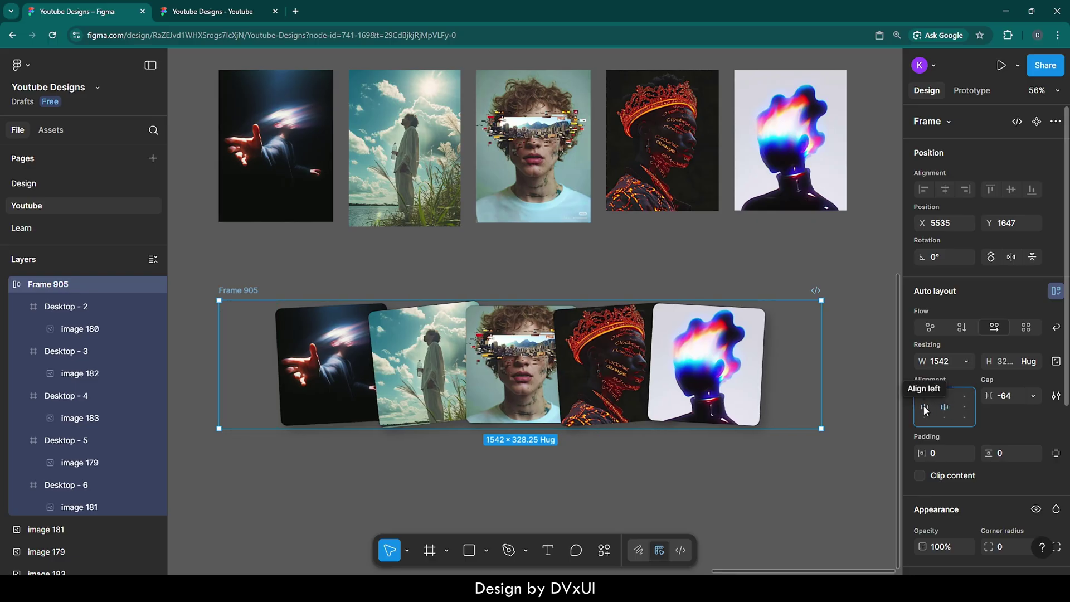
pyautogui.click(853, 368)
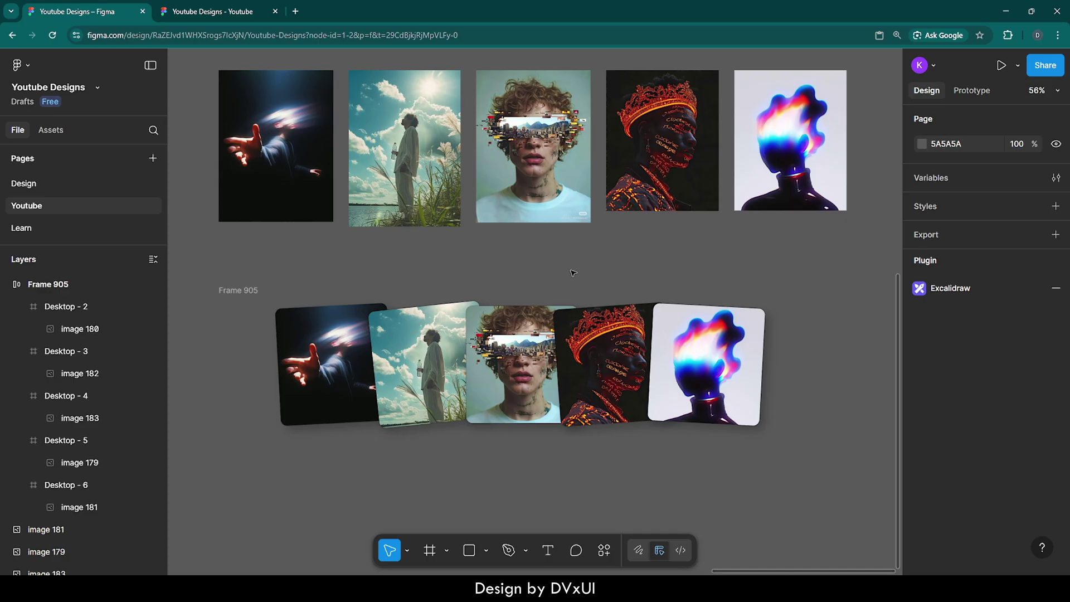
# Duplicate Frame 905 and place the copy directly below the original, lined up at X 5522, Y 2174.
pyautogui.click(236, 291)
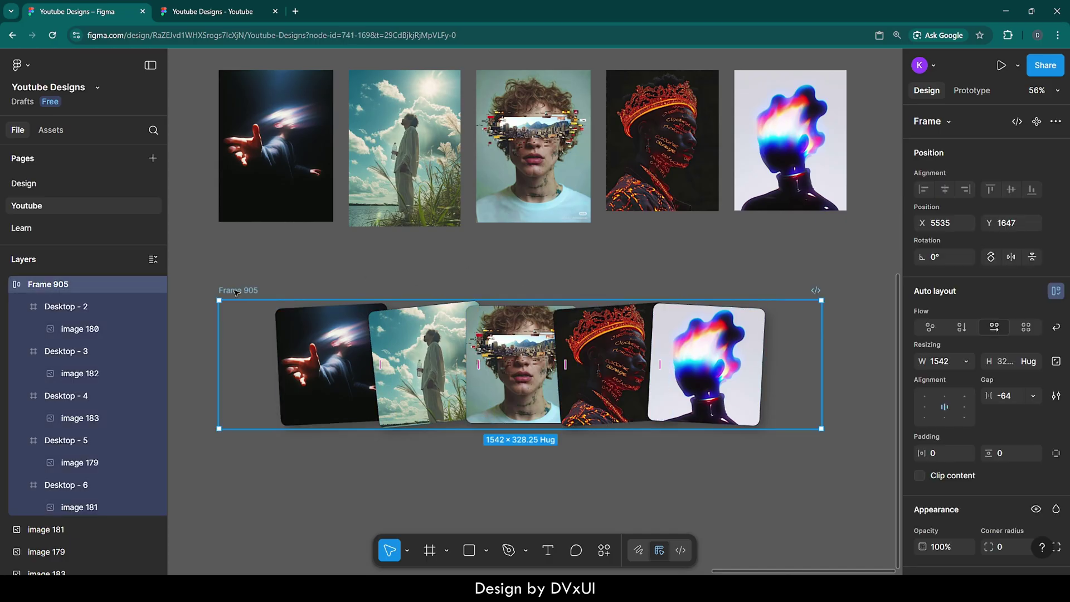
pyautogui.hotkey('ctrl', 'd')
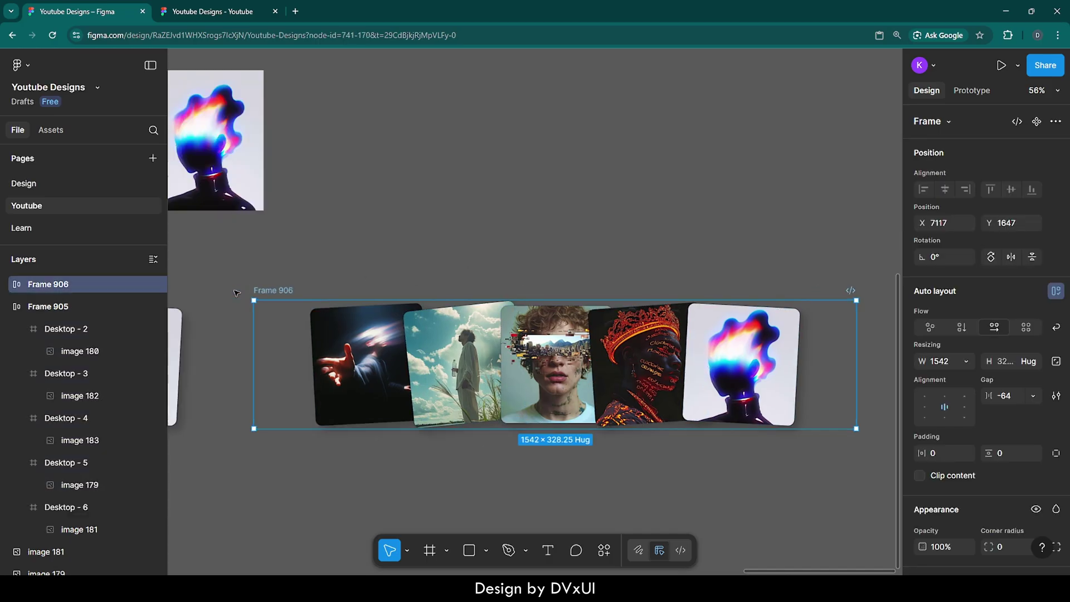
pyautogui.scroll(-5, 508, 277)
pyautogui.scroll(3, 508, 277)
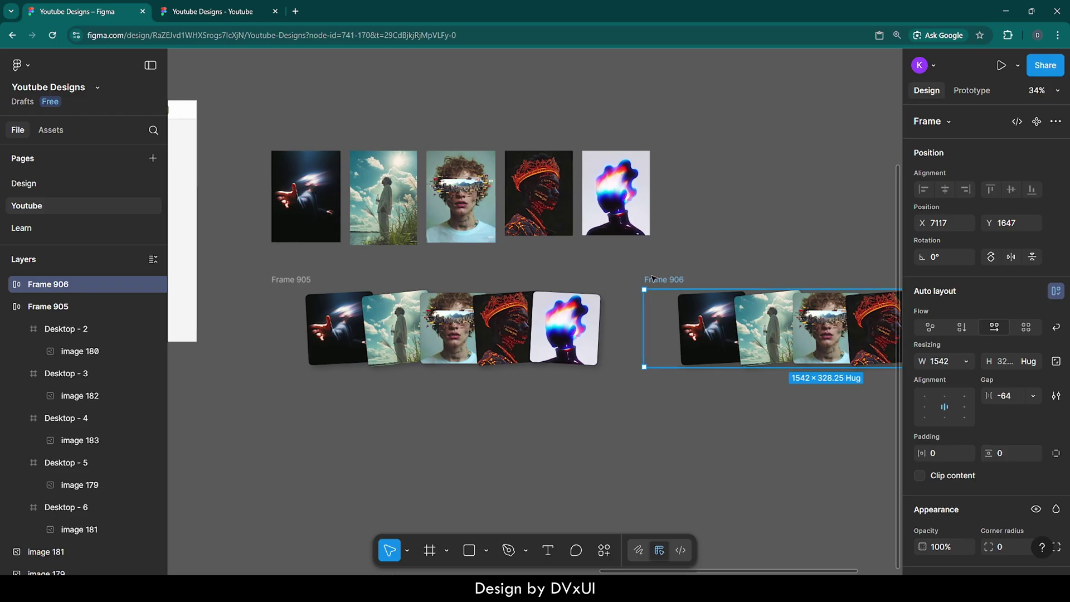
pyautogui.moveTo(667, 279); pyautogui.dragTo(286, 402)
pyautogui.keyDown('shift'); pyautogui.click(391, 329); pyautogui.keyUp('shift')
pyautogui.hotkey('shift', '2')
pyautogui.scroll(-2, 372, 438)
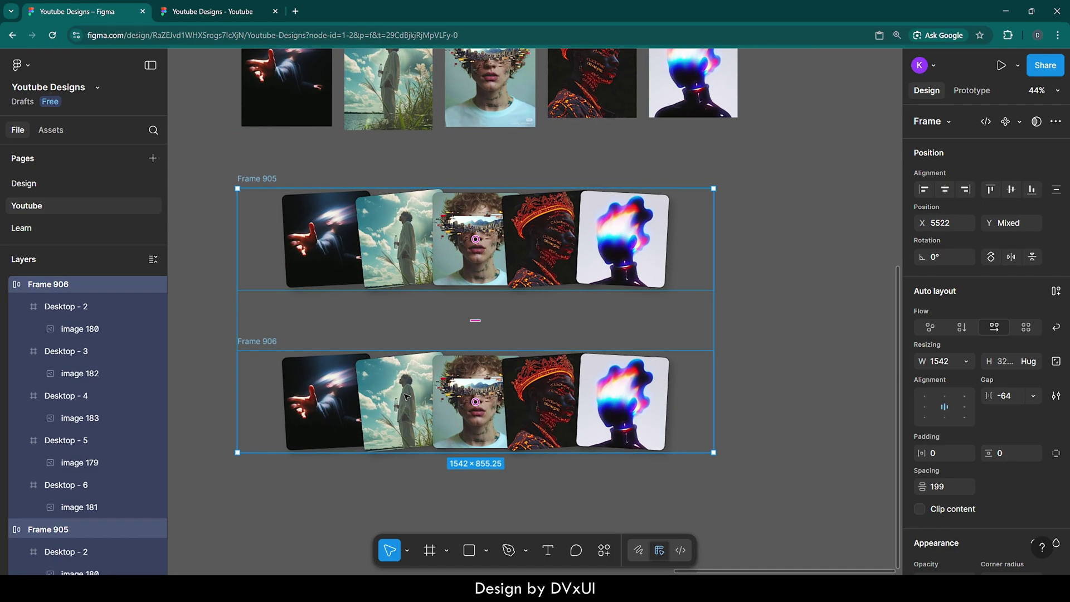
# Set the gap between the cards in the duplicated row, Frame 906, to 24.
pyautogui.click(406, 397)
pyautogui.click(258, 364)
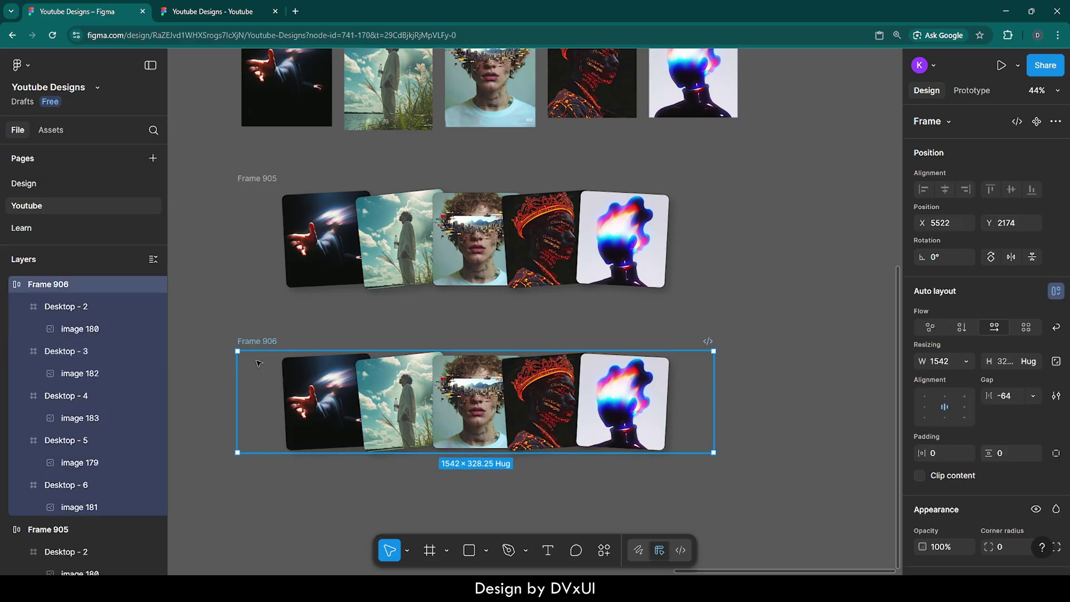
pyautogui.click(1024, 395)
pyautogui.write('24')
pyautogui.press('Return')
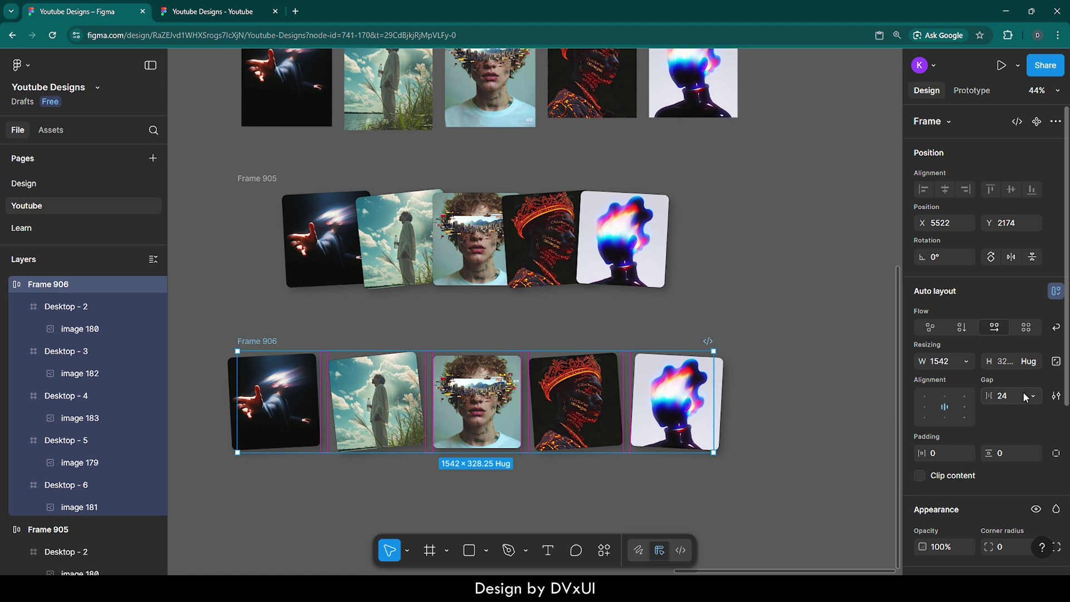
# Set the rotation of all five image cards in Frame 906 to 0°.
pyautogui.keyDown('shift'); pyautogui.click(574, 399); pyautogui.keyUp('shift')
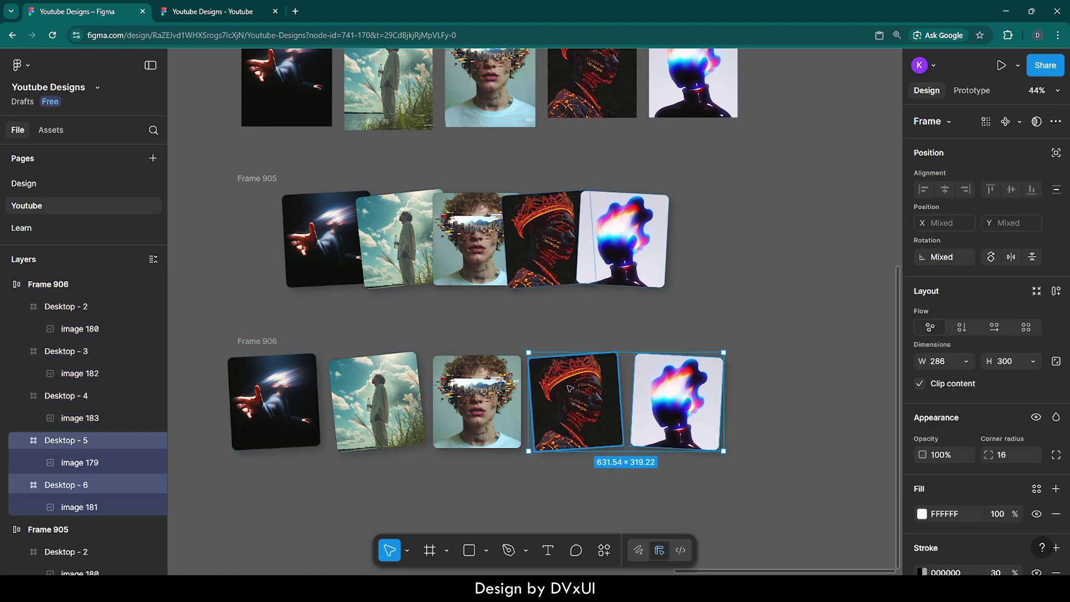
pyautogui.keyDown('shift'); pyautogui.click(484, 393); pyautogui.keyUp('shift')
pyautogui.keyDown('shift'); pyautogui.click(374, 392); pyautogui.keyUp('shift')
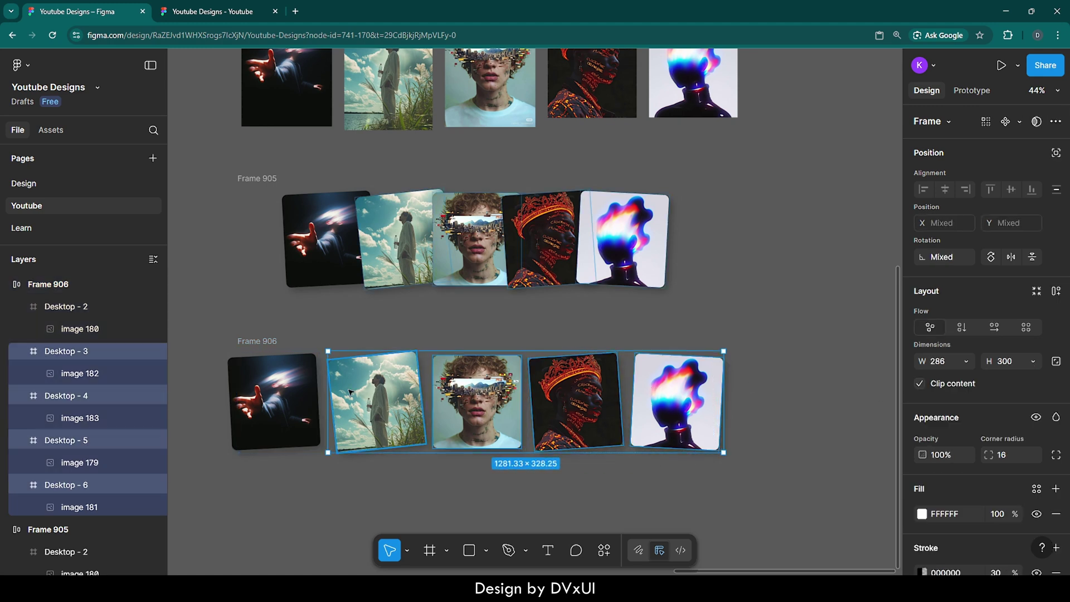
pyautogui.keyDown('shift'); pyautogui.click(273, 401); pyautogui.keyUp('shift')
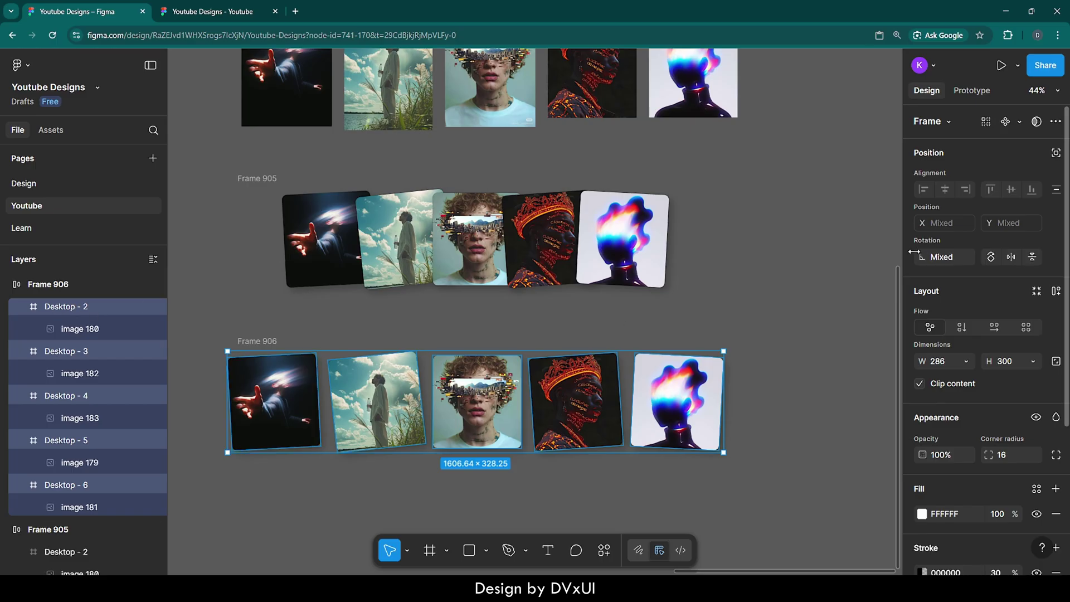
pyautogui.click(942, 256)
pyautogui.write('0')
pyautogui.press('Return')
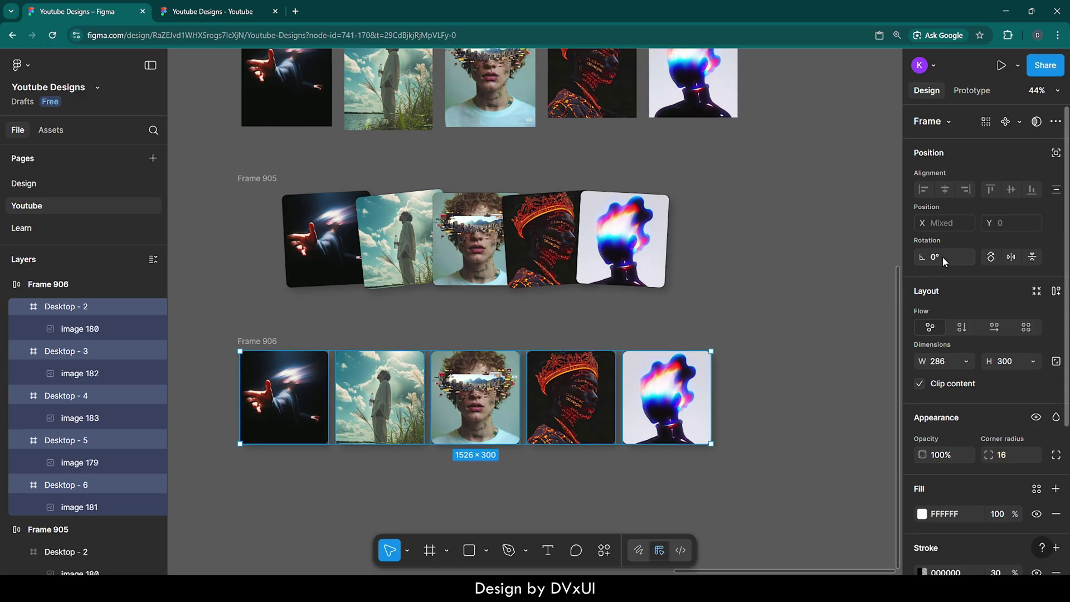
pyautogui.press('Escape')
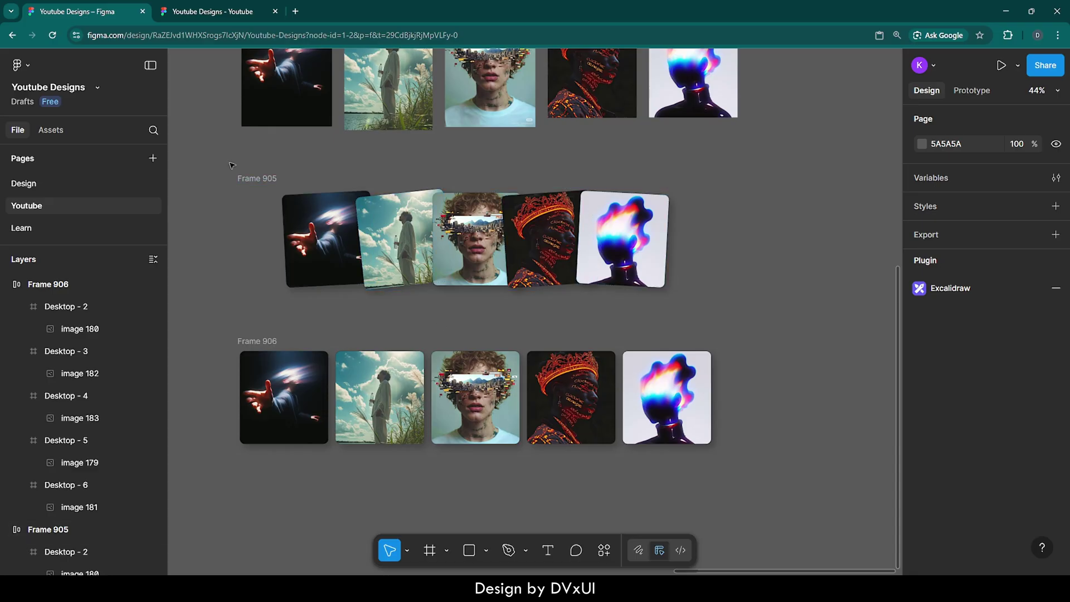
# Combine the overlapping row Frame 905 and the straight row Frame 906 into one component set.
pyautogui.moveTo(232, 165); pyautogui.dragTo(788, 504)
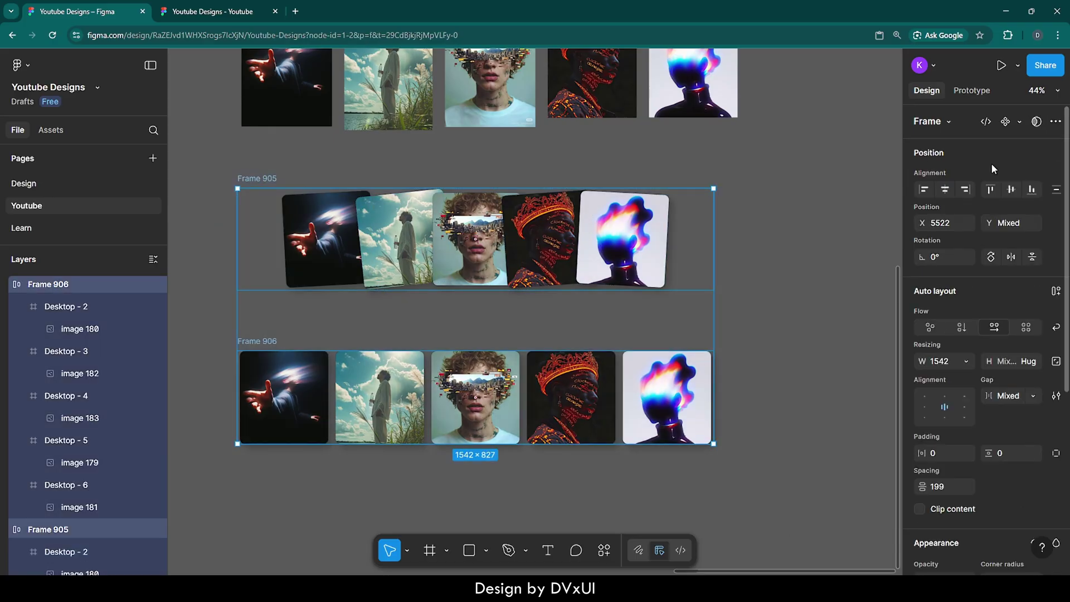
pyautogui.click(1020, 123)
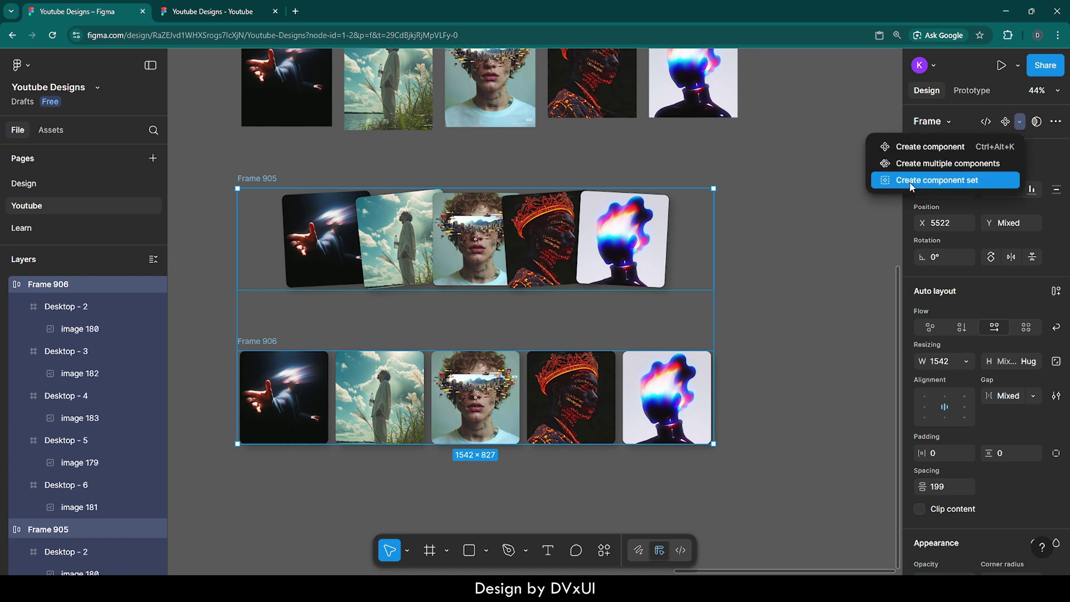
pyautogui.click(954, 185)
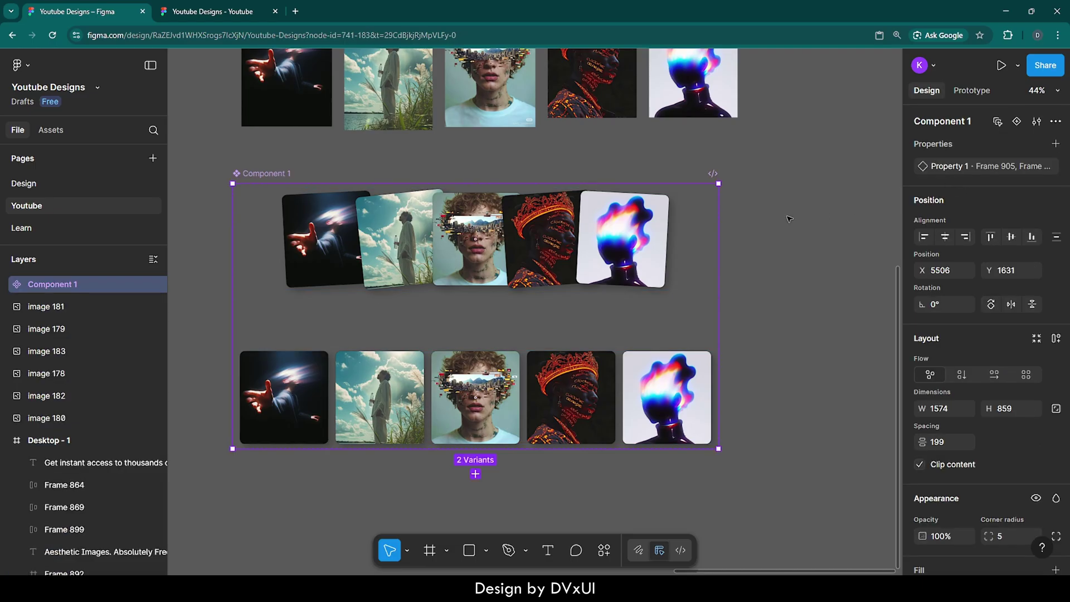
# Add a prototype connection from the Frame 905 variant to the Frame 906 variant.
pyautogui.click(568, 224)
pyautogui.click(981, 91)
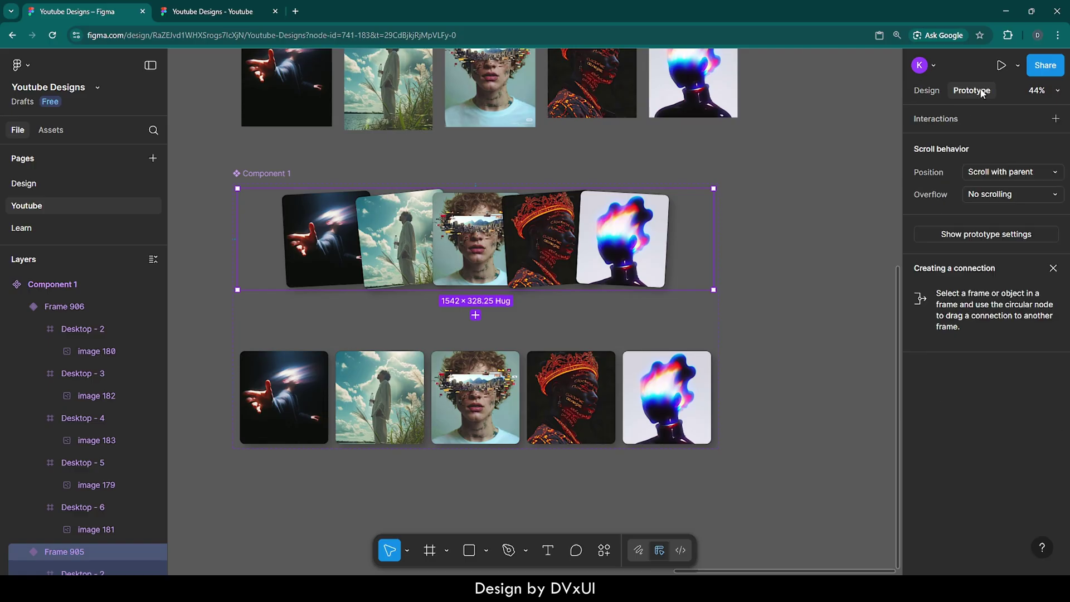
pyautogui.moveTo(475, 289)
pyautogui.moveTo(475, 290); pyautogui.dragTo(548, 366)
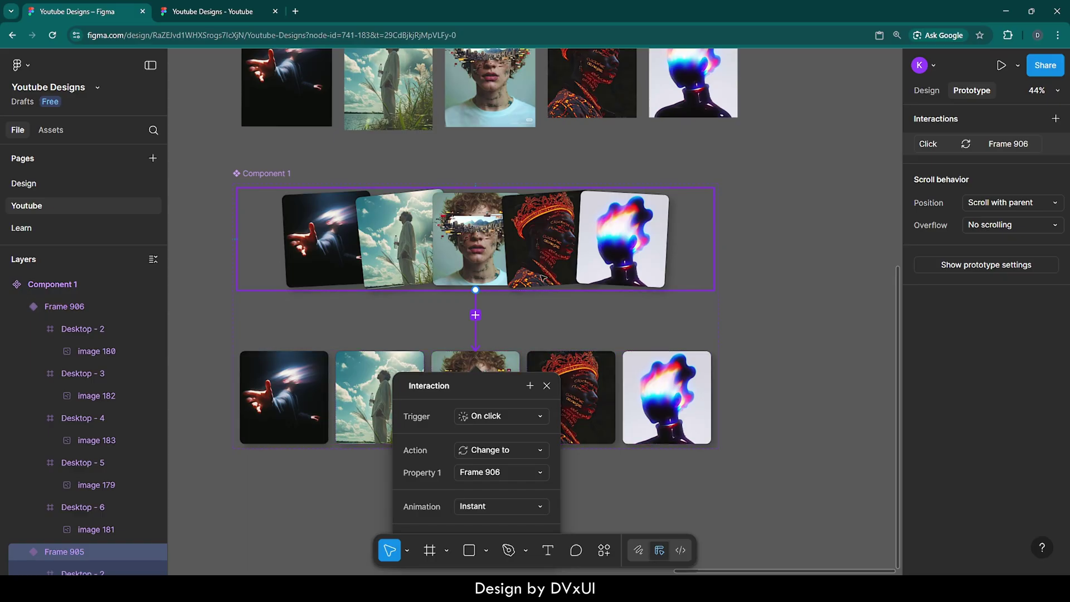
pyautogui.press('Escape')
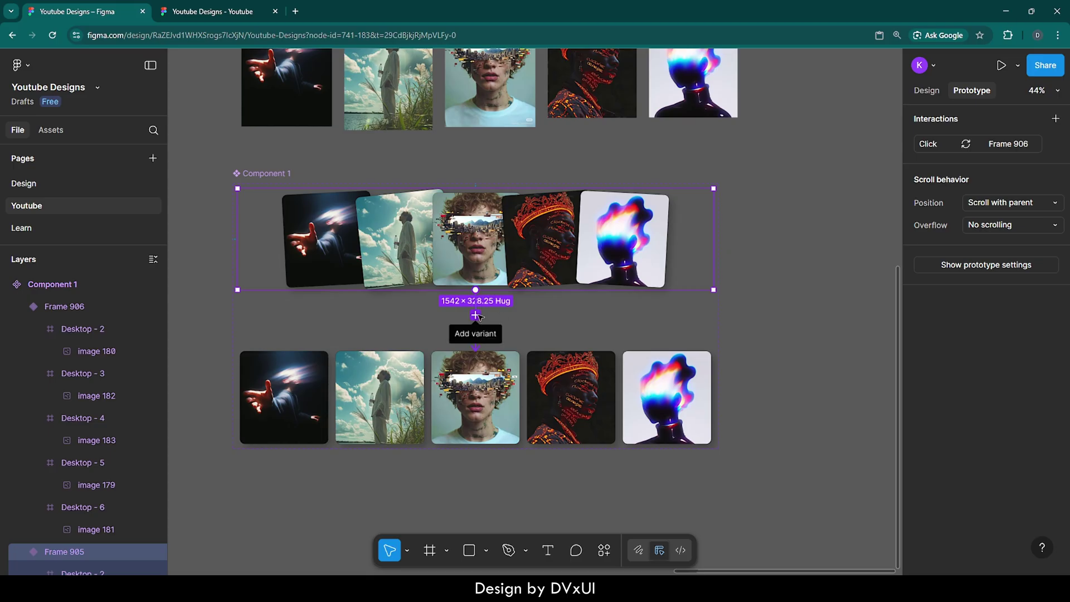
pyautogui.moveTo(477, 316); pyautogui.dragTo(504, 371)
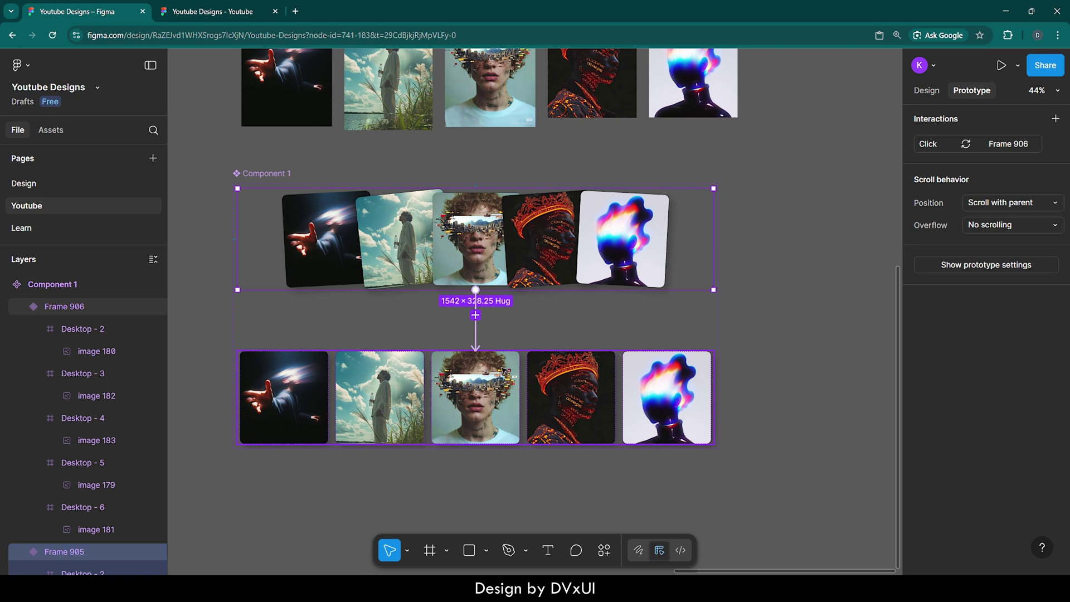
pyautogui.click(523, 313)
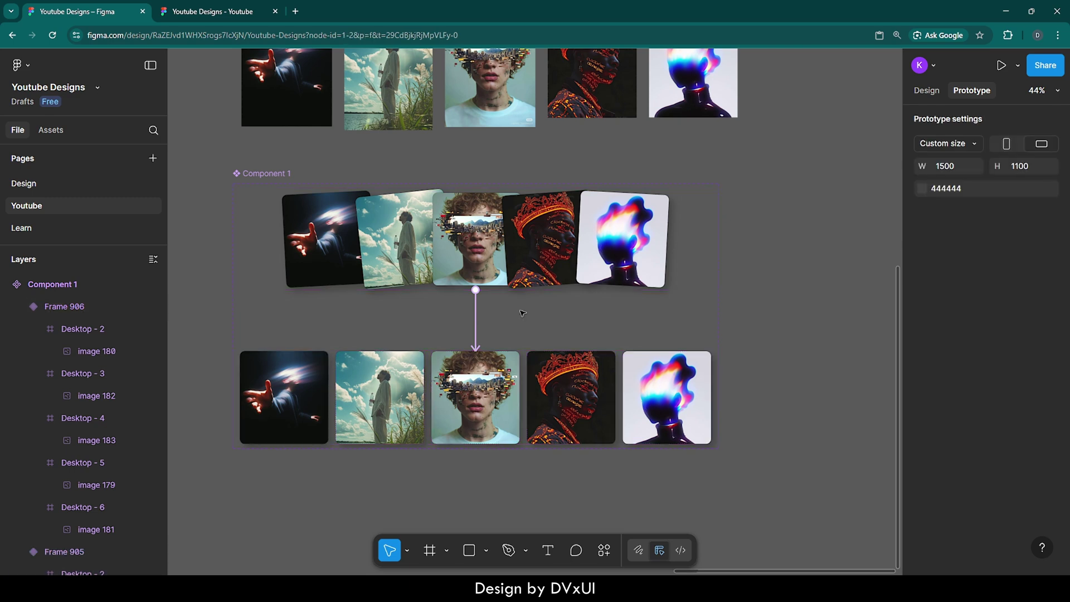
# Set the trigger of the interaction between the two variants to While hovering.
pyautogui.click(476, 316)
pyautogui.click(477, 316)
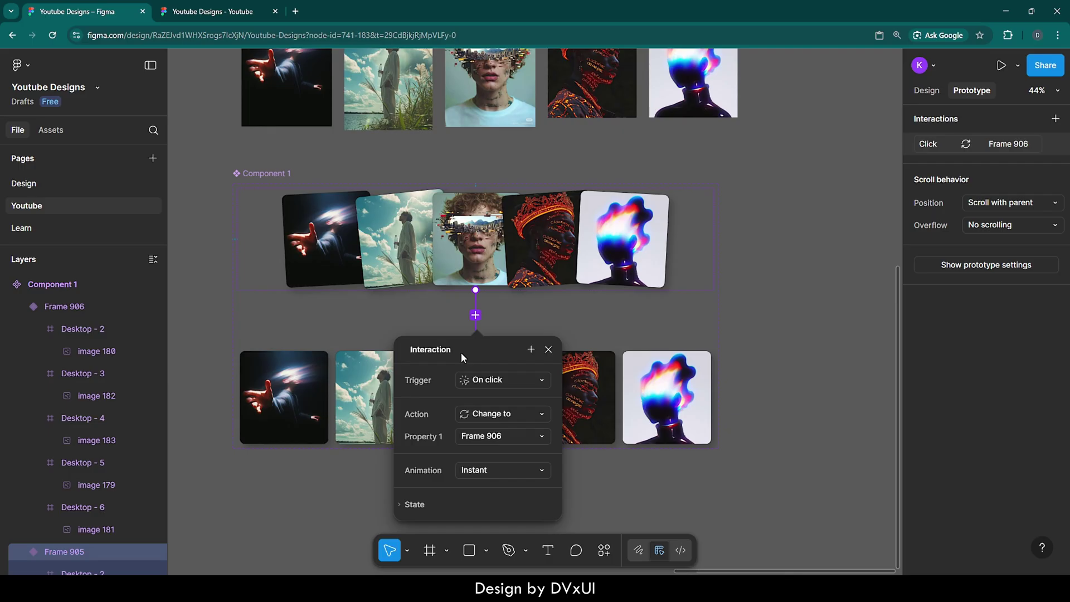
pyautogui.click(490, 381)
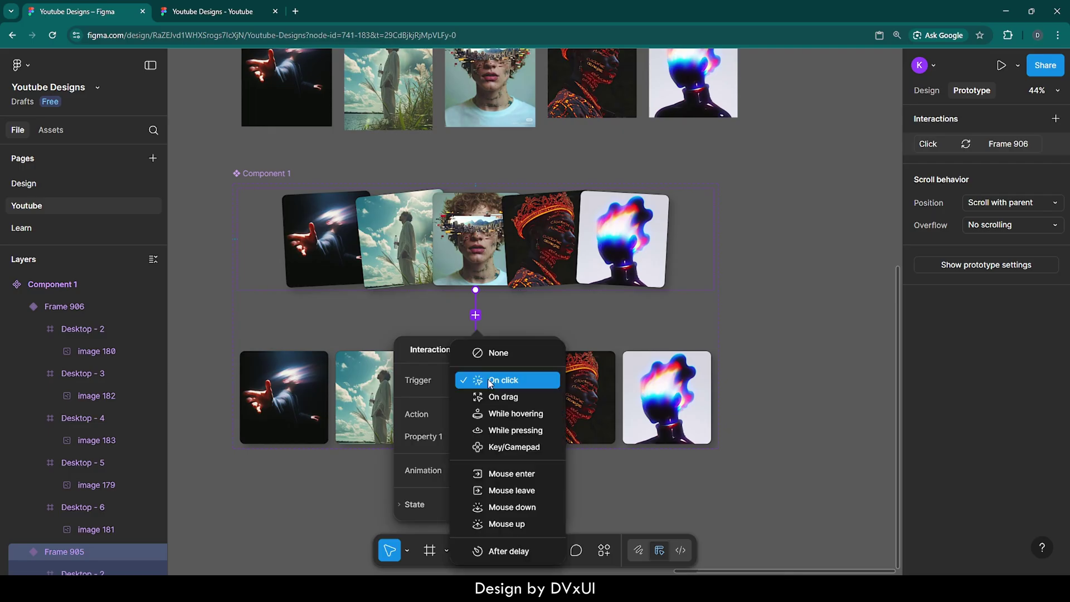
pyautogui.click(502, 413)
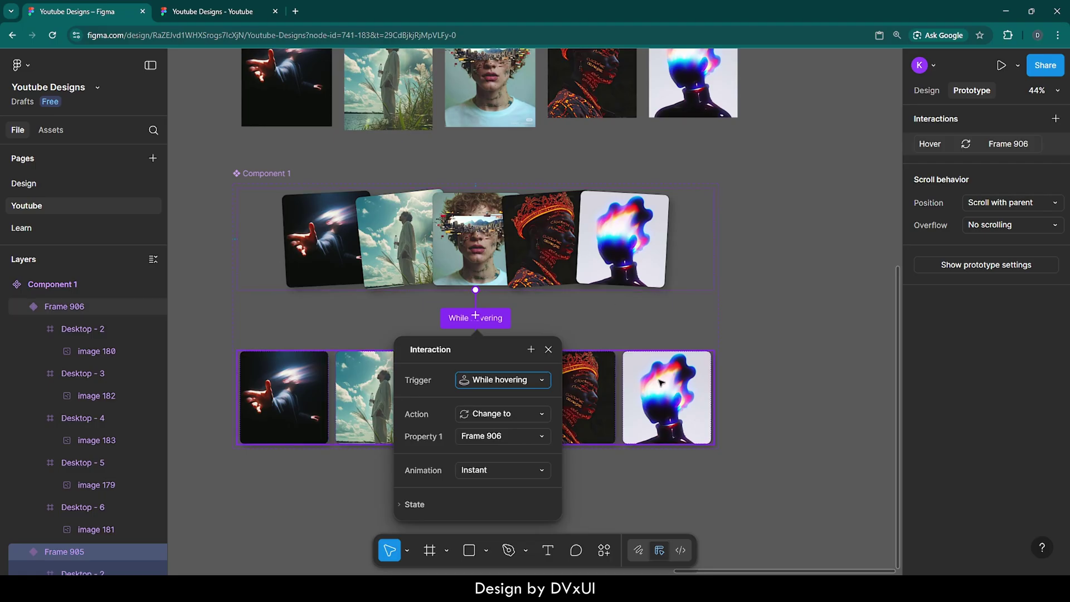
# Set the hover interaction's animation to Smart animate with a duration of 600 ms.
pyautogui.click(483, 472)
pyautogui.click(484, 502)
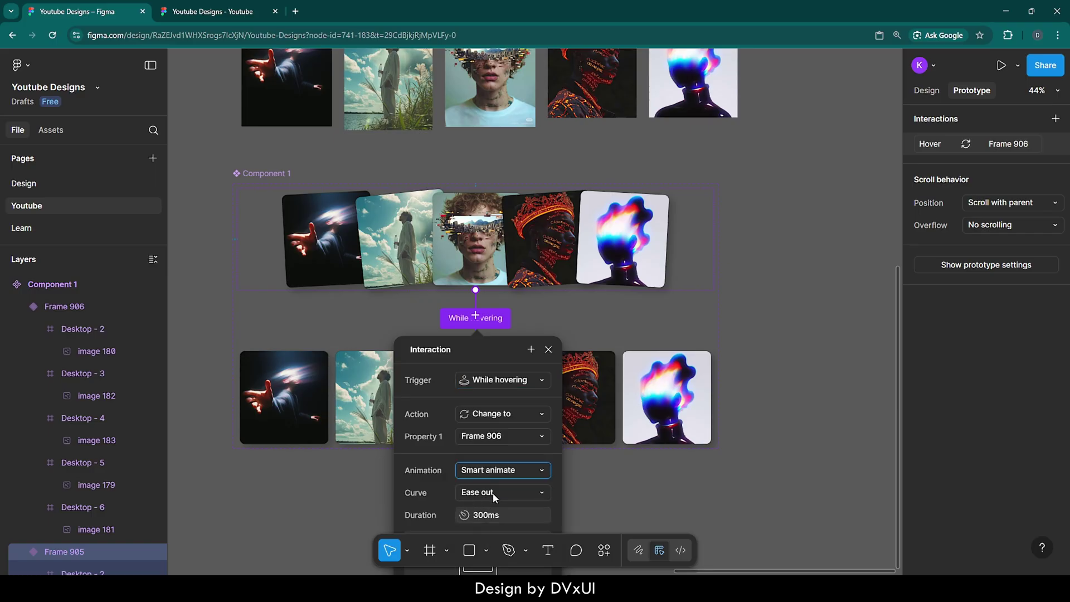
pyautogui.click(497, 517)
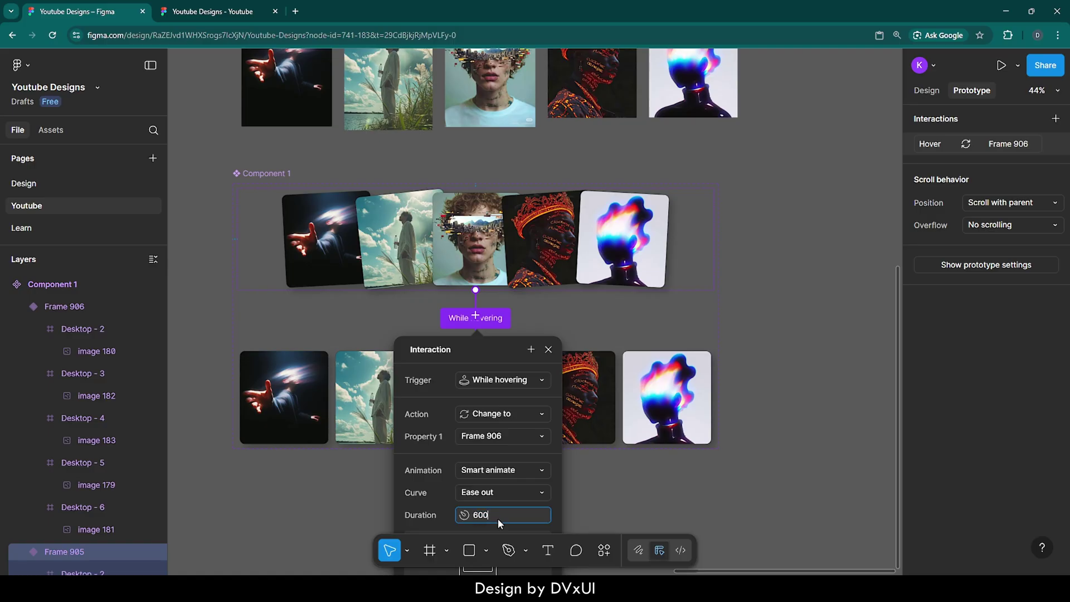
pyautogui.press('Return')
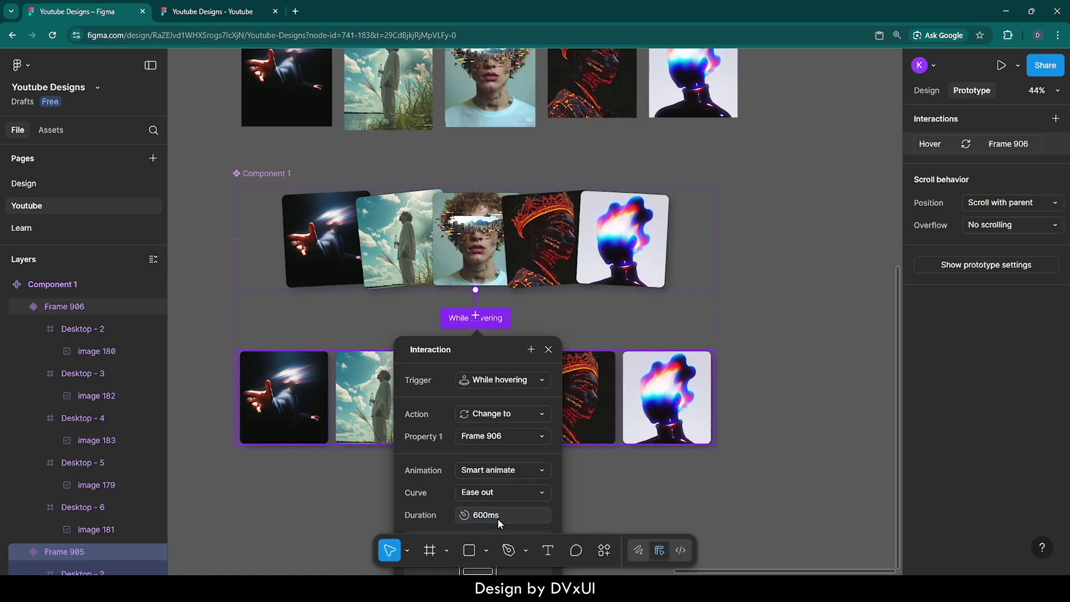
pyautogui.click(549, 350)
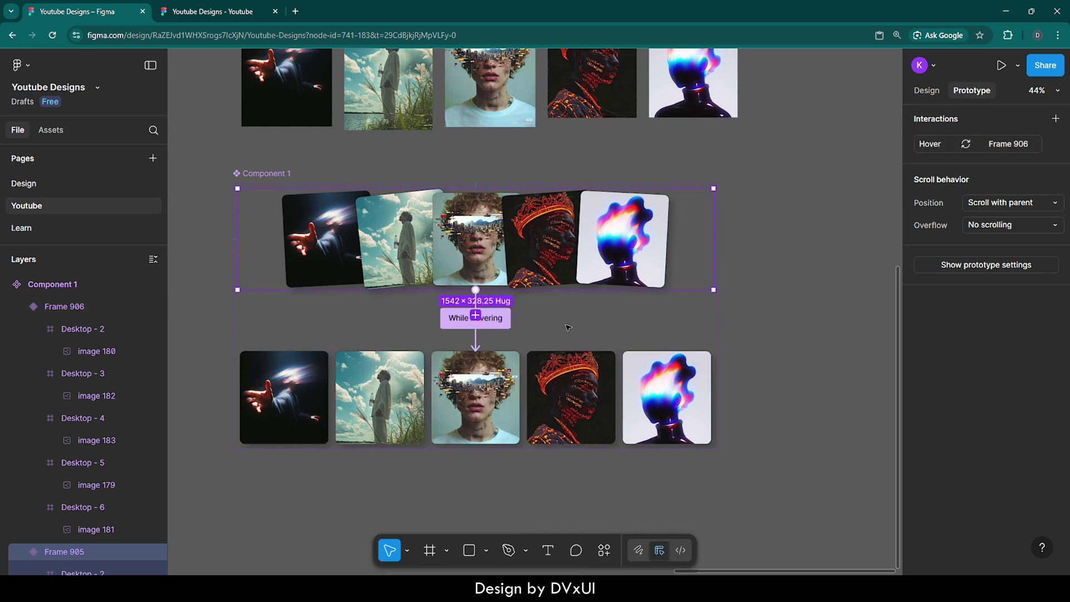
pyautogui.click(569, 328)
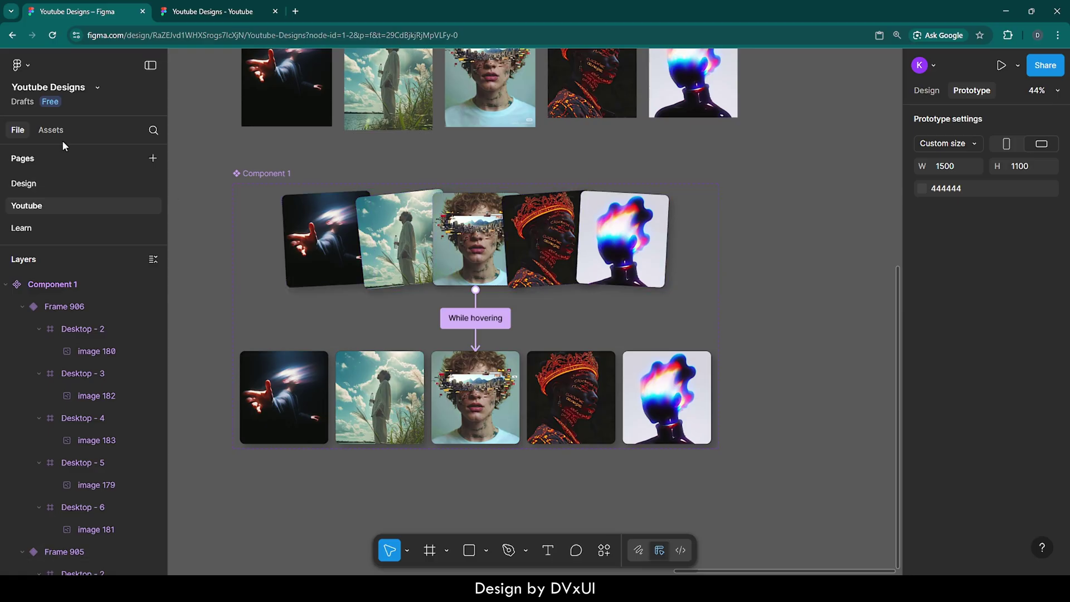
# Insert an instance of Component 1 from this file's assets and place it on the empty canvas beside the component set.
pyautogui.click(51, 130)
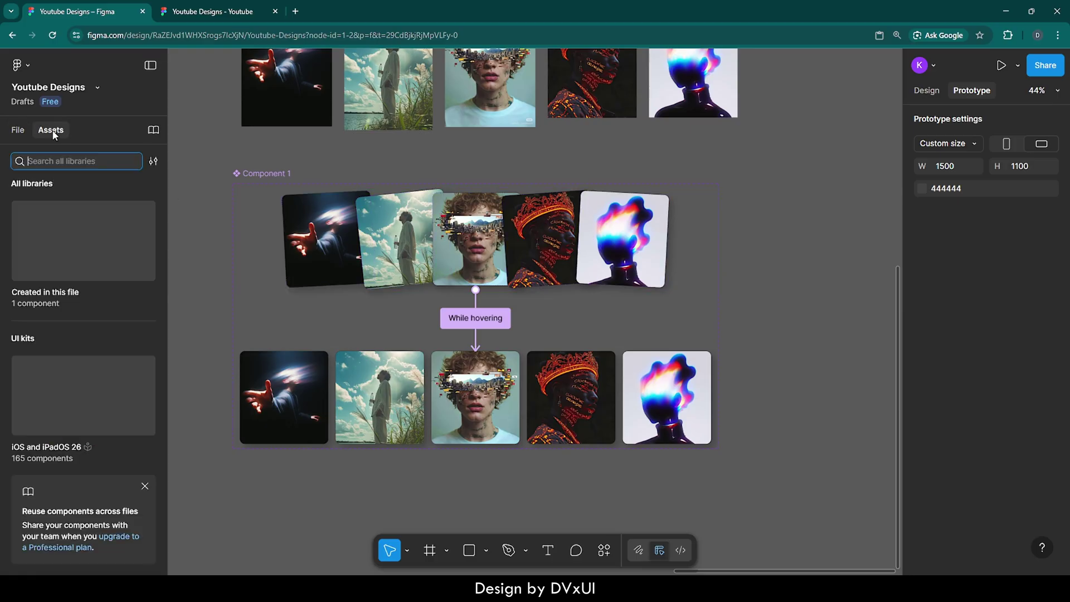
pyautogui.click(38, 255)
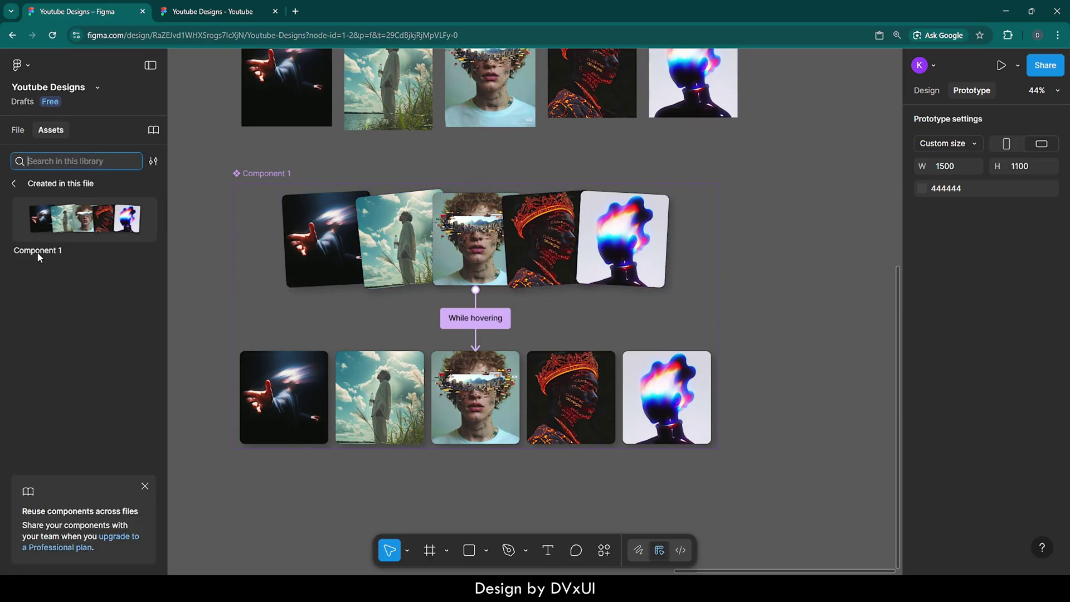
pyautogui.click(85, 222)
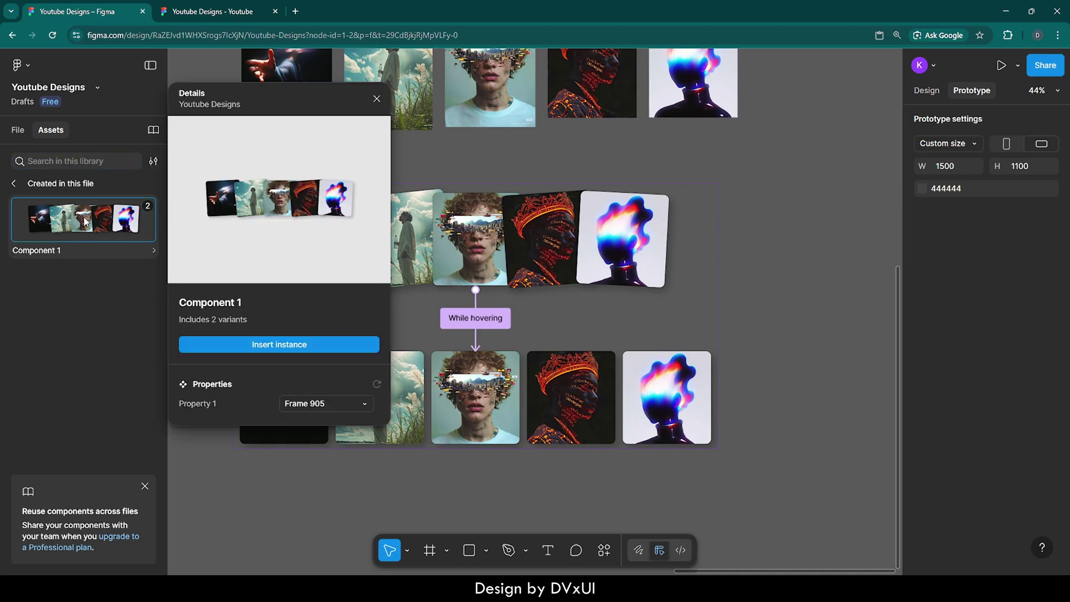
pyautogui.click(270, 350)
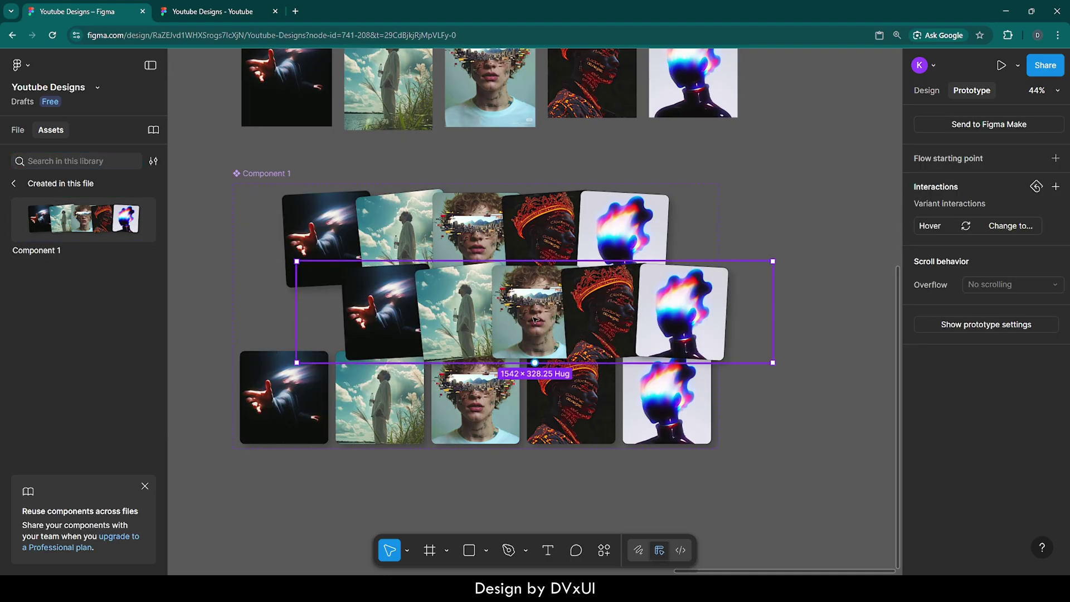
pyautogui.moveTo(534, 319); pyautogui.dragTo(659, 294)
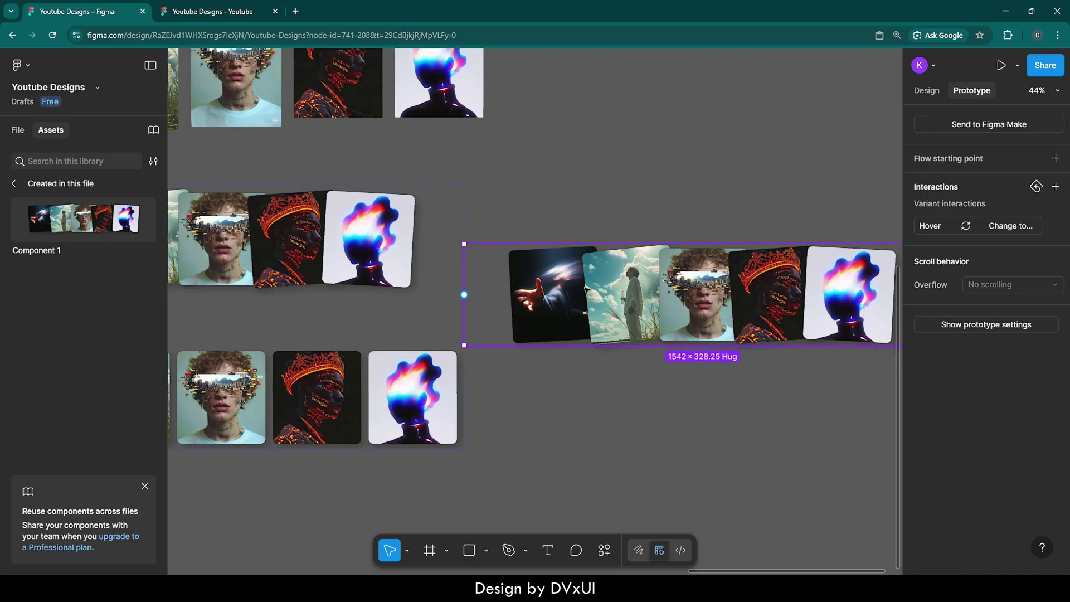
pyautogui.moveTo(586, 289); pyautogui.dragTo(620, 289)
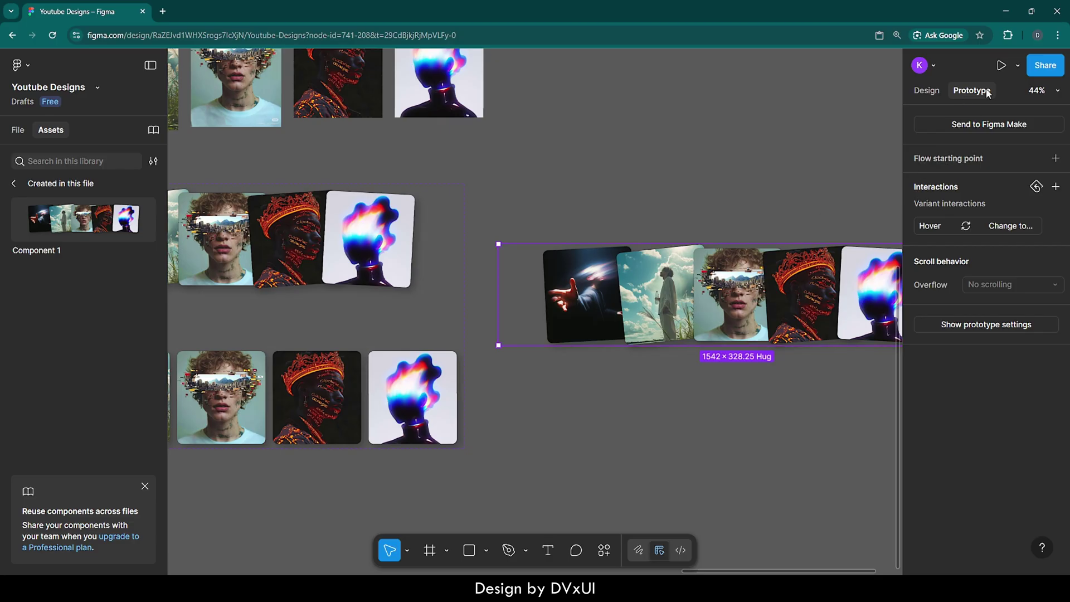
# Add a flow starting point to the Component 1 instance and preview its hover animation.
pyautogui.click(966, 162)
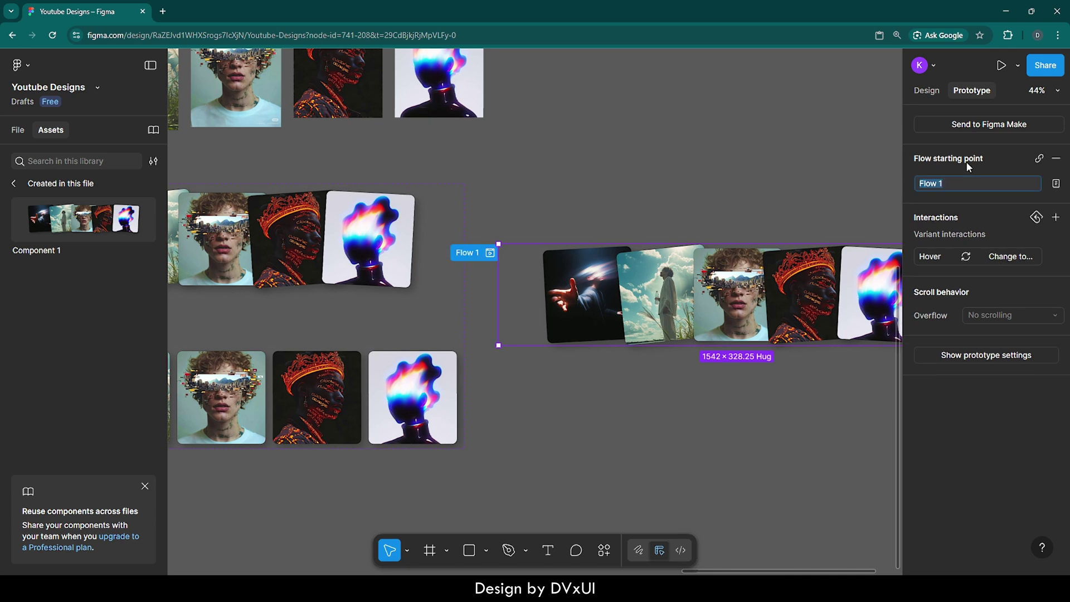
pyautogui.click(827, 176)
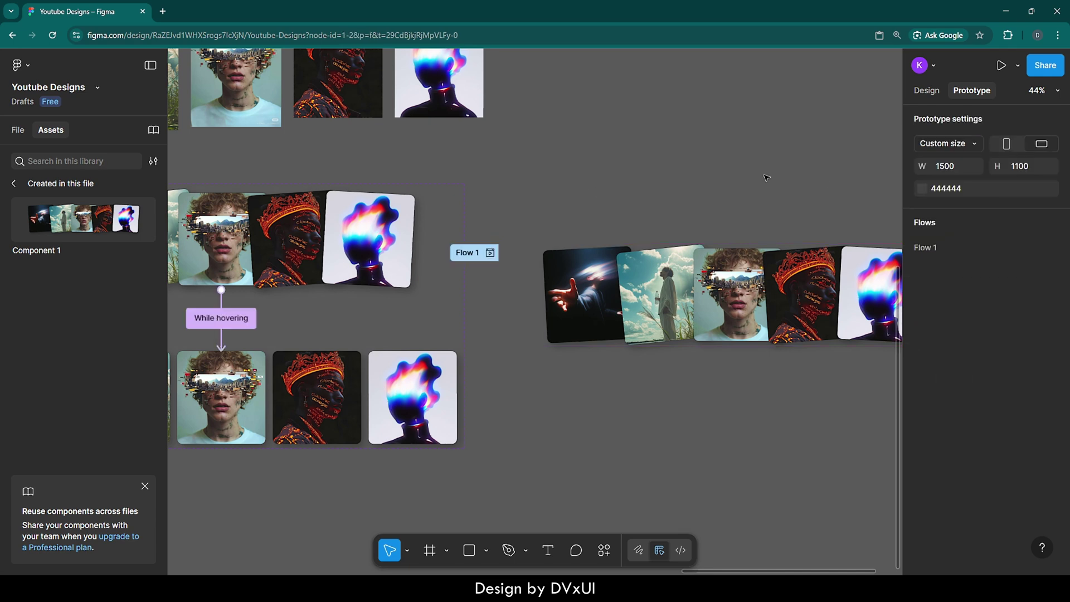
pyautogui.click(491, 253)
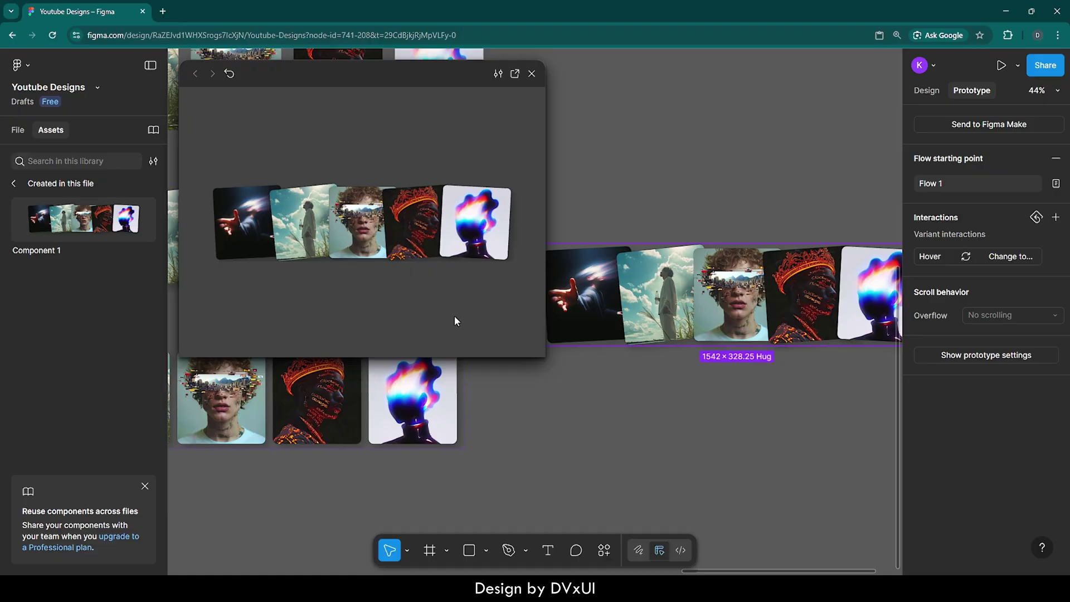
pyautogui.moveTo(429, 234)
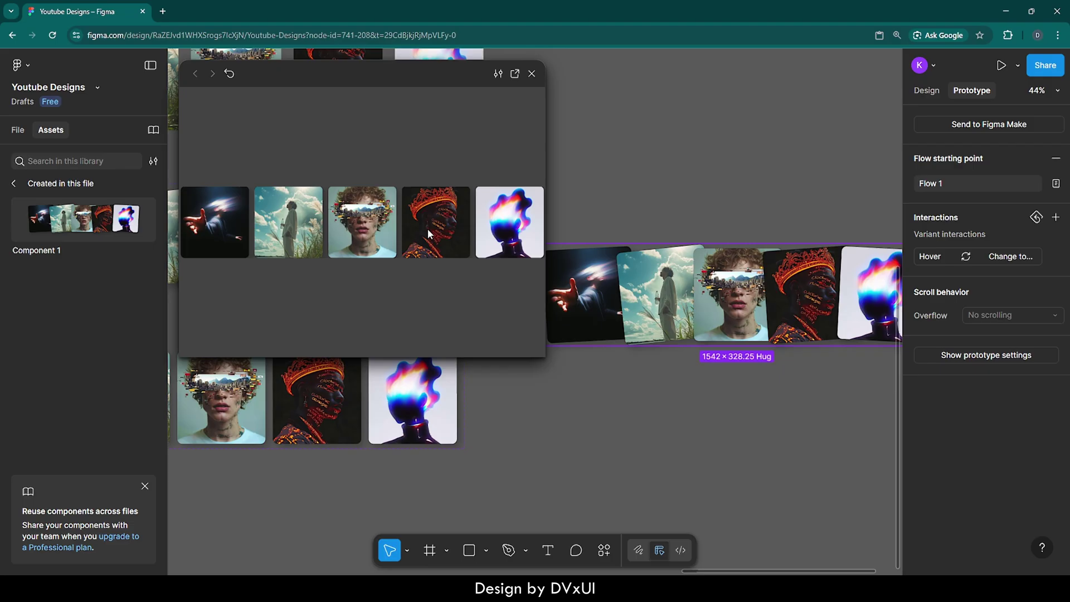
pyautogui.click(532, 74)
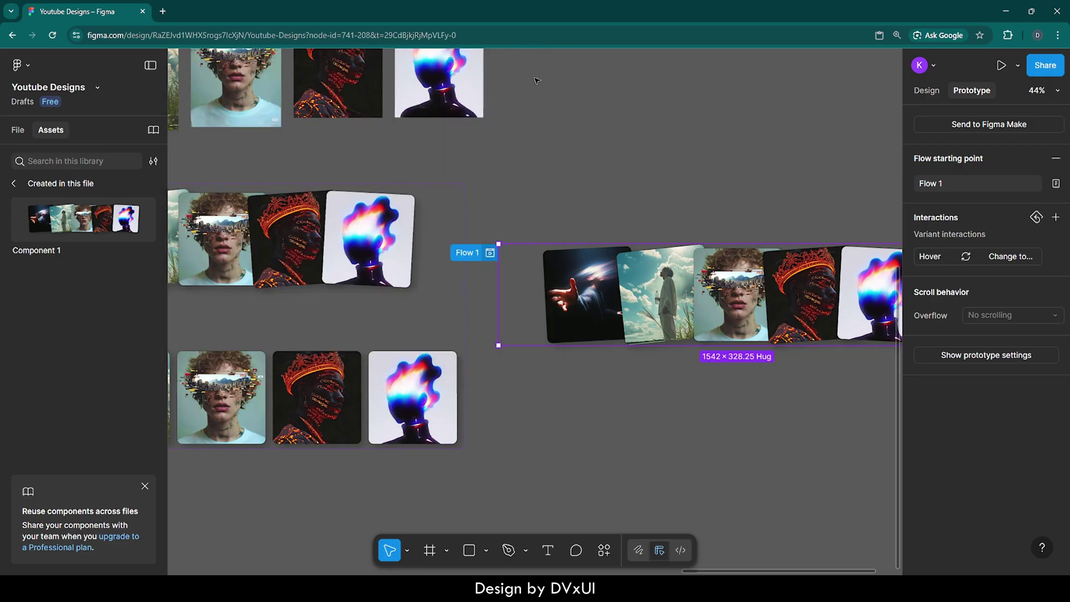
# Remove the Flow 1 starting point from the Component 1 instance and select the instance.
pyautogui.click(609, 187)
pyautogui.scroll(-5, 608, 187)
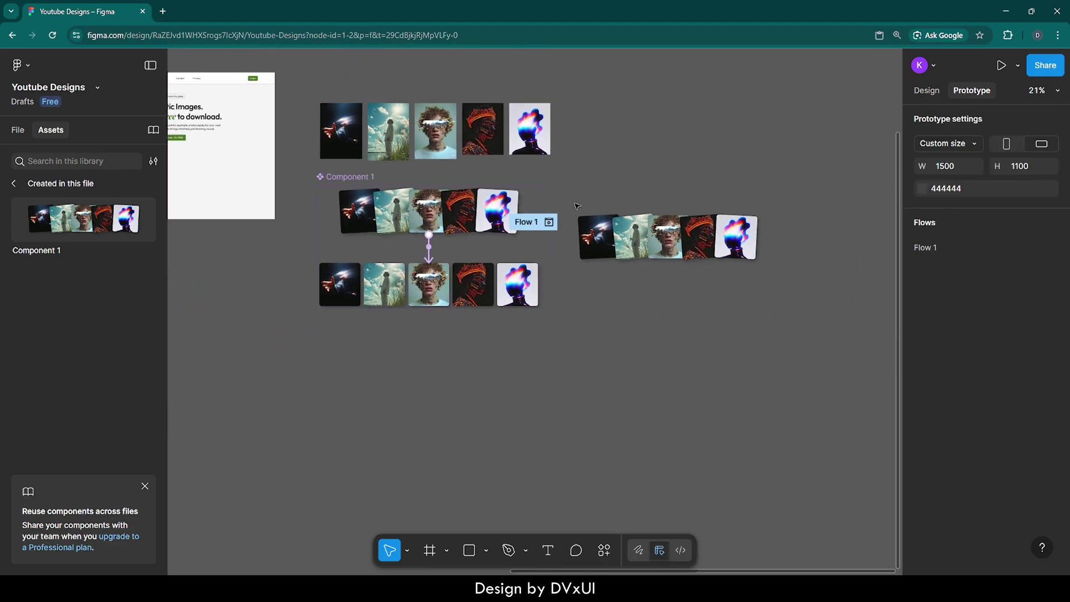
pyautogui.moveTo(528, 222); pyautogui.dragTo(643, 132)
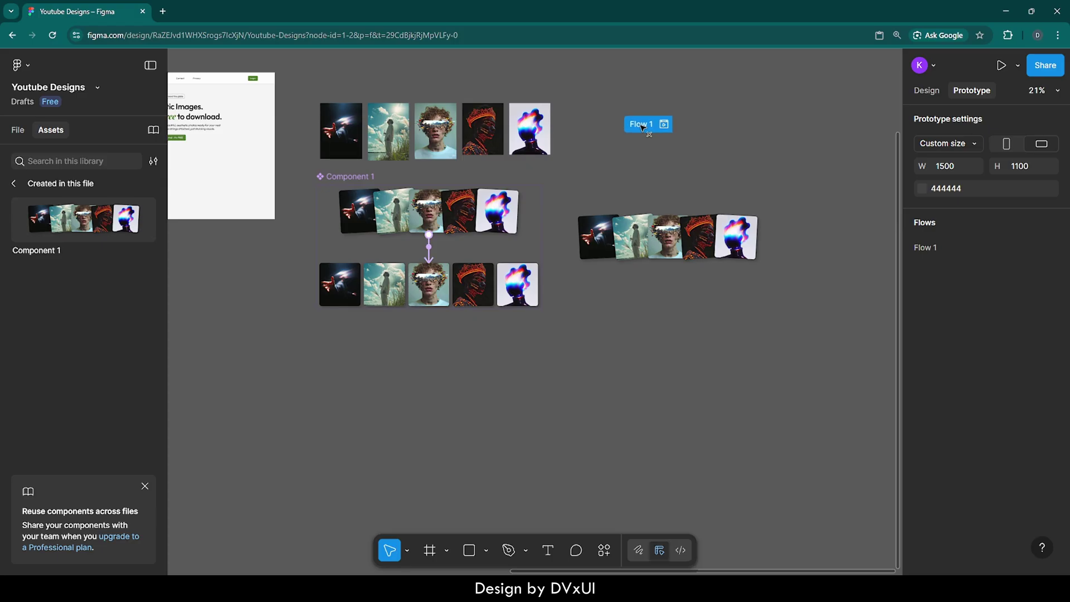
pyautogui.click(593, 223)
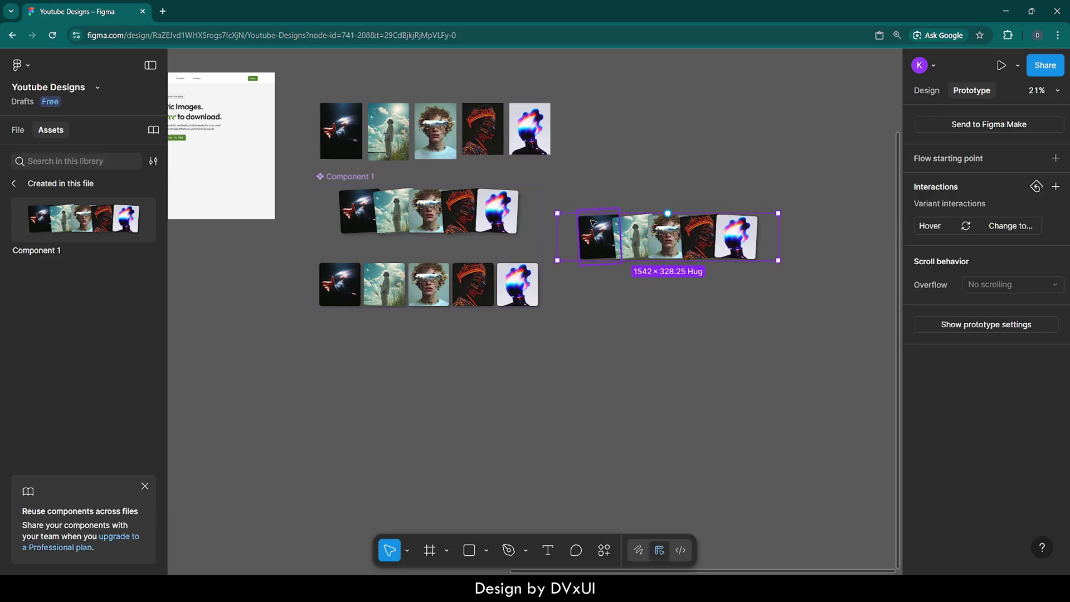
# Move the Component 1 instance from the empty canvas into the Desktop - 1 frame.
pyautogui.press('Delete')
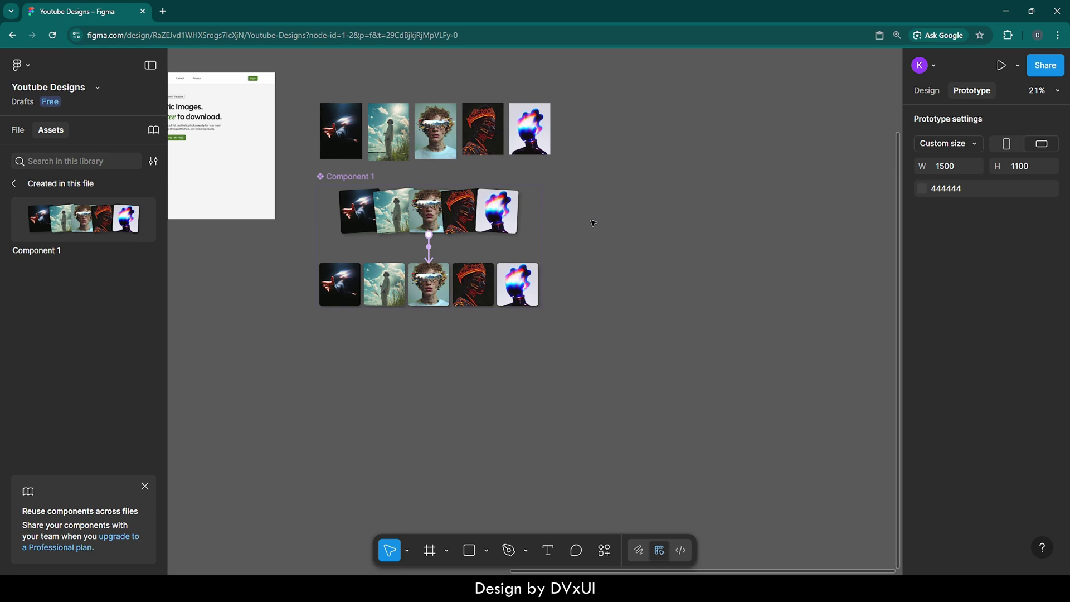
pyautogui.hscroll(-6, 594, 222)
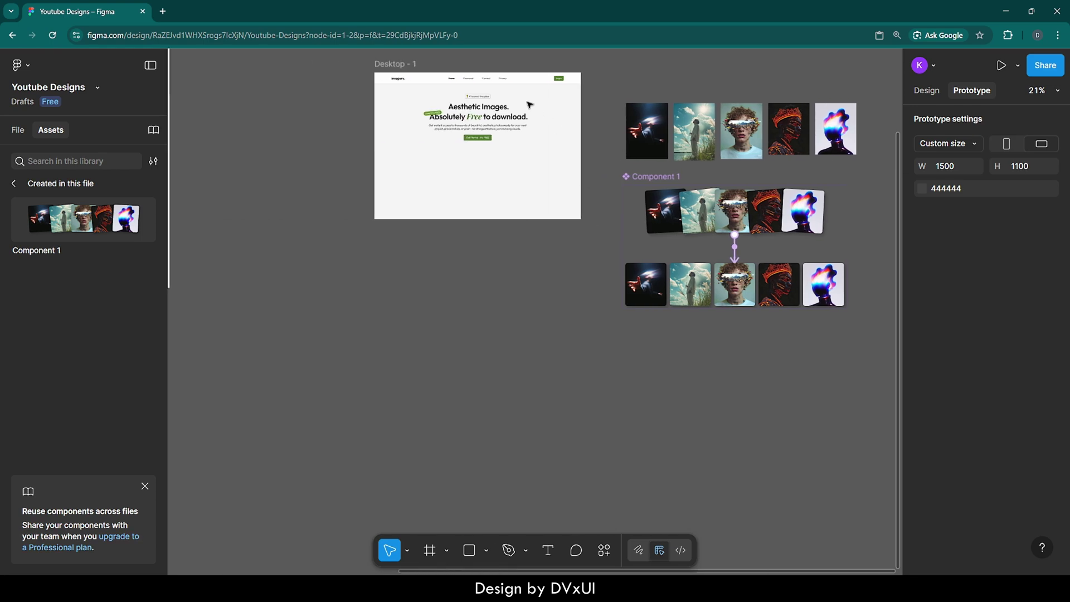
pyautogui.click(411, 65)
pyautogui.hotkey('ctrl', 'v')
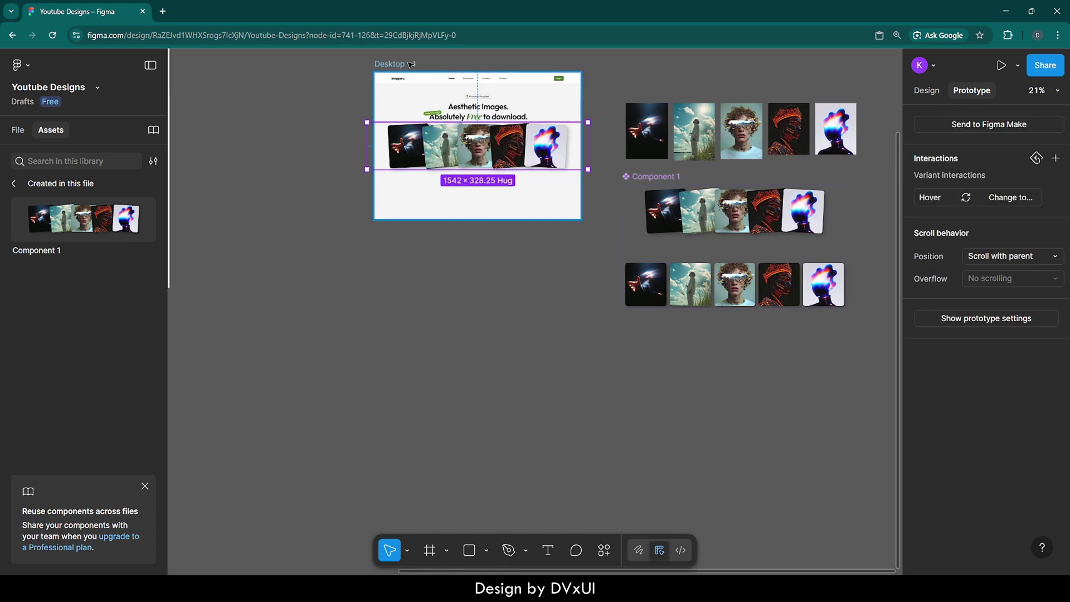
# Move the card row down below the "Get Started - It's FREE" button, leaving a spacing of 56 between them.
pyautogui.scroll(5, 458, 89)
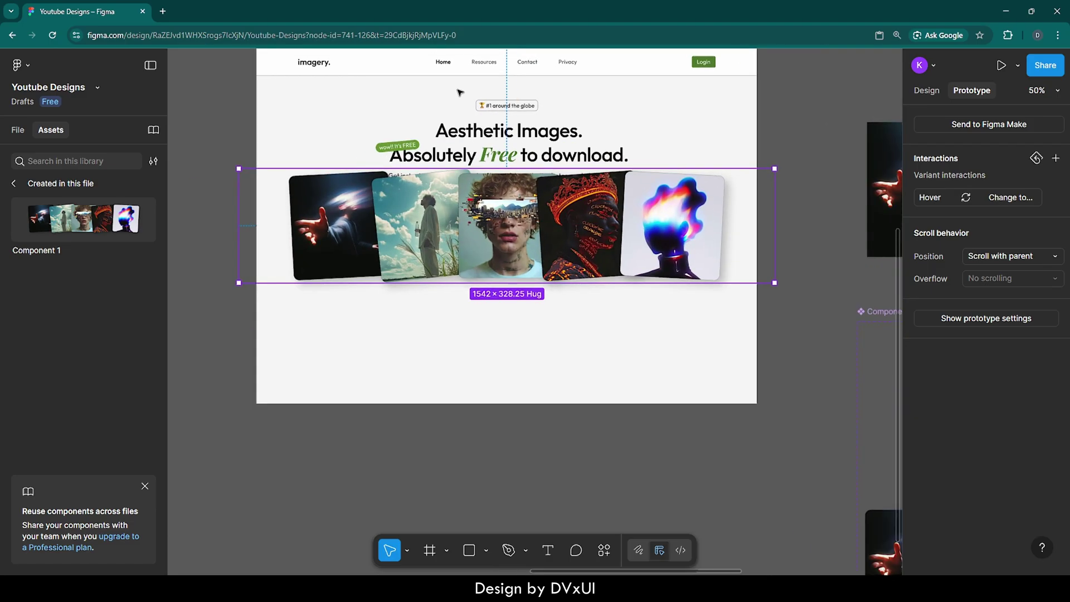
pyautogui.hscroll(2, 571, 134)
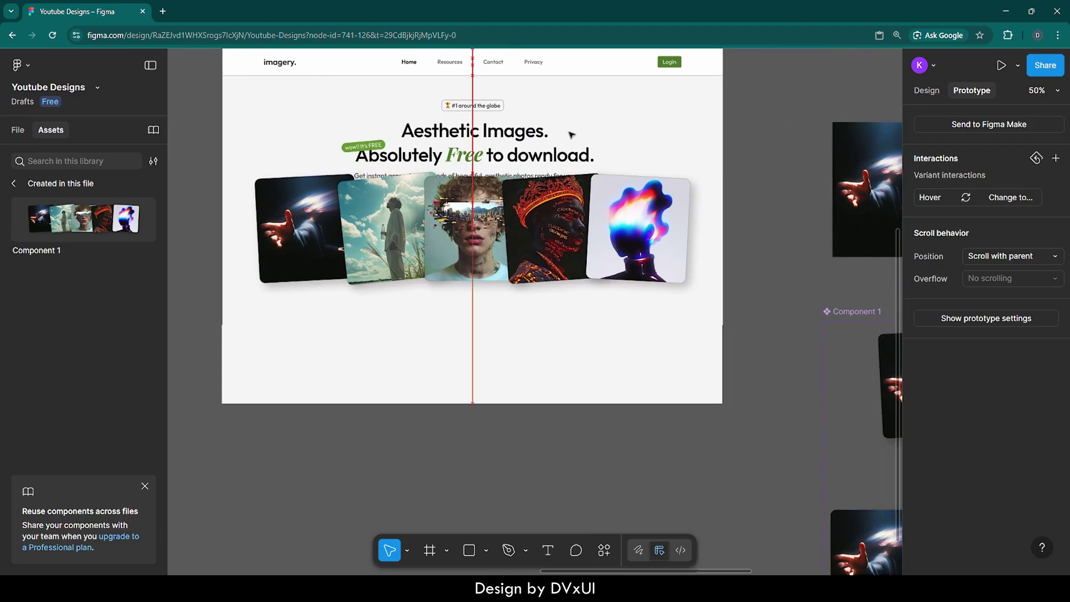
pyautogui.press('Down')
pyautogui.hotkey('shift', 'Down')
pyautogui.hotkey('shift', 'Down')
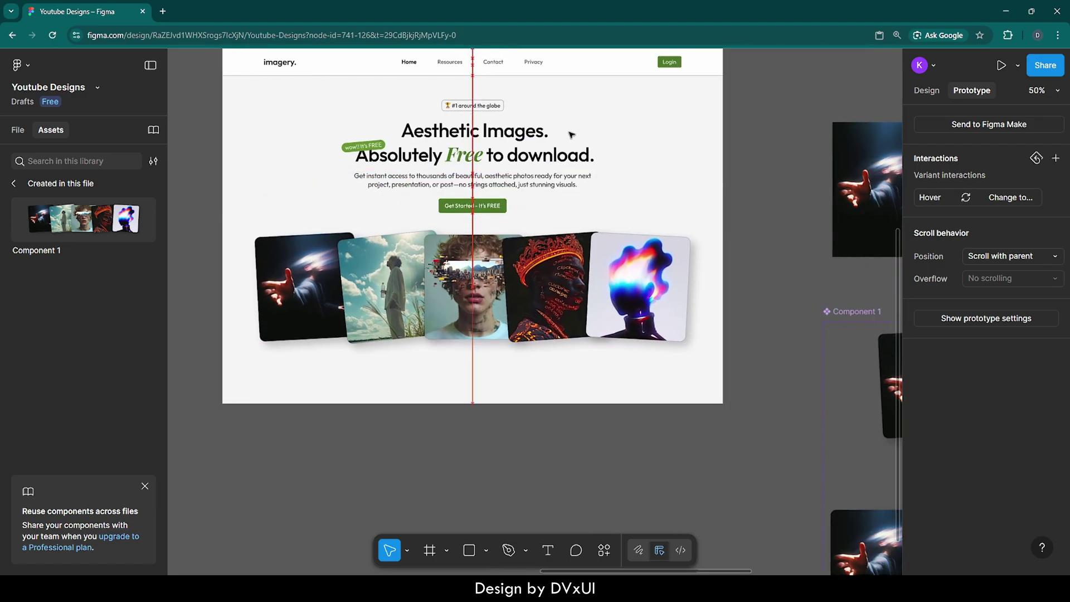
pyautogui.keyDown('shift'); pyautogui.click(472, 208); pyautogui.keyUp('shift')
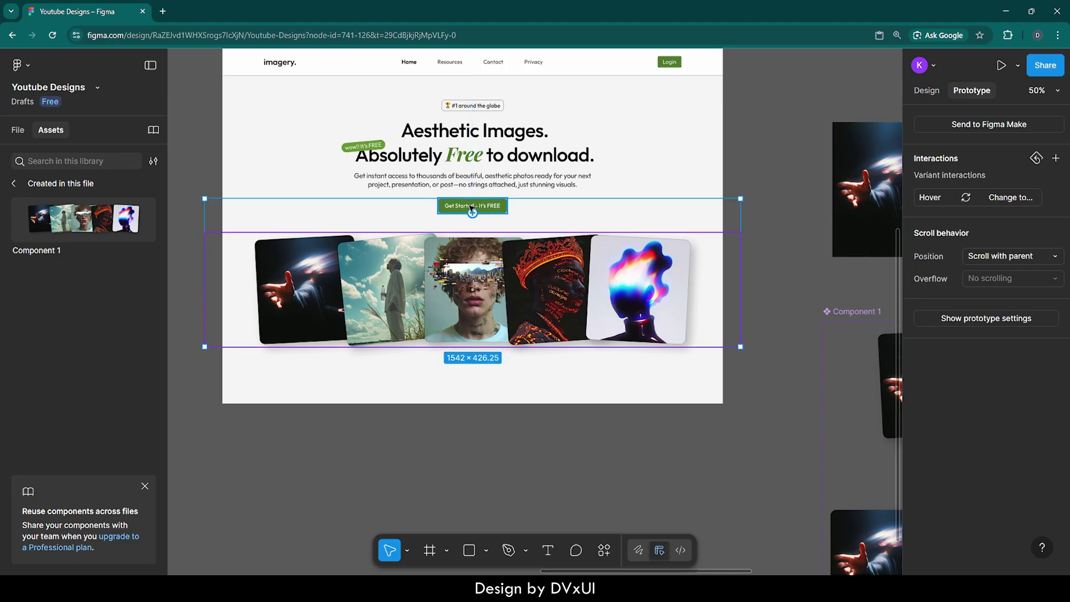
pyautogui.click(934, 94)
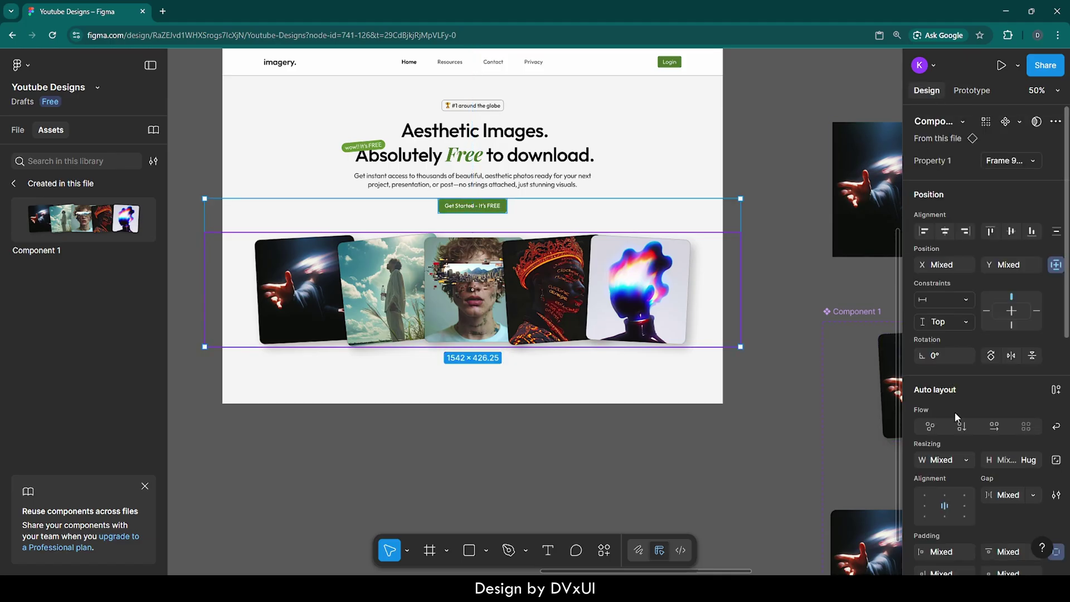
pyautogui.scroll(-4, 931, 471)
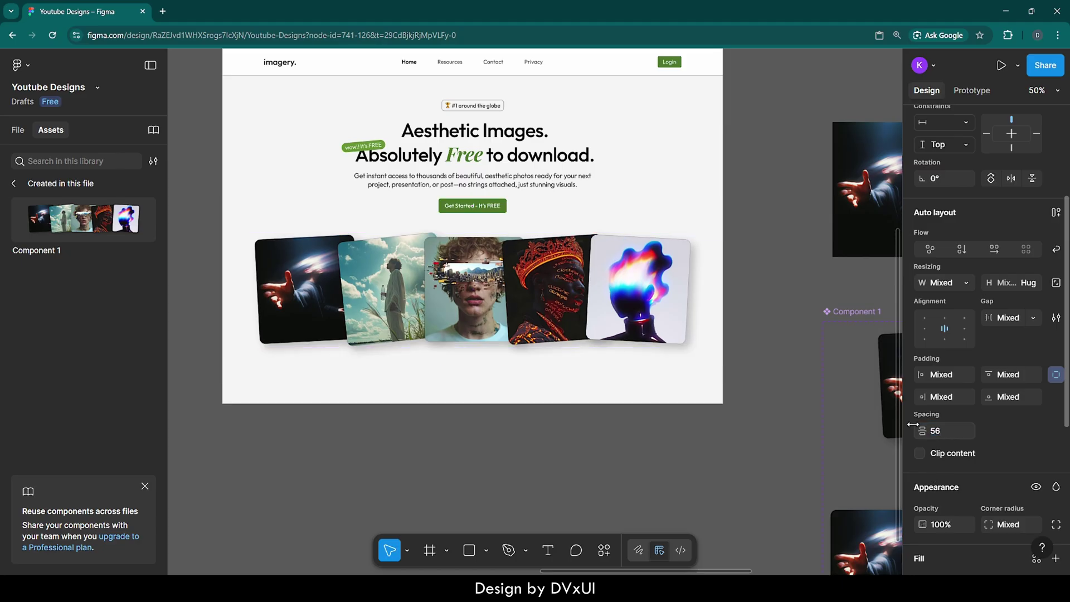
pyautogui.click(764, 374)
# Add a centred, 697 px wide Lorem ipsum paragraph below the card row in Outfit Regular 14 with a 60% black fill.
pyautogui.scroll(1, 764, 375)
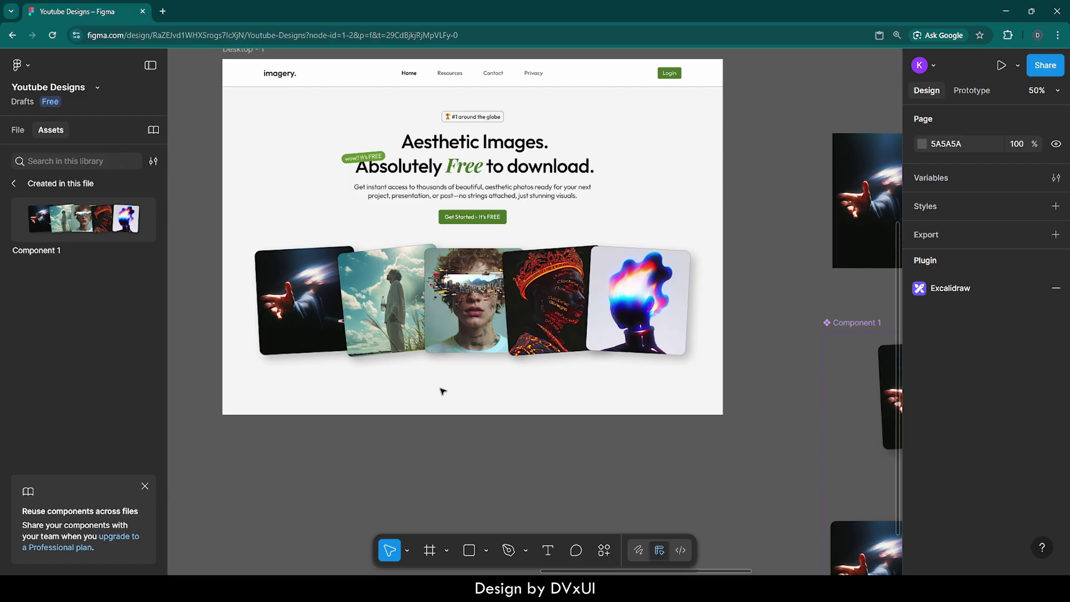
pyautogui.click(252, 54)
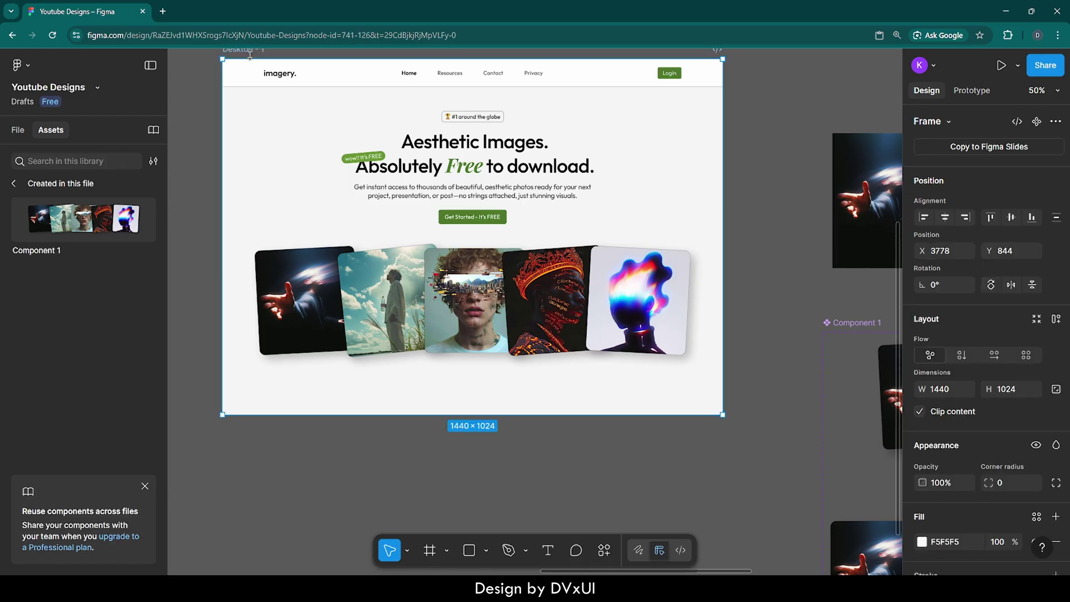
pyautogui.write('Lorem ipsum dolor sit amet, consectetur adipiscing elit, sed do eiusmod tempor incididunt ut labore et dolore magna aliqua. Ut enim ad minim veniam, quis nostrud exercitation ullamco laboris nisi ut aliquip ex ea commodo consequat. Duis aute irure dolor in reprehenderit in voluptate velit esse cillum dolore eu fugiat nulla pariatur.')
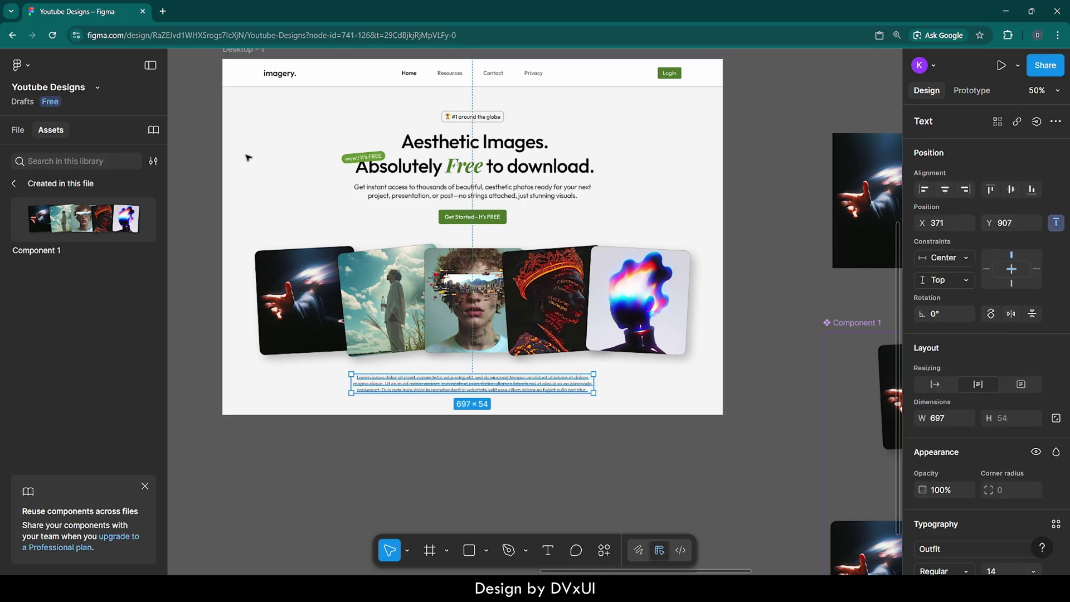
pyautogui.hscroll(-3, 246, 158)
pyautogui.scroll(1, 246, 158)
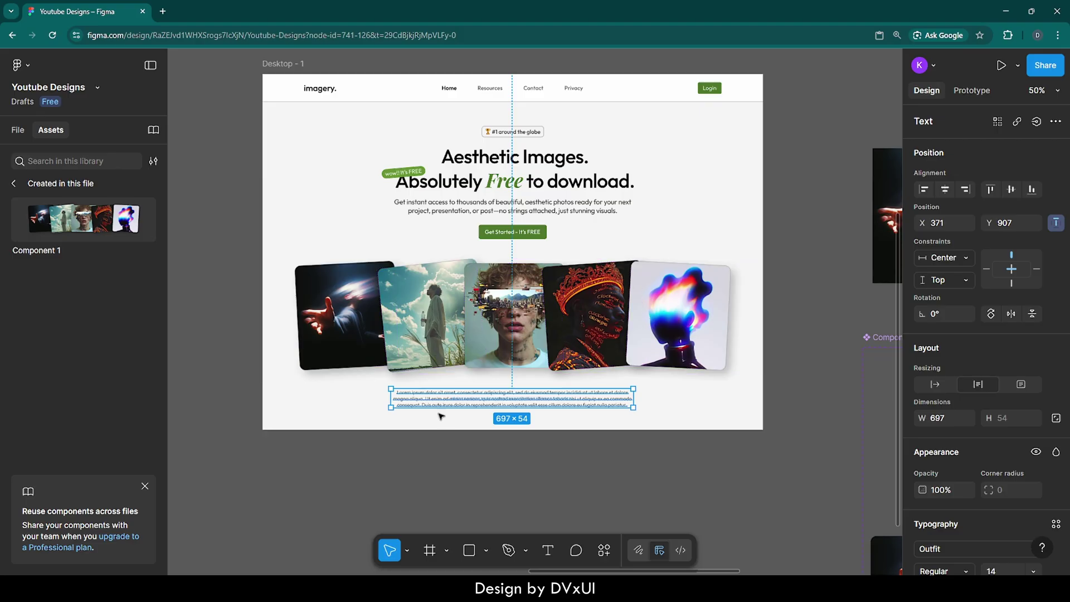
pyautogui.scroll(5, 439, 405)
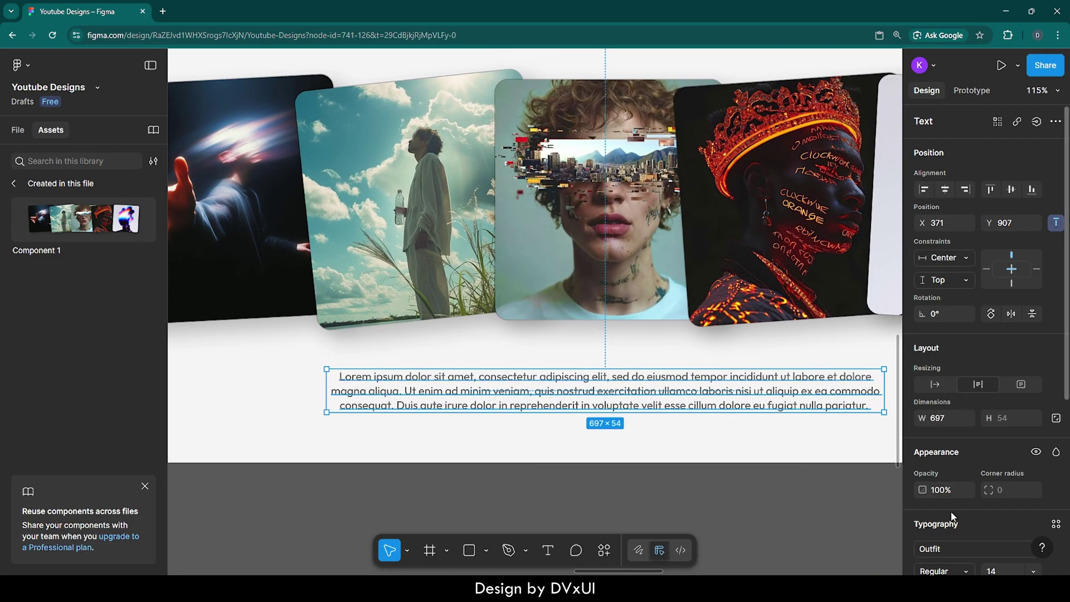
pyautogui.scroll(-5, 955, 514)
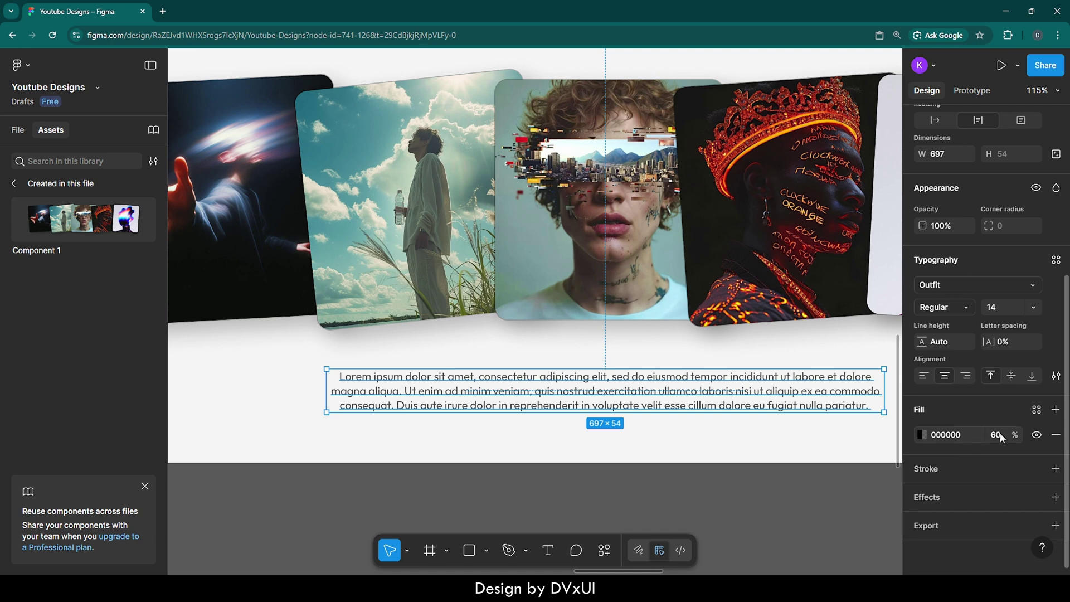
pyautogui.click(566, 467)
# Move the Desktop - 1 frame to the empty canvas area above the row of loose images, at X 5559, Y -913.
pyautogui.scroll(-5, 564, 465)
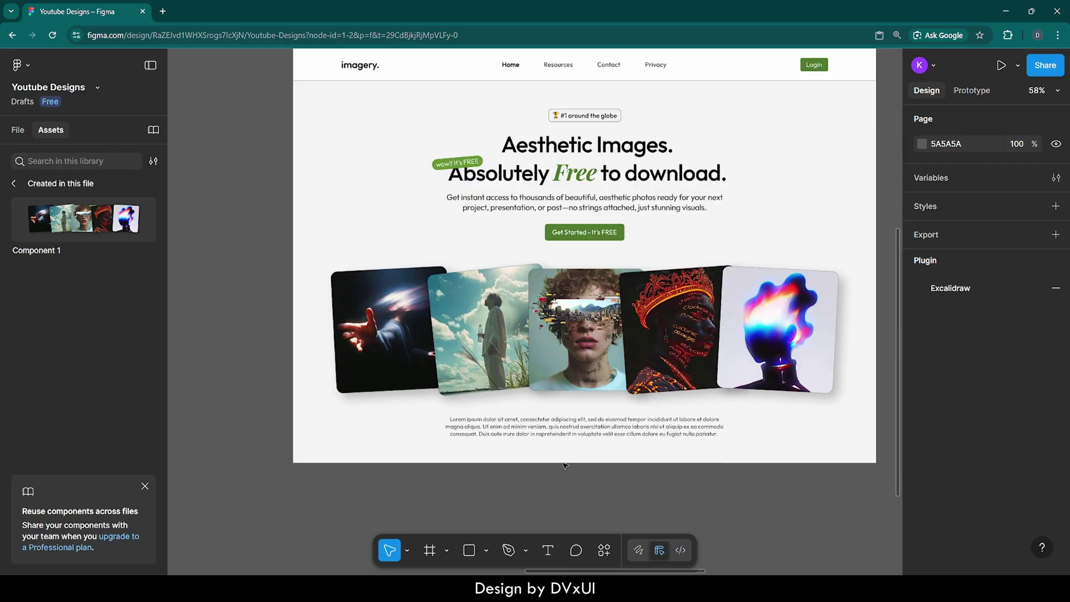
pyautogui.scroll(-2, 565, 466)
pyautogui.hscroll(3, 565, 465)
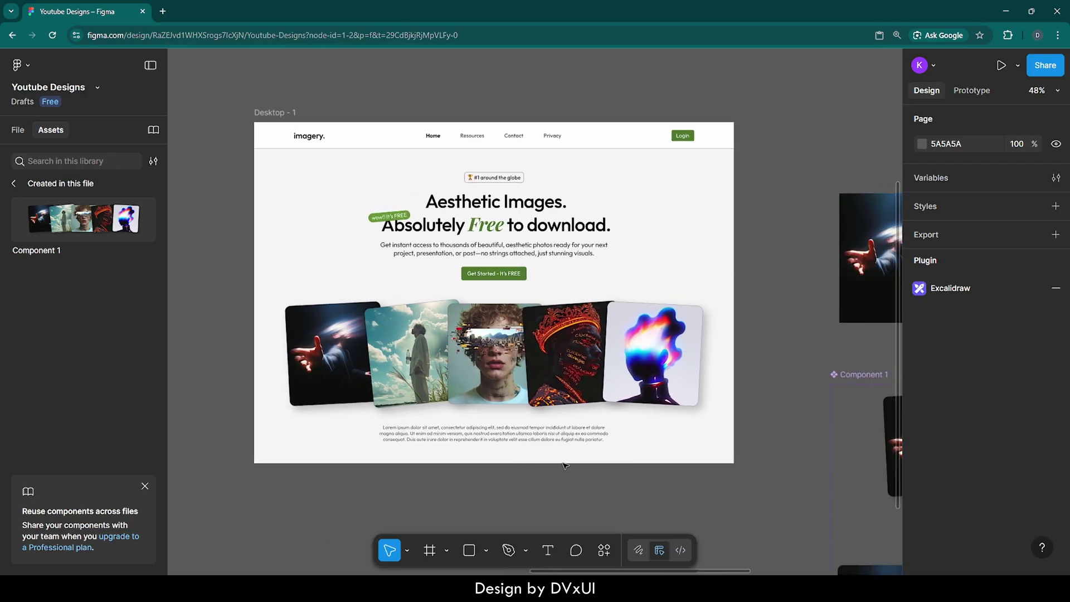
pyautogui.scroll(-5, 565, 466)
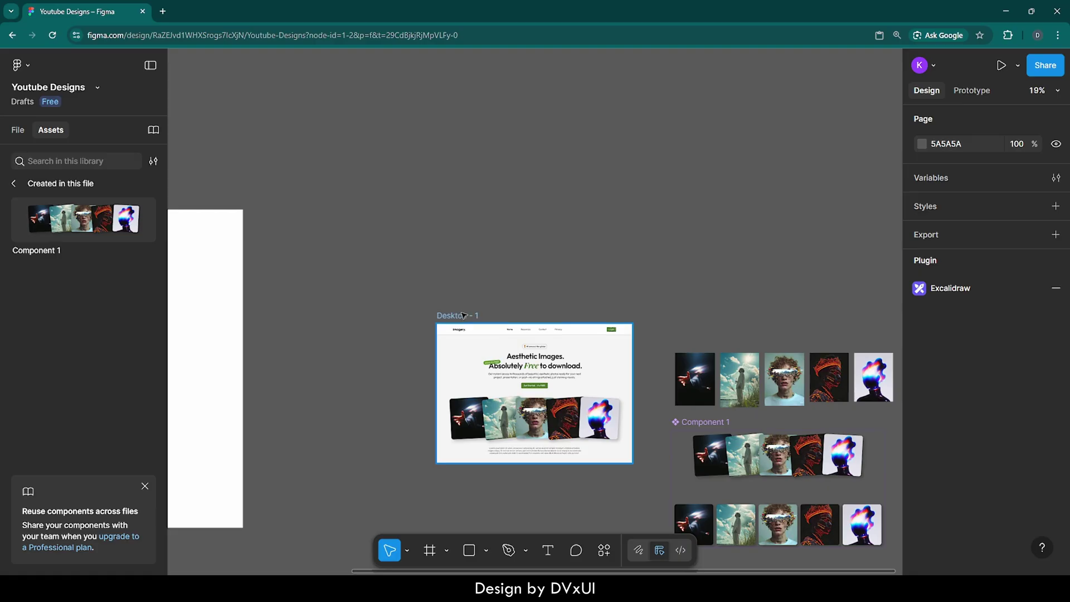
pyautogui.moveTo(464, 315); pyautogui.dragTo(705, 86)
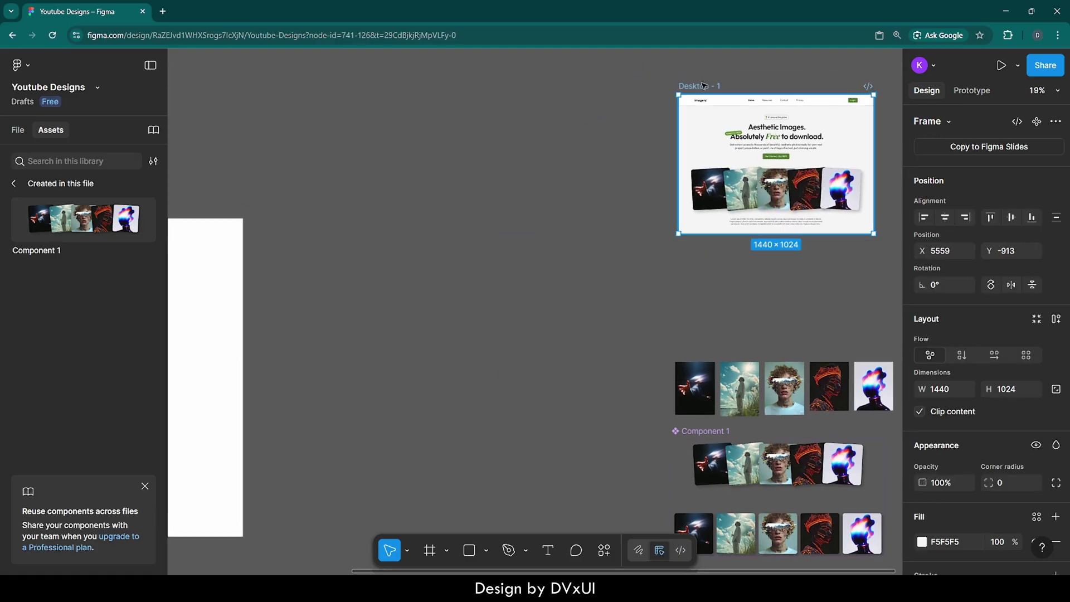
pyautogui.scroll(2, 704, 85)
pyautogui.hscroll(6, 704, 86)
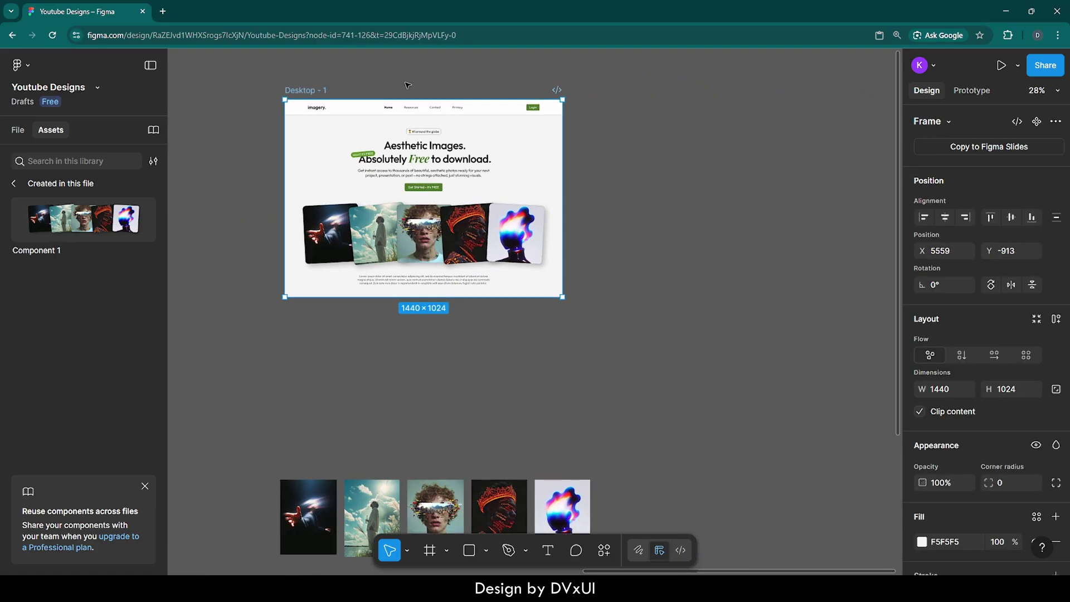
# Duplicate the Desktop - 1 frame and place the copy beside the original at about X 7317, Y -913.
pyautogui.hotkey('ctrl', 'd')
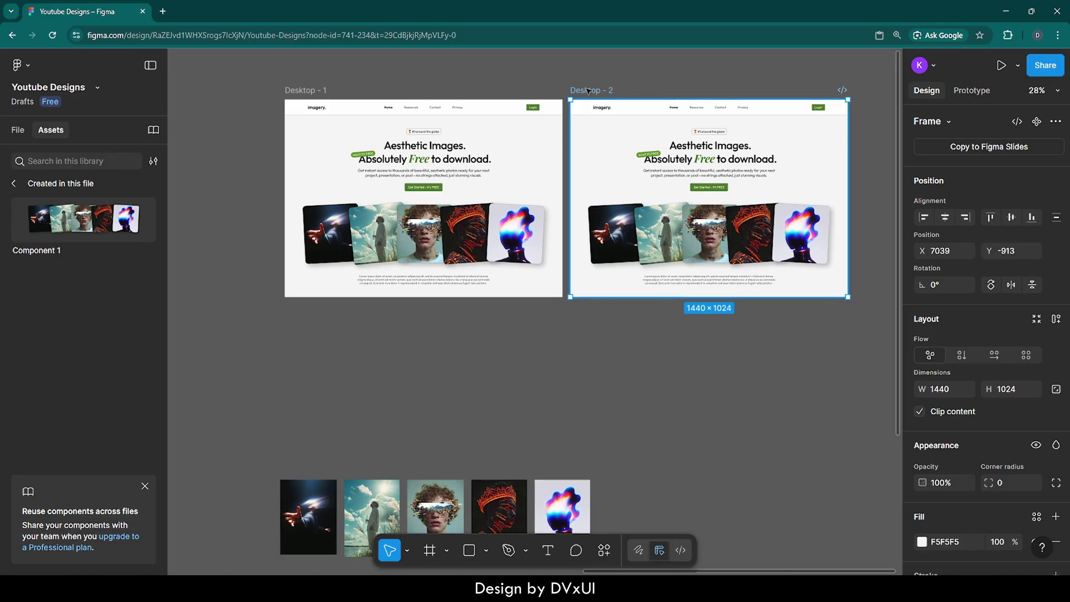
pyautogui.moveTo(607, 90); pyautogui.dragTo(642, 88)
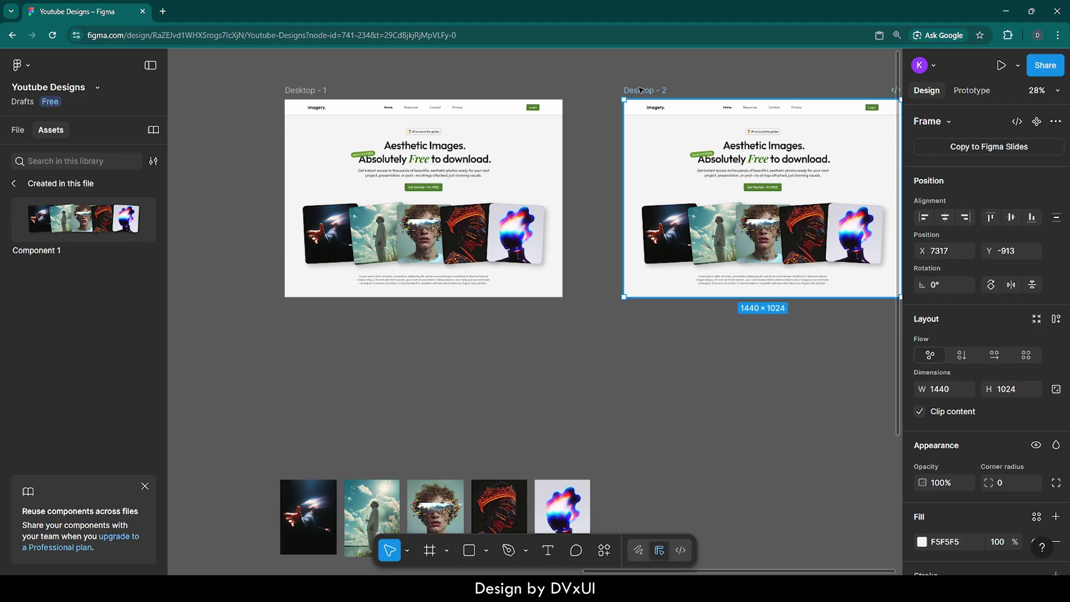
pyautogui.moveTo(640, 89); pyautogui.dragTo(641, 89)
pyautogui.click(629, 76)
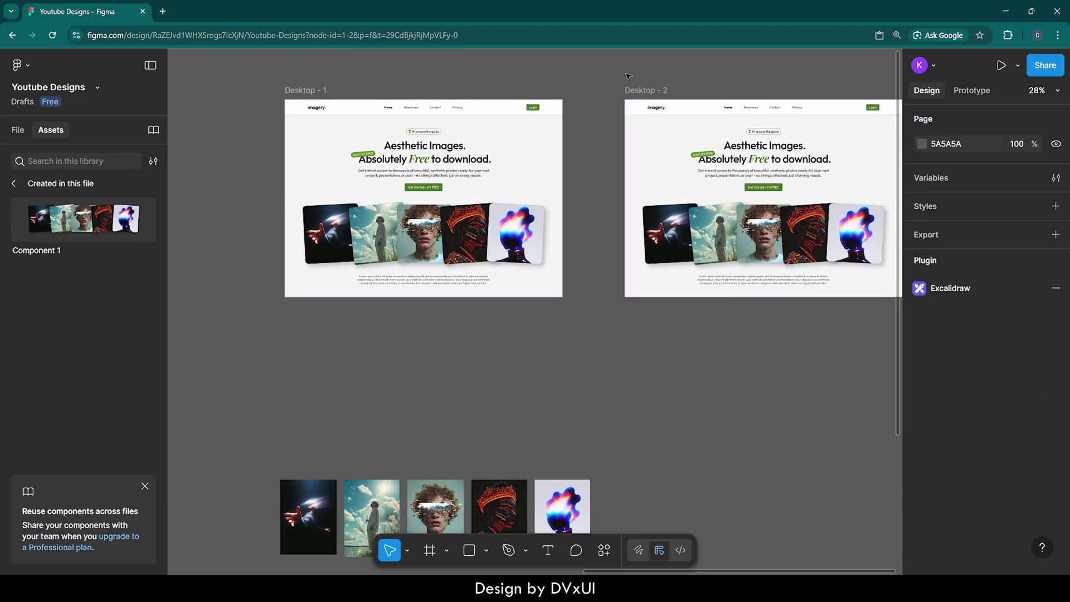
# Move the card row and the Lorem ipsum paragraph in Desktop - 1 straight down past the frame's bottom edge.
pyautogui.scroll(5, 291, 87)
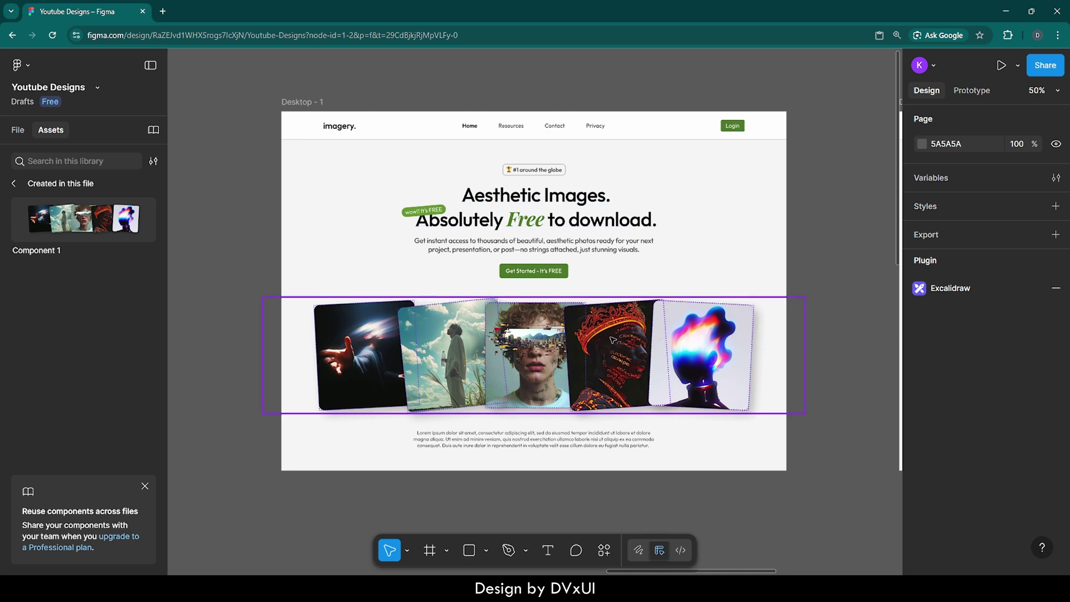
pyautogui.click(528, 355)
pyautogui.keyDown('shift'); pyautogui.click(539, 440); pyautogui.keyUp('shift')
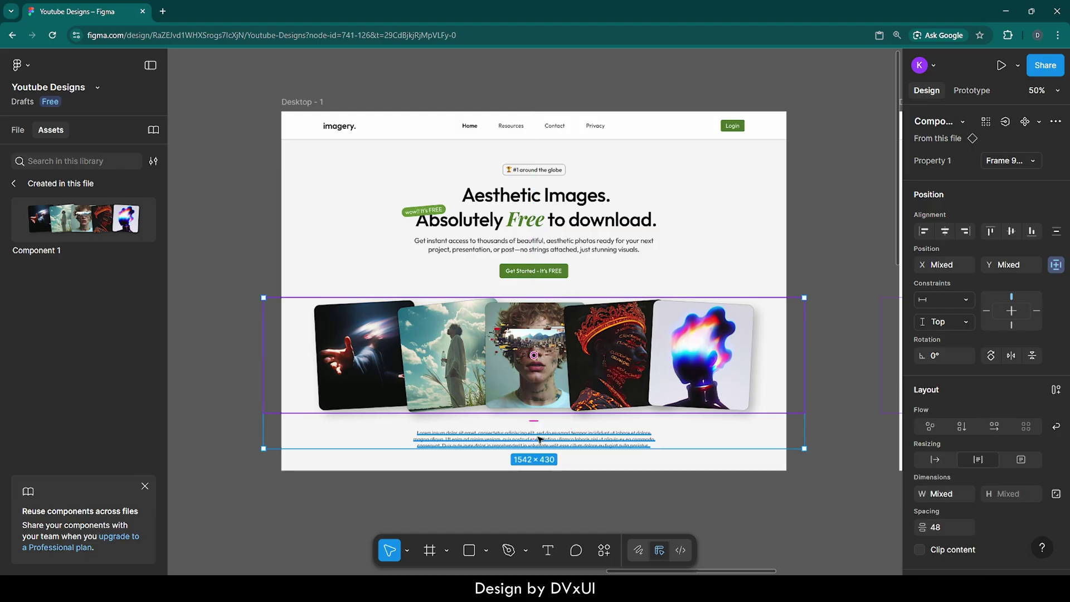
pyautogui.hotkey('shift', 'Down')
pyautogui.hotkey('shift', 'Down')
pyautogui.hotkey('shift', 'Down')
pyautogui.hotkey('shift', 'Down')
pyautogui.hotkey('shift', 'Down')
pyautogui.hotkey('shift', 'Down')
pyautogui.hotkey('shift', 'Down')
pyautogui.hotkey('shift', 'Down')
pyautogui.hotkey('shift', 'Down')
pyautogui.hotkey('shift', 'Down')
pyautogui.hotkey('shift', 'Down')
pyautogui.hotkey('shift', 'Down')
pyautogui.hotkey('shift', 'Down')
pyautogui.hotkey('shift', 'Down')
pyautogui.hotkey('shift', 'Down')
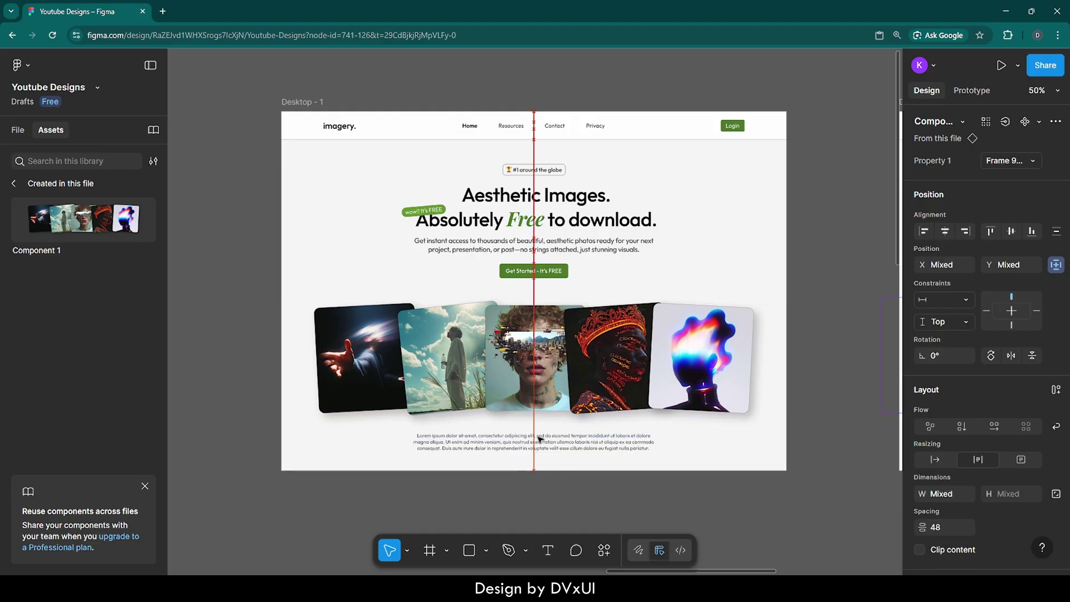
pyautogui.hotkey('shift', 'Down')
pyautogui.hotkey('shift', 'Down')
pyautogui.hotkey('shift', 'Down')
pyautogui.hotkey('shift', 'Down')
pyautogui.hotkey('shift', 'Down')
pyautogui.hotkey('shift', 'Down')
pyautogui.hotkey('shift', 'Down')
pyautogui.hotkey('shift', 'Down')
pyautogui.hotkey('shift', 'Down')
pyautogui.hotkey('shift', 'Down')
pyautogui.hotkey('shift', 'Down')
pyautogui.hotkey('shift', 'Down')
pyautogui.hotkey('shift', 'Down')
pyautogui.hotkey('shift', 'Down')
pyautogui.hotkey('shift', 'Down')
pyautogui.hotkey('shift', 'Down')
pyautogui.hotkey('shift', 'Down')
pyautogui.hotkey('shift', 'Down')
pyautogui.hotkey('shift', 'Down')
pyautogui.hotkey('shift', 'Down')
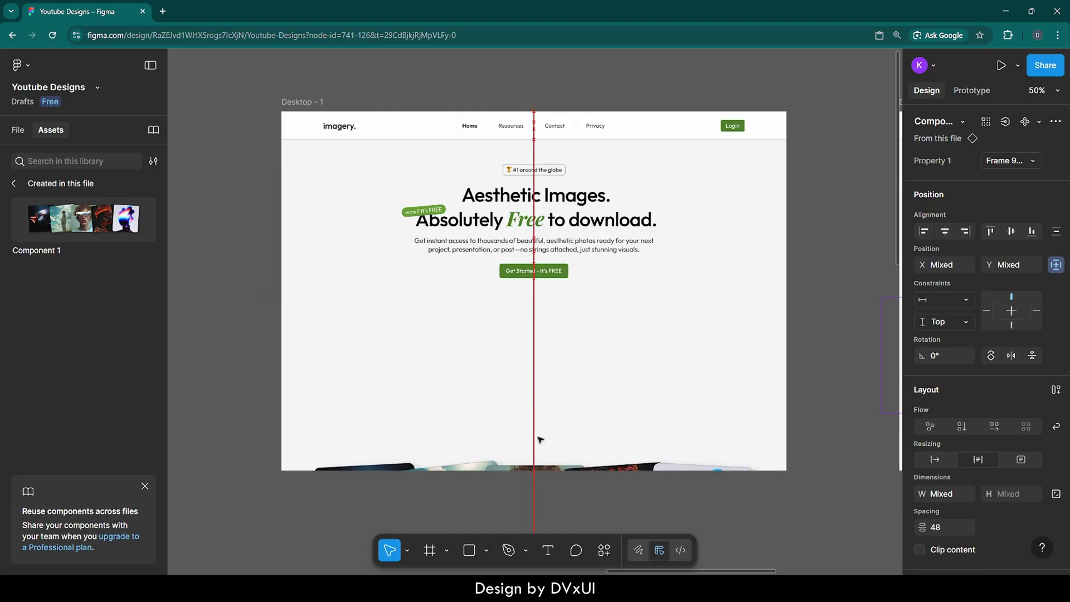
pyautogui.hotkey('shift', 'Down')
pyautogui.hotkey('shift', 'Down')
pyautogui.hotkey('shift', 'Down')
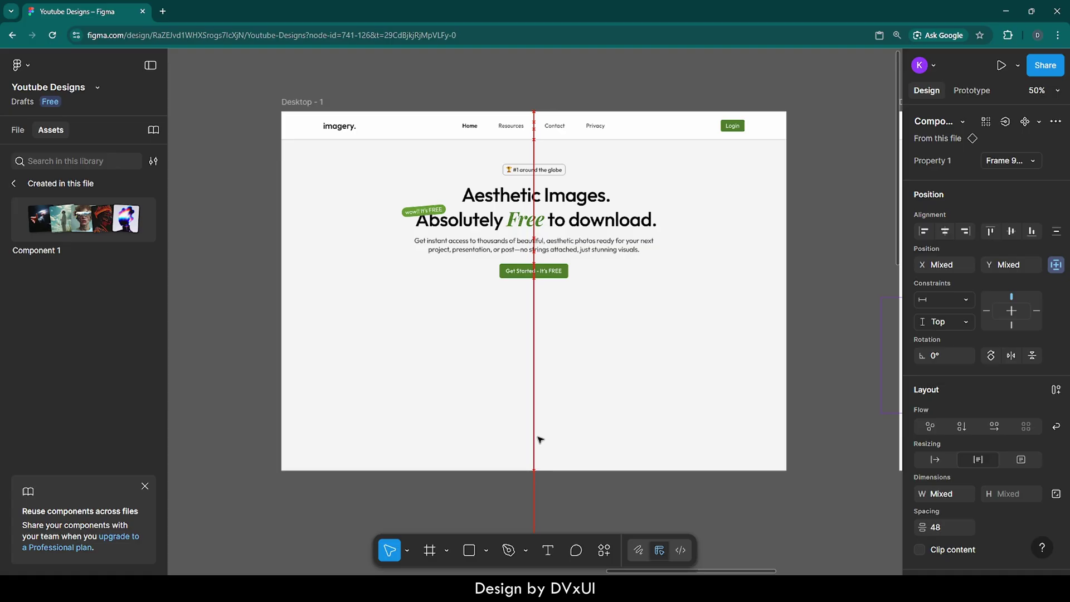
pyautogui.hotkey('shift', 'Down')
pyautogui.hotkey('shift', 'Down')
pyautogui.hotkey('shift', 'Down')
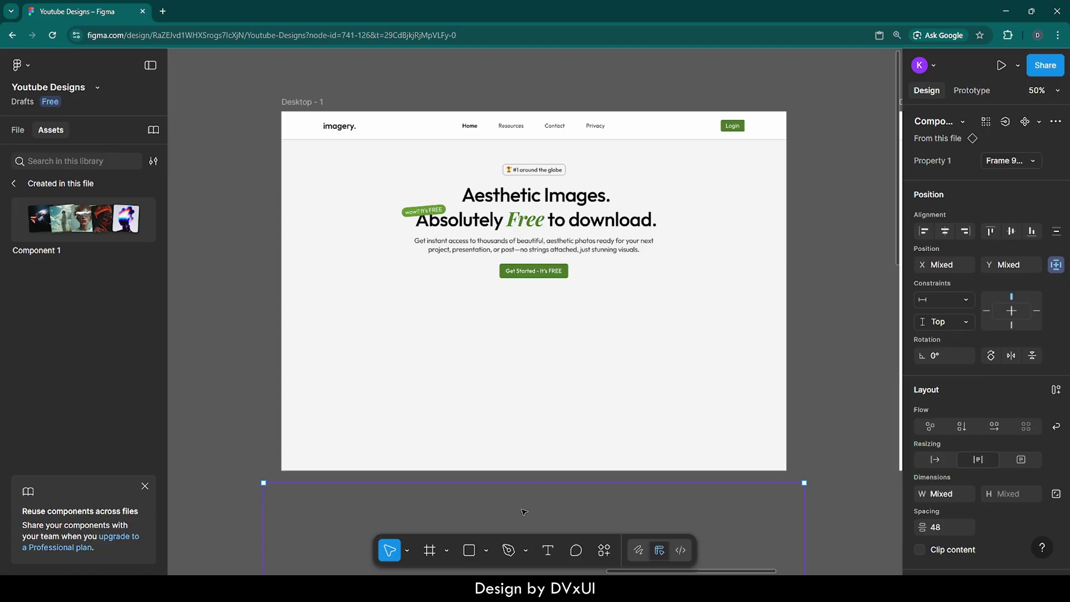
# Move the "#1 around the globe" badge in Desktop - 1 straight up past the frame's top edge to Y -42.
pyautogui.hscroll(1, 554, 506)
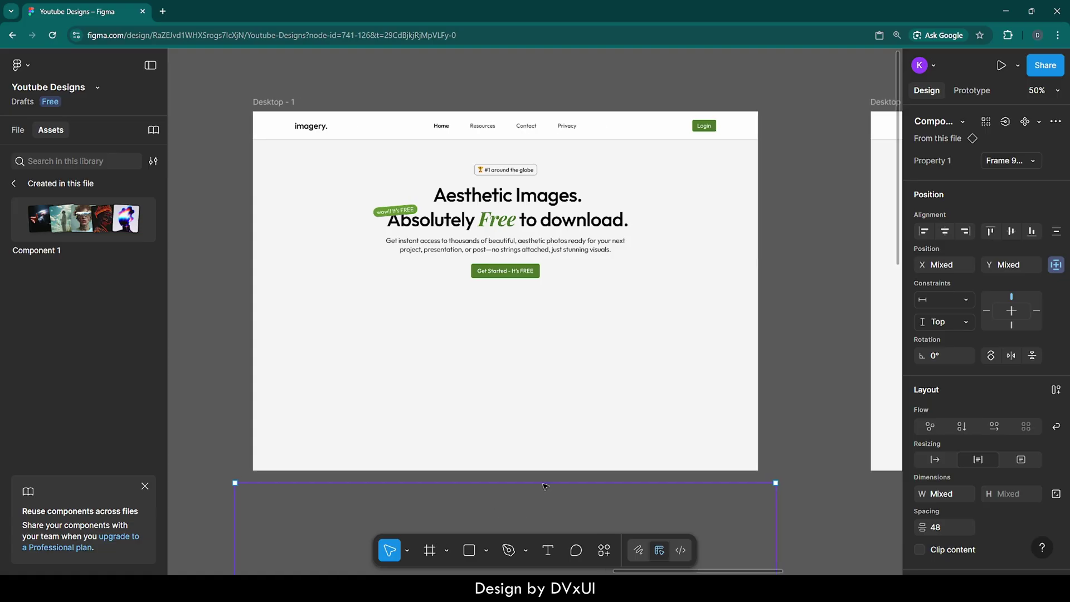
pyautogui.hscroll(8, 499, 387)
pyautogui.hscroll(1, 519, 395)
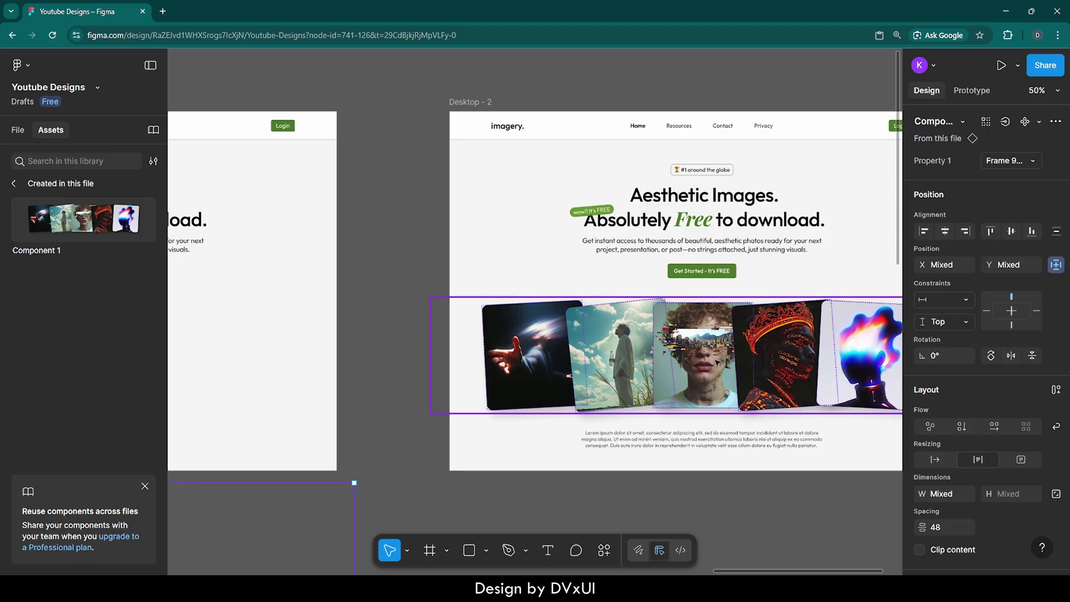
pyautogui.hscroll(-9, 552, 355)
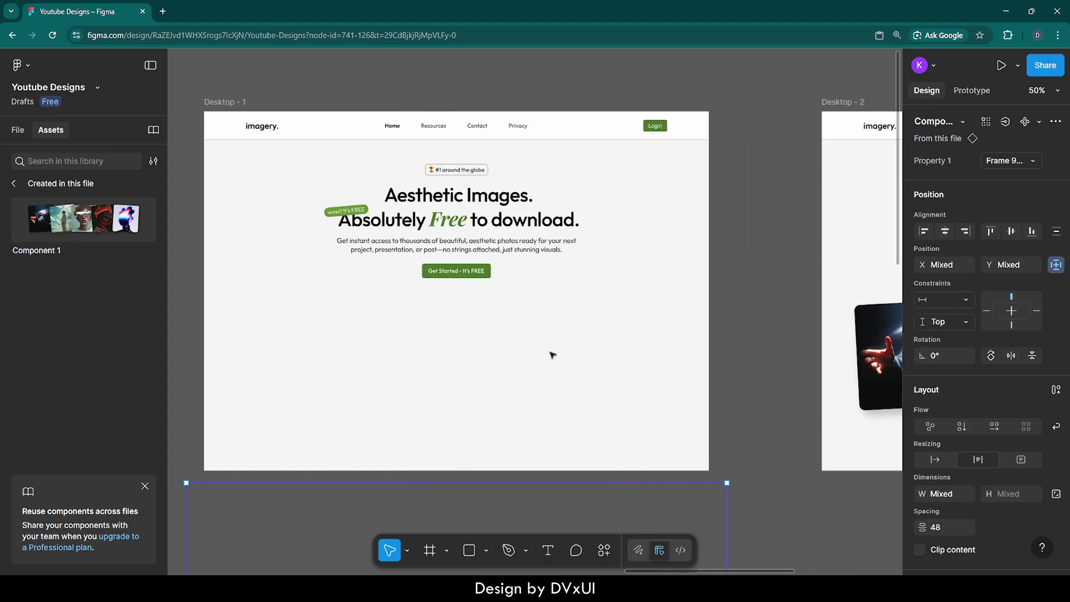
pyautogui.hscroll(-1, 552, 355)
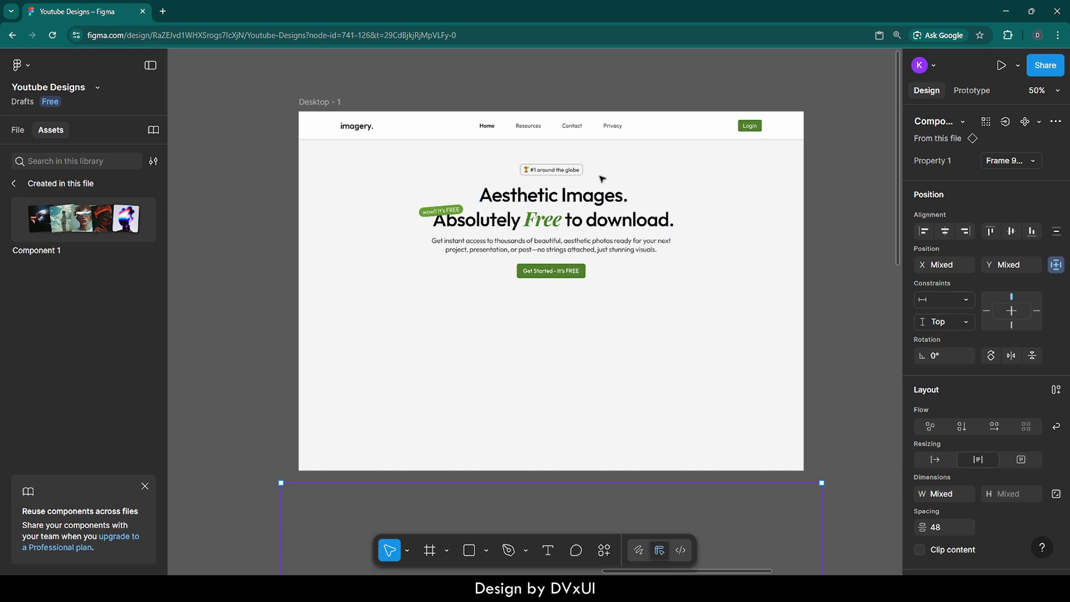
pyautogui.click(545, 174)
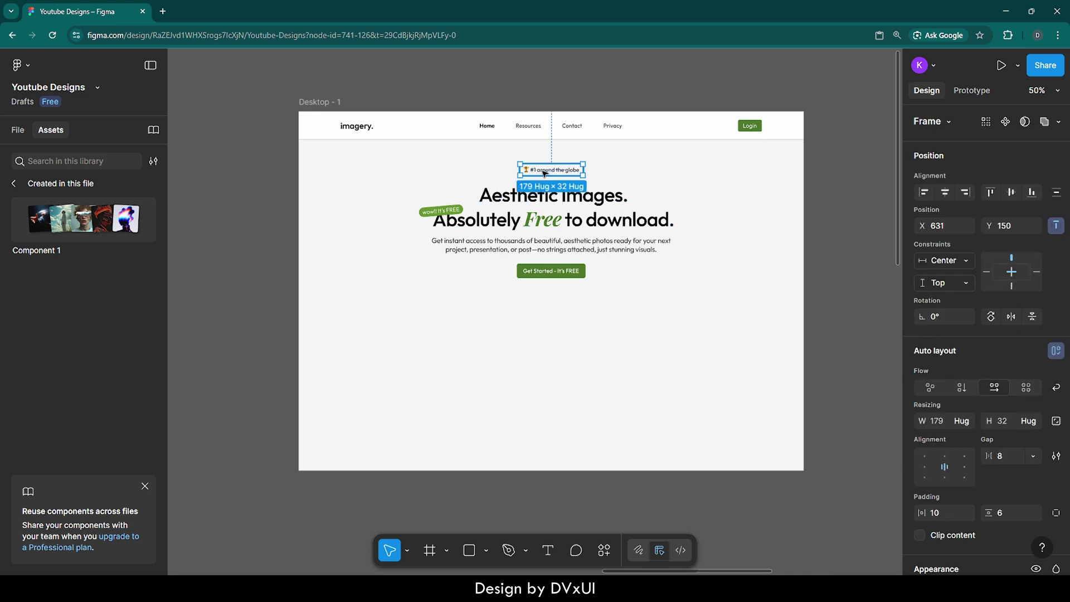
pyautogui.hotkey('shift', 'Up')
pyautogui.hotkey('shift', 'Up')
pyautogui.hotkey('shift', 'Up')
pyautogui.hotkey('shift', 'Up')
pyautogui.hotkey('shift', 'Up')
pyautogui.hotkey('shift', 'Up')
pyautogui.hotkey('shift', 'Up')
pyautogui.hotkey('shift', 'Up')
pyautogui.hotkey('shift', 'Up')
pyautogui.hotkey('shift', 'Up')
pyautogui.hotkey('shift', 'Up')
pyautogui.hotkey('shift', 'Up')
pyautogui.hotkey('shift', 'Up')
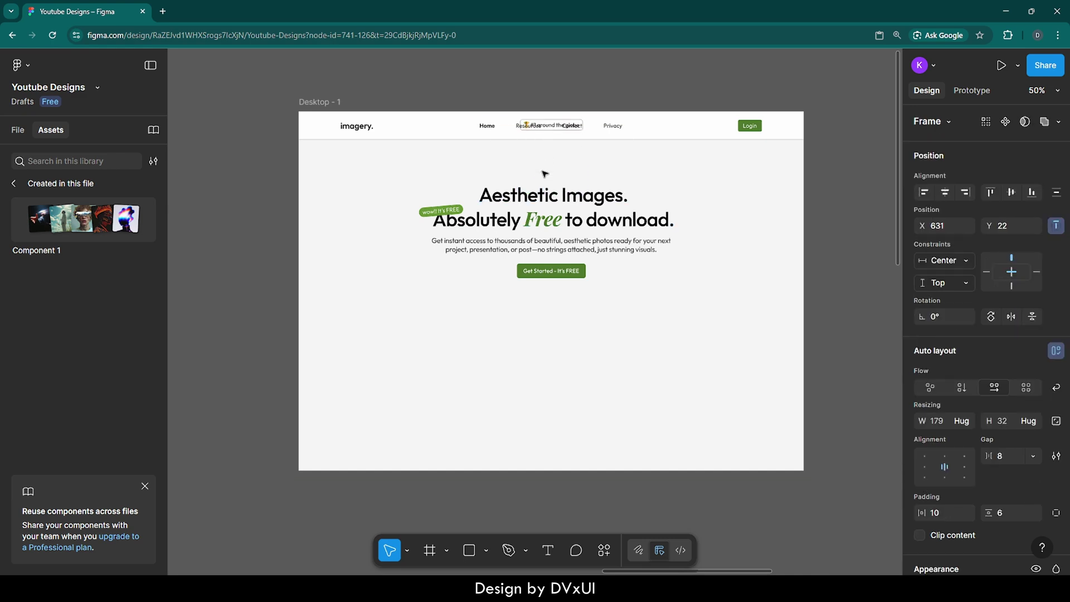
pyautogui.hotkey('shift', 'Up')
pyautogui.hotkey('shift', 'Up')
pyautogui.hotkey('shift', 'Up')
pyautogui.hotkey('shift', 'Up')
pyautogui.hotkey('shift', 'Up')
pyautogui.hotkey('shift', 'Up')
pyautogui.press('Up')
pyautogui.press('Up')
pyautogui.press('Up')
pyautogui.press('Up')
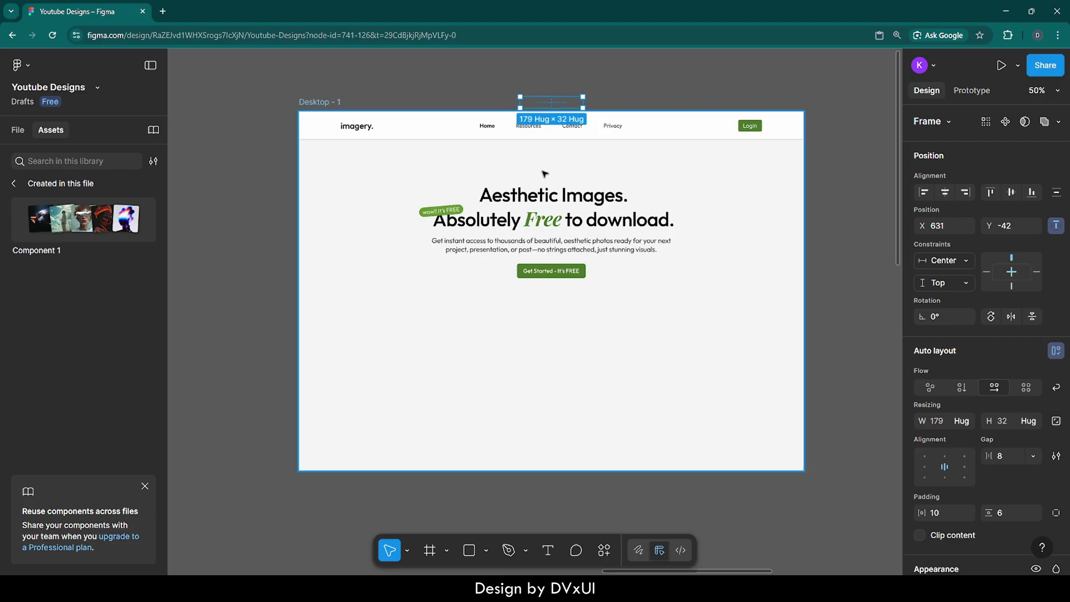
# Bring the "#1 around the globe" badge back down over the lower edge of the navigation bar at Y 62.
pyautogui.hotkey('shift', 'Down')
pyautogui.hotkey('shift', 'Down')
pyautogui.hotkey('shift', 'Down')
pyautogui.hotkey('shift', 'Down')
pyautogui.hotkey('shift', 'Down')
pyautogui.hotkey('shift', 'Down')
pyautogui.hotkey('shift', 'Down')
pyautogui.hotkey('shift', 'Down')
pyautogui.hotkey('shift', 'Down')
pyautogui.hotkey('shift', 'Down')
pyautogui.hotkey('shift', 'Down')
pyautogui.hotkey('shift', 'Down')
pyautogui.hotkey('shift', 'Down')
pyautogui.hotkey('shift', 'Down')
pyautogui.hotkey('shift', 'Down')
pyautogui.hotkey('shift', 'Down')
pyautogui.hotkey('shift', 'Down')
pyautogui.hotkey('shift', 'Down')
pyautogui.hotkey('shift', 'Down')
pyautogui.hotkey('shift', 'Down')
pyautogui.hotkey('shift', 'Up')
pyautogui.hotkey('shift', 'Up')
pyautogui.hotkey('shift', 'Up')
pyautogui.hotkey('shift', 'Up')
pyautogui.hotkey('shift', 'Up')
pyautogui.hotkey('shift', 'Up')
pyautogui.hotkey('shift', 'Up')
pyautogui.hotkey('shift', 'Up')
pyautogui.hotkey('shift', 'Up')
pyautogui.hotkey('shift', 'Up')
pyautogui.press('Down')
pyautogui.press('Down')
pyautogui.press('Down')
pyautogui.press('Down')
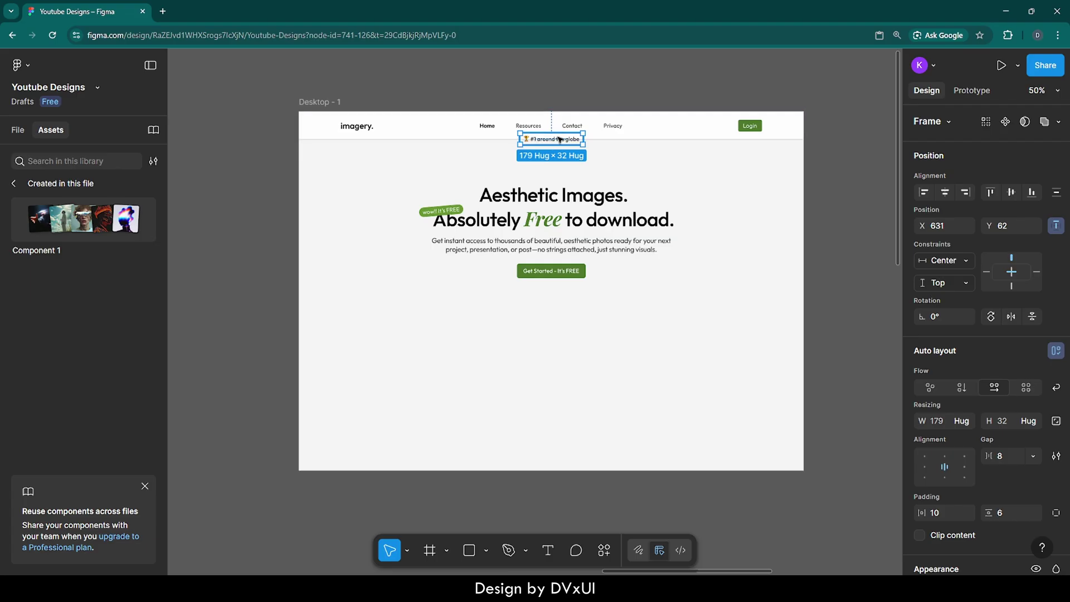
# Send the "#1 around the globe" badge to the back and move it straight up above Desktop - 1 to Y -50.
pyautogui.rightClick(560, 139)
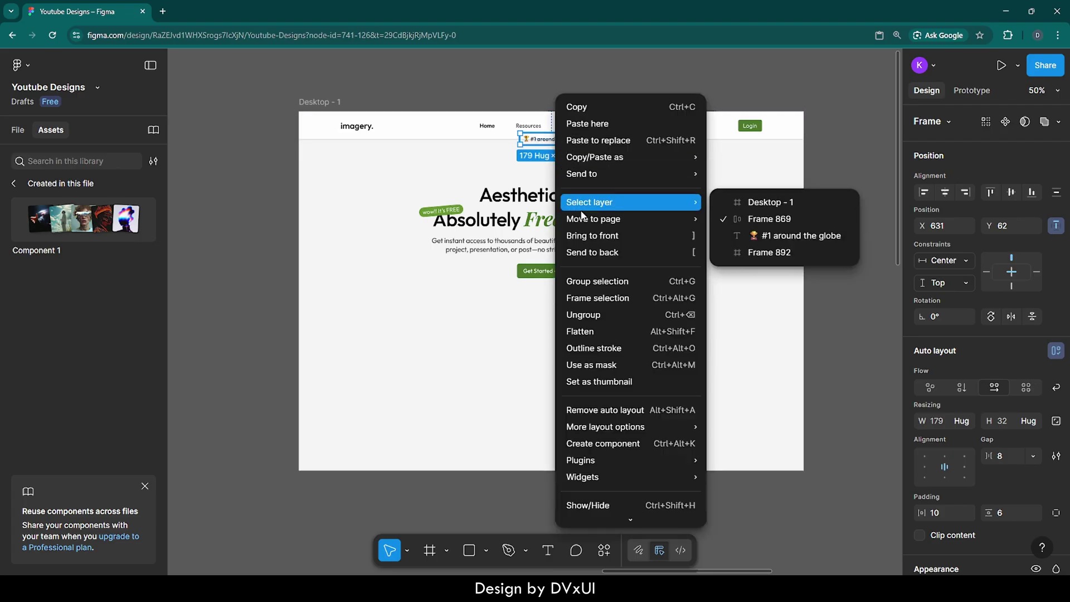
pyautogui.click(575, 252)
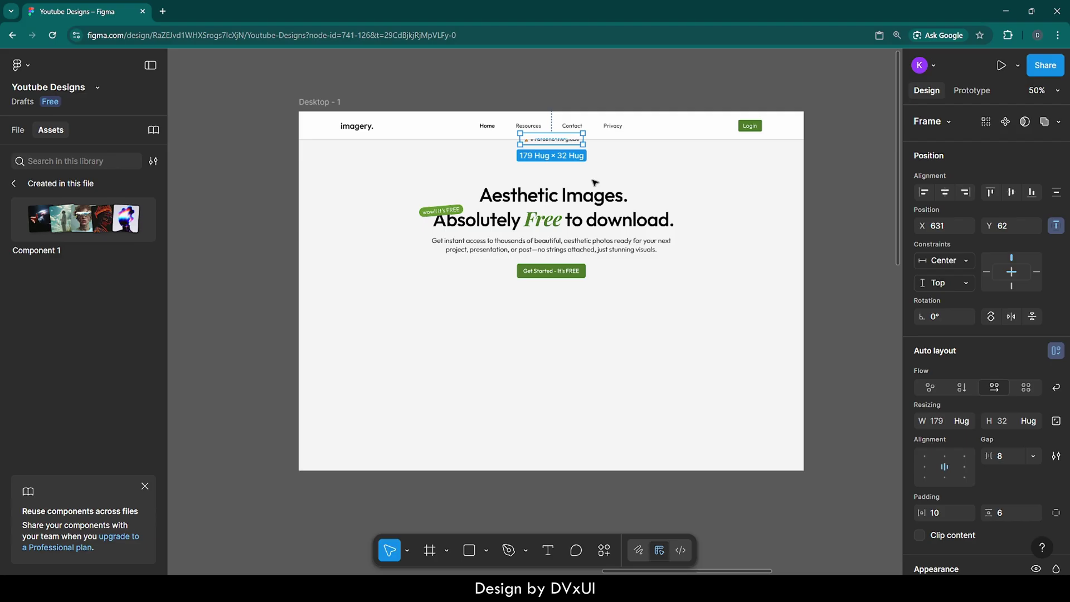
pyautogui.hotkey('shift', 'Up')
pyautogui.hotkey('shift', 'Up')
pyautogui.hotkey('shift', 'Up')
pyautogui.hotkey('shift', 'Up')
pyautogui.hotkey('shift', 'Up')
pyautogui.hotkey('shift', 'Up')
pyautogui.hotkey('shift', 'Up')
pyautogui.press('Up')
pyautogui.press('Up')
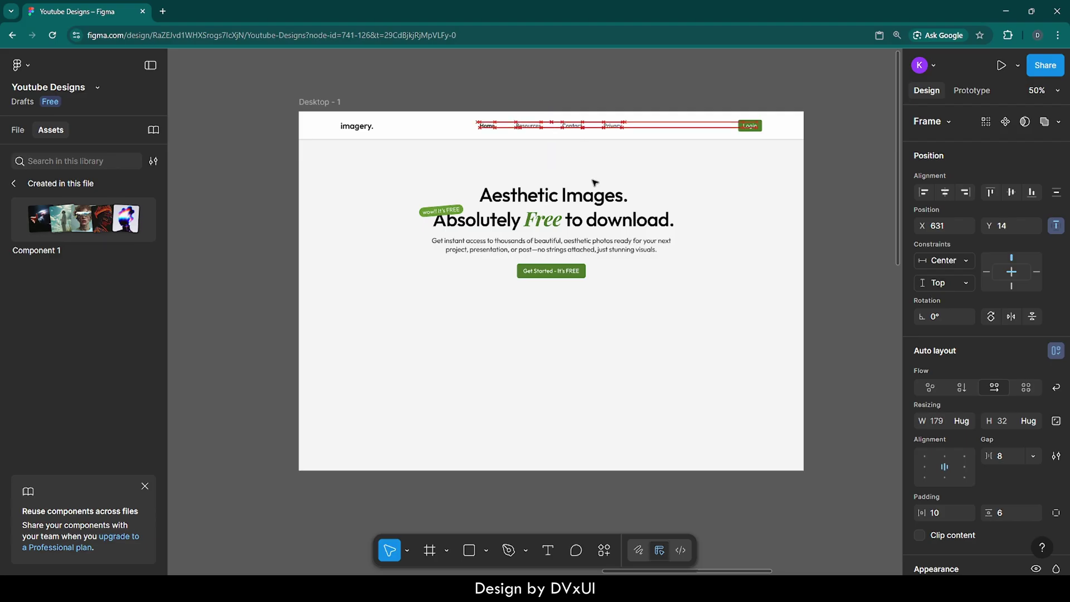
pyautogui.press('Up')
pyautogui.press('Up')
pyautogui.press('Up')
pyautogui.press('Up')
pyautogui.press('Up')
pyautogui.press('Up')
pyautogui.press('Up')
pyautogui.press('Up')
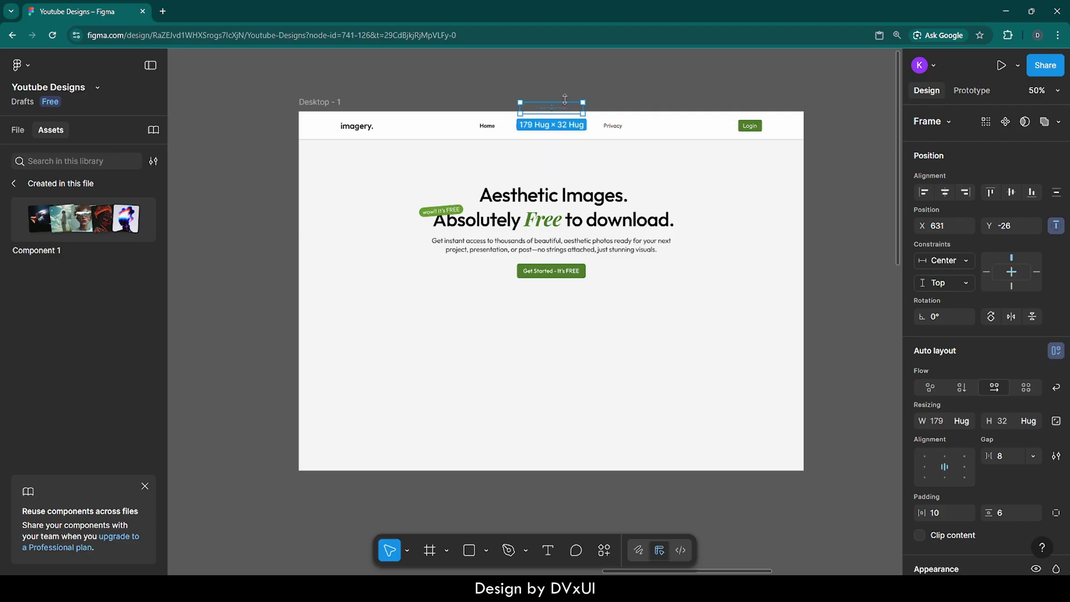
pyautogui.hotkey('shift', 'Up')
pyautogui.press('Up')
pyautogui.press('Up')
pyautogui.press('Up')
pyautogui.press('Up')
pyautogui.press('Up')
pyautogui.press('Up')
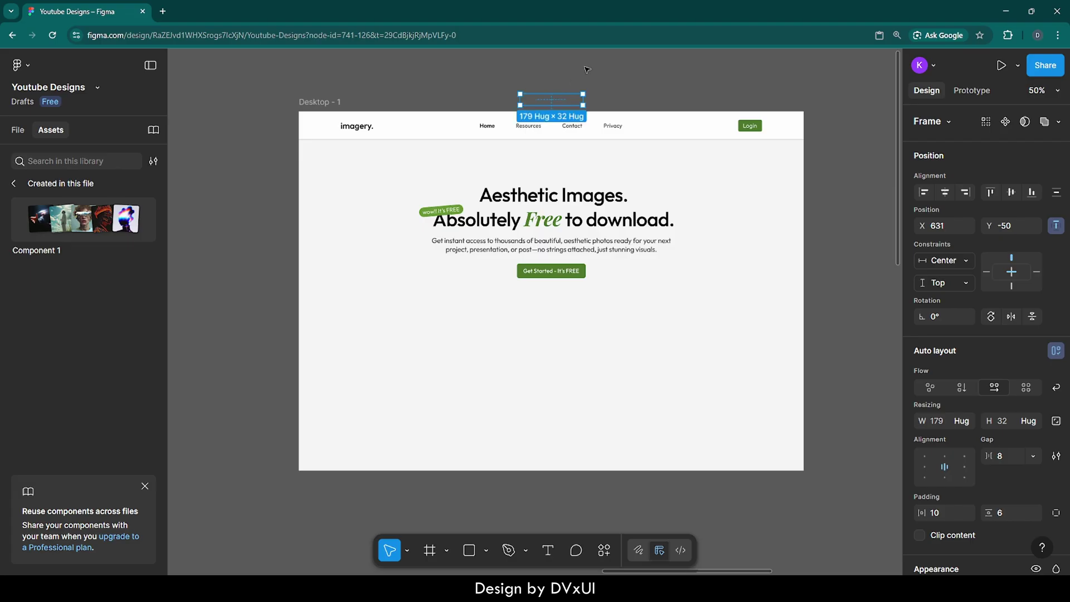
# Wrap the "Aesthetic Images. Absolutely Free to download." headline and the "wow!! It's FREE" tag together in a new frame.
pyautogui.click(555, 197)
pyautogui.scroll(3, 526, 200)
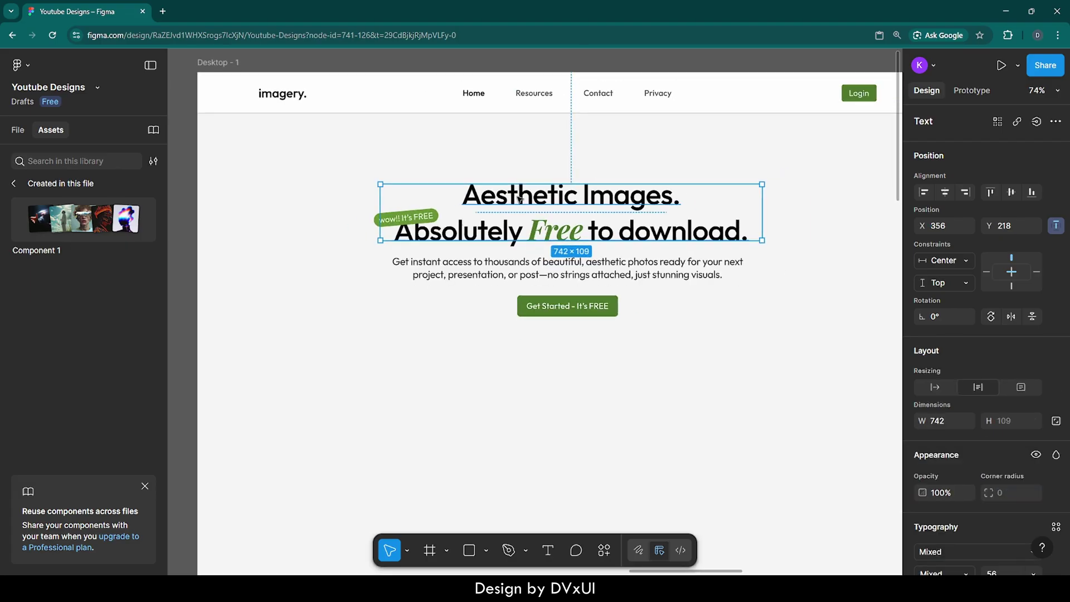
pyautogui.keyDown('shift'); pyautogui.click(418, 219); pyautogui.keyUp('shift')
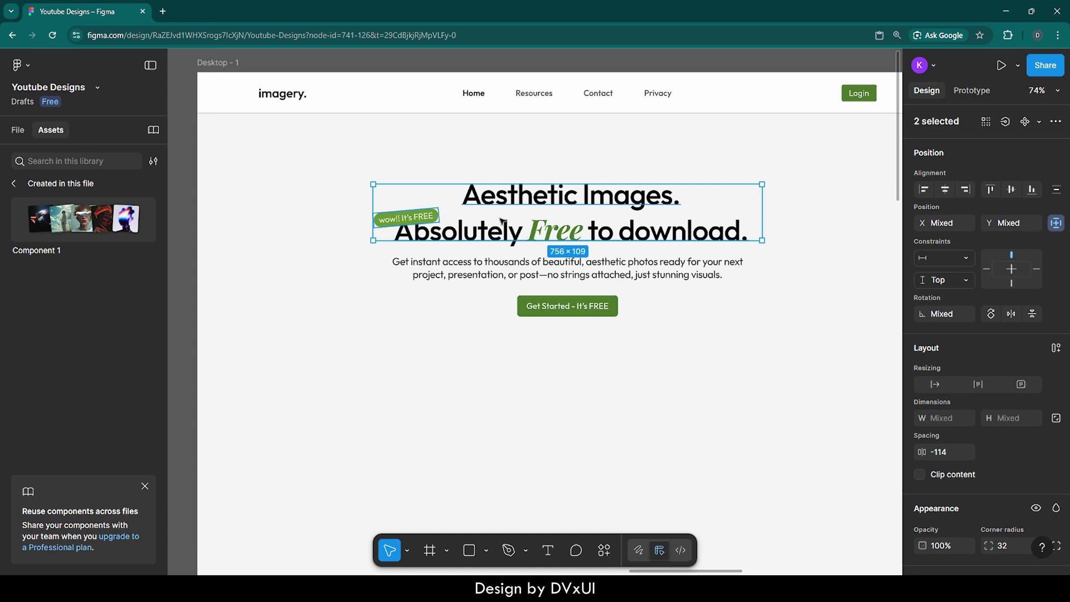
pyautogui.rightClick(515, 230)
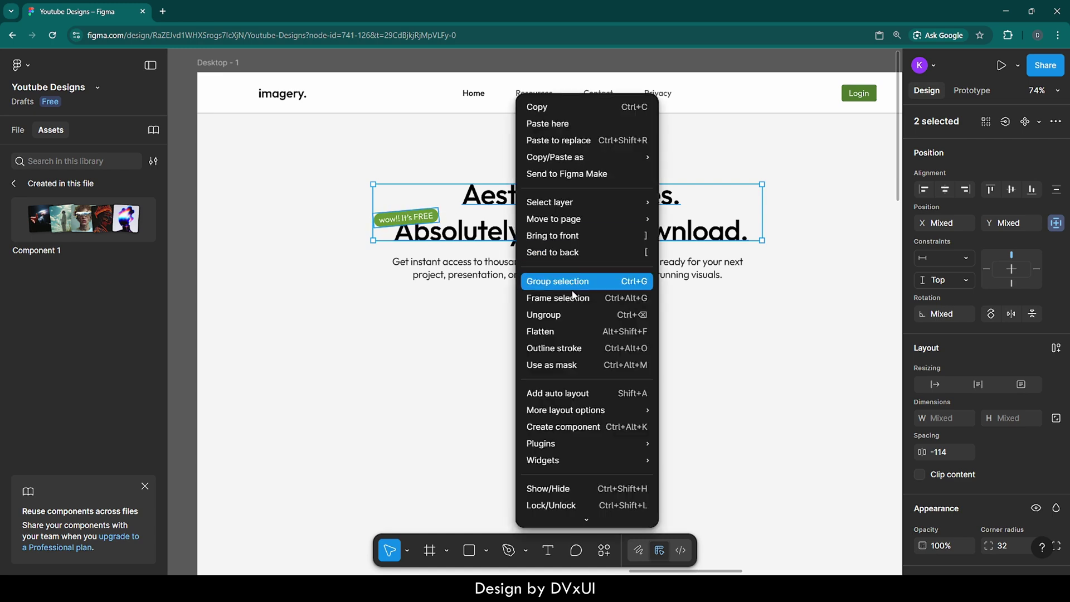
pyautogui.click(547, 299)
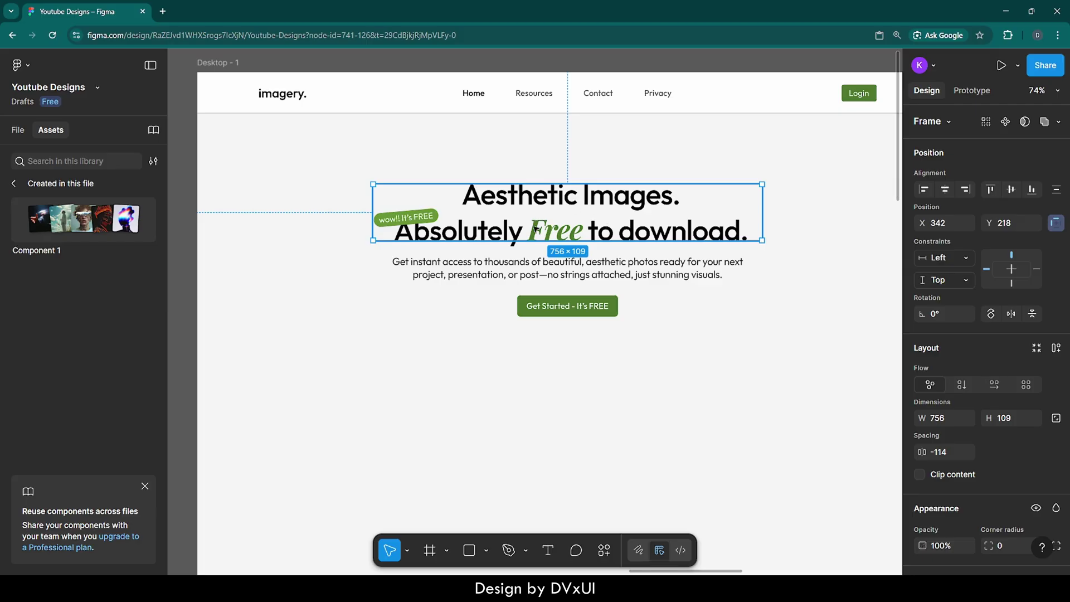
# Move the headline and the "wow!! It's FREE" tag down within their new frame, leaving only the headline's top overlapping it.
pyautogui.click(18, 130)
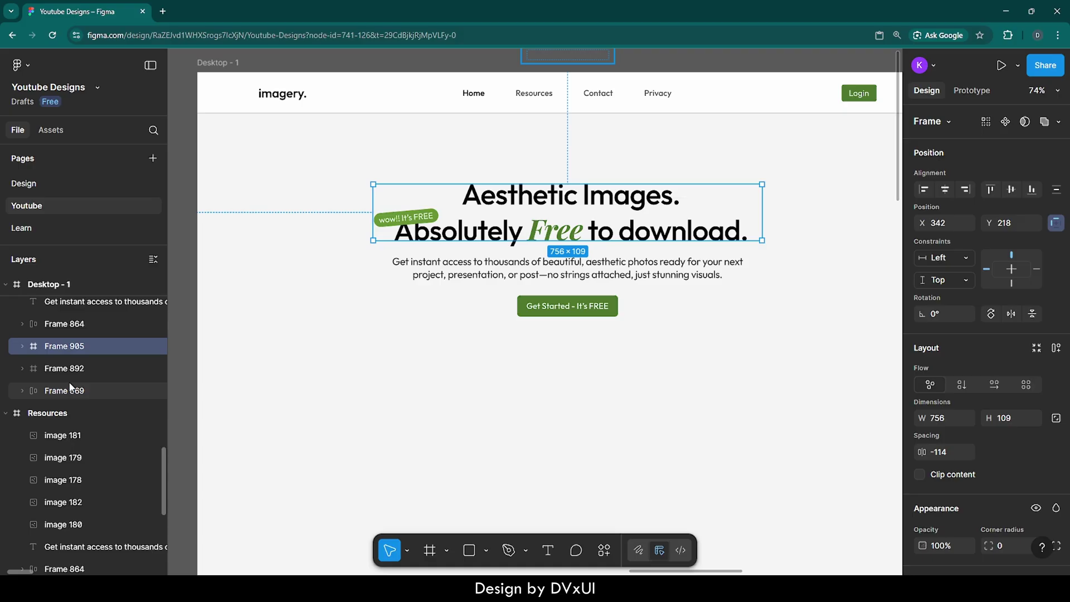
pyautogui.click(21, 347)
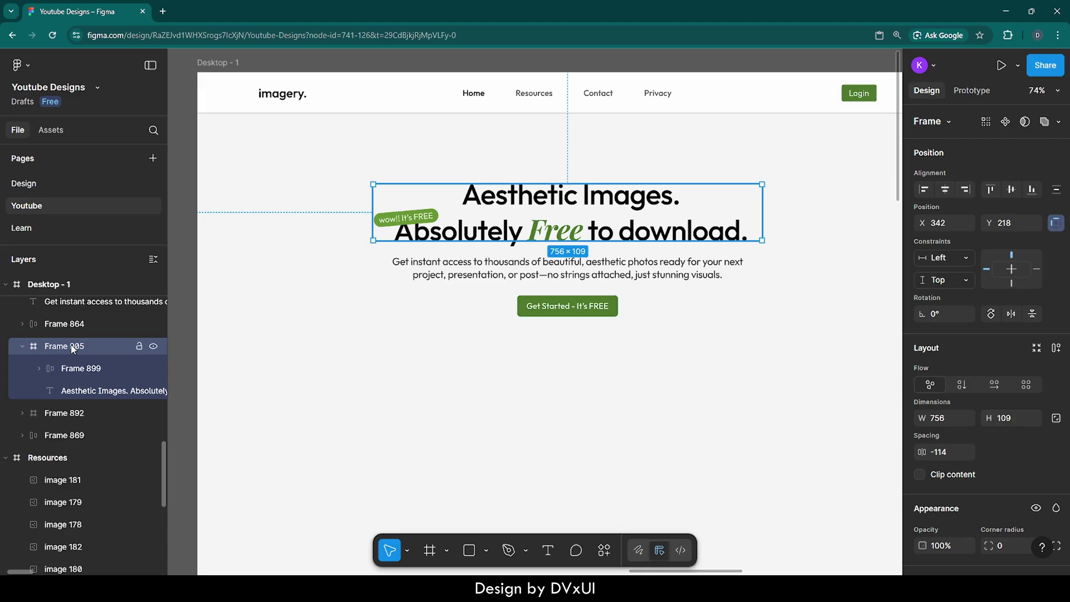
pyautogui.click(78, 368)
pyautogui.keyDown('shift'); pyautogui.click(85, 391); pyautogui.keyUp('shift')
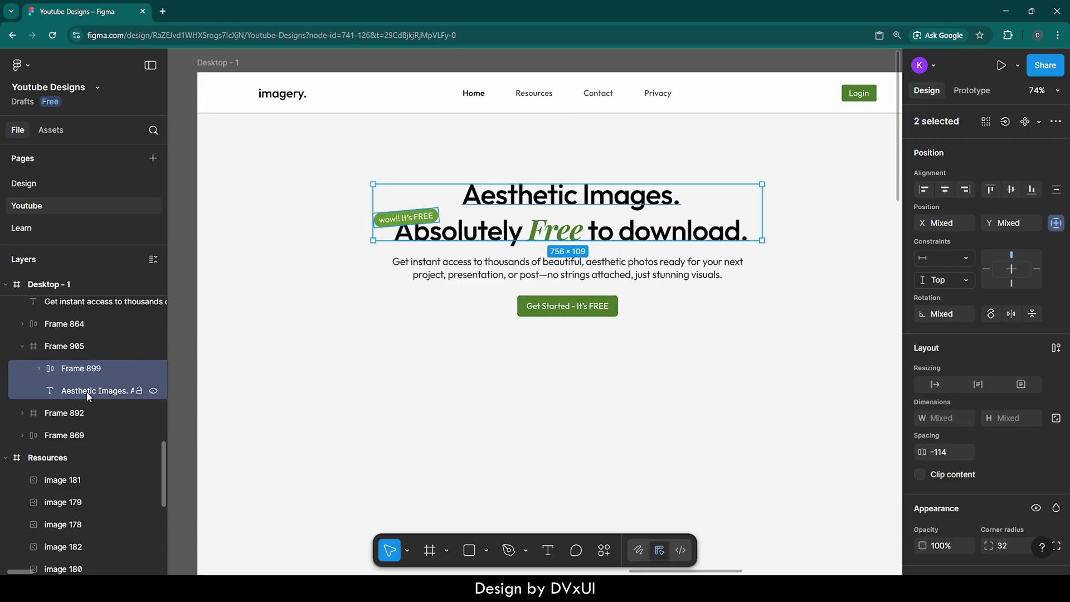
pyautogui.hotkey('shift', 'Down')
pyautogui.hotkey('shift', 'Down')
pyautogui.hotkey('shift', 'Down')
pyautogui.hotkey('shift', 'Down')
pyautogui.hotkey('shift', 'Down')
pyautogui.hotkey('shift', 'Down')
pyautogui.hotkey('shift', 'Down')
pyautogui.hotkey('shift', 'Down')
pyautogui.hotkey('shift', 'Down')
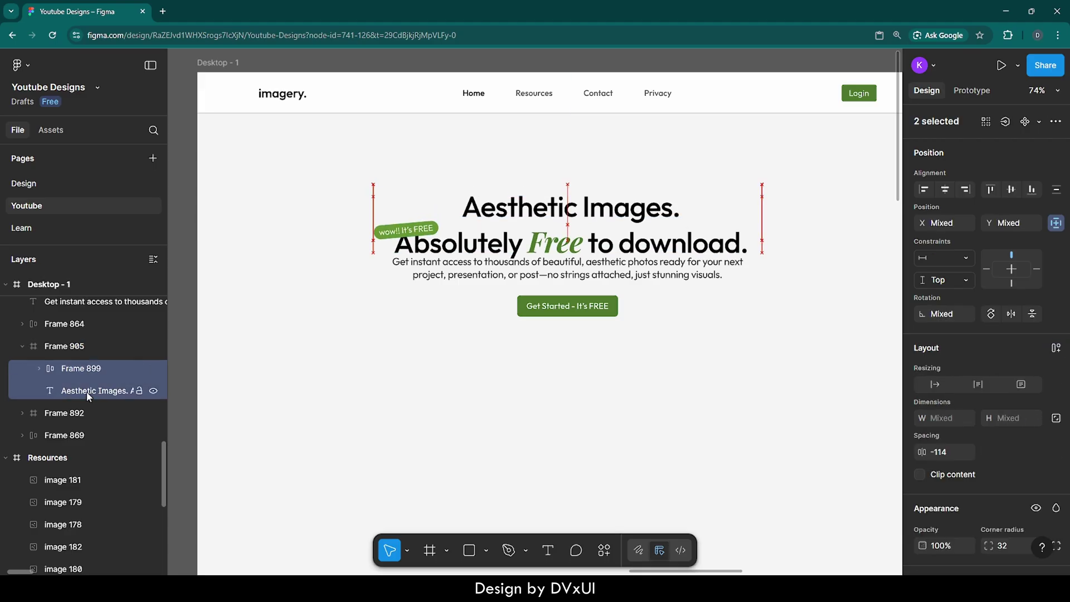
pyautogui.hotkey('shift', 'Down')
pyautogui.hotkey('shift', 'Down')
pyautogui.hotkey('shift', 'Down')
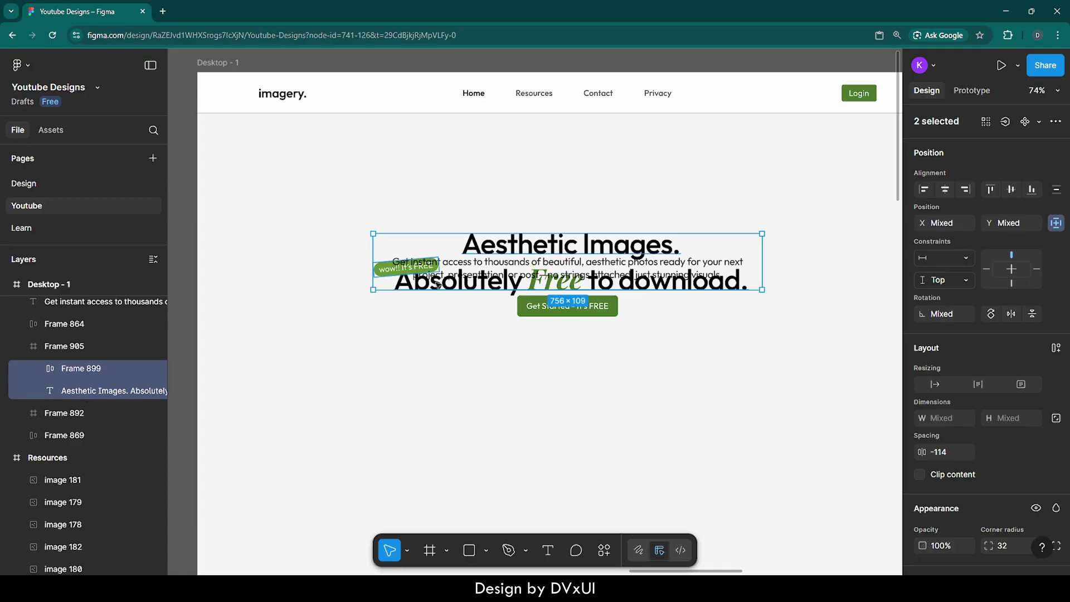
# Turn on Clip content for the headline's frame and move the headline and tag further down, entirely outside its bounds.
pyautogui.click(65, 346)
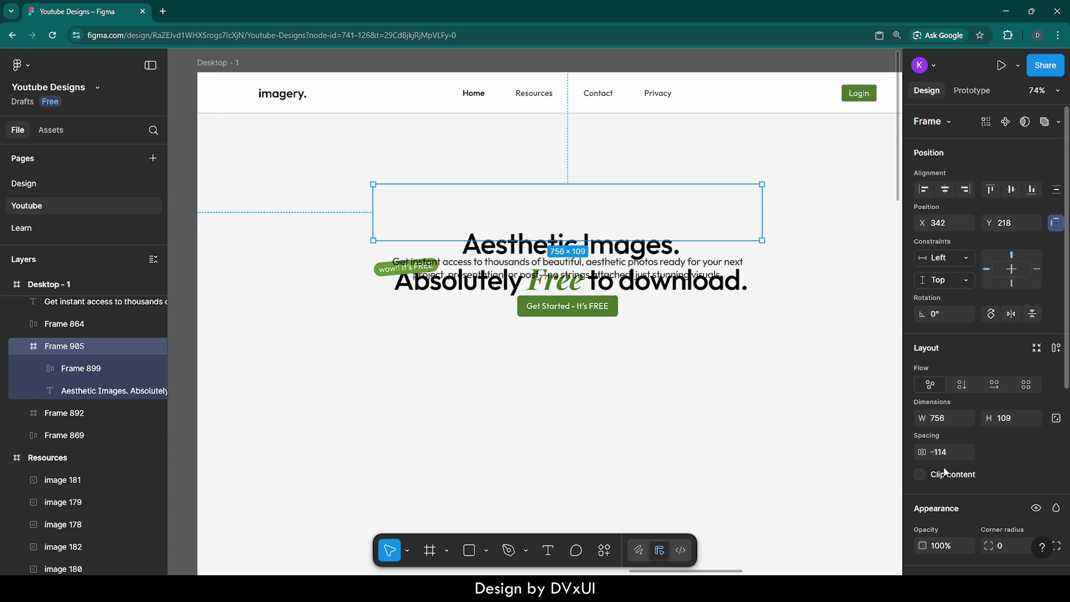
pyautogui.scroll(-3, 943, 466)
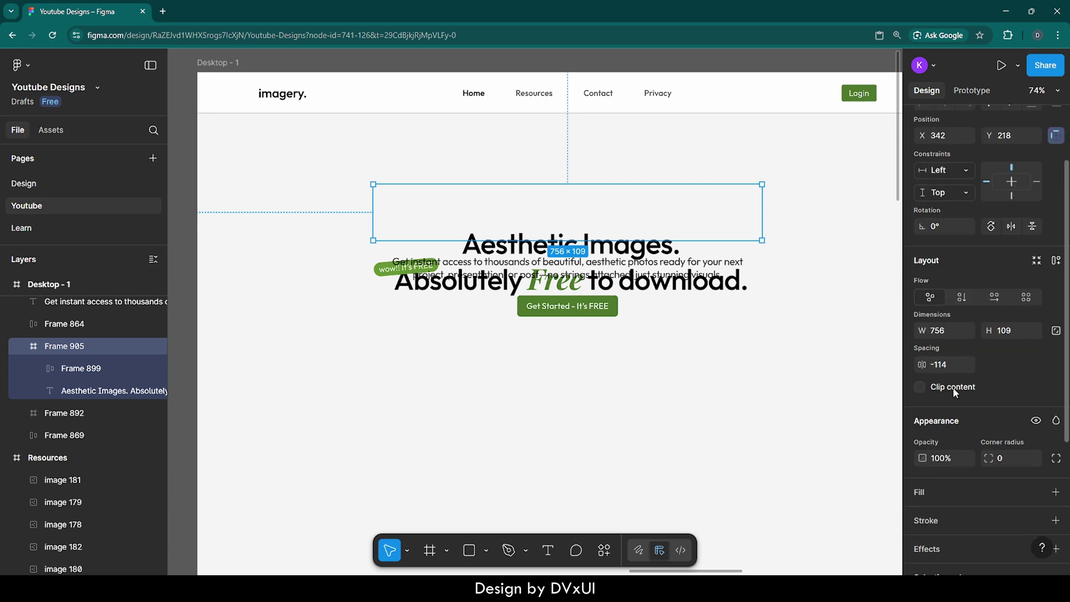
pyautogui.click(919, 388)
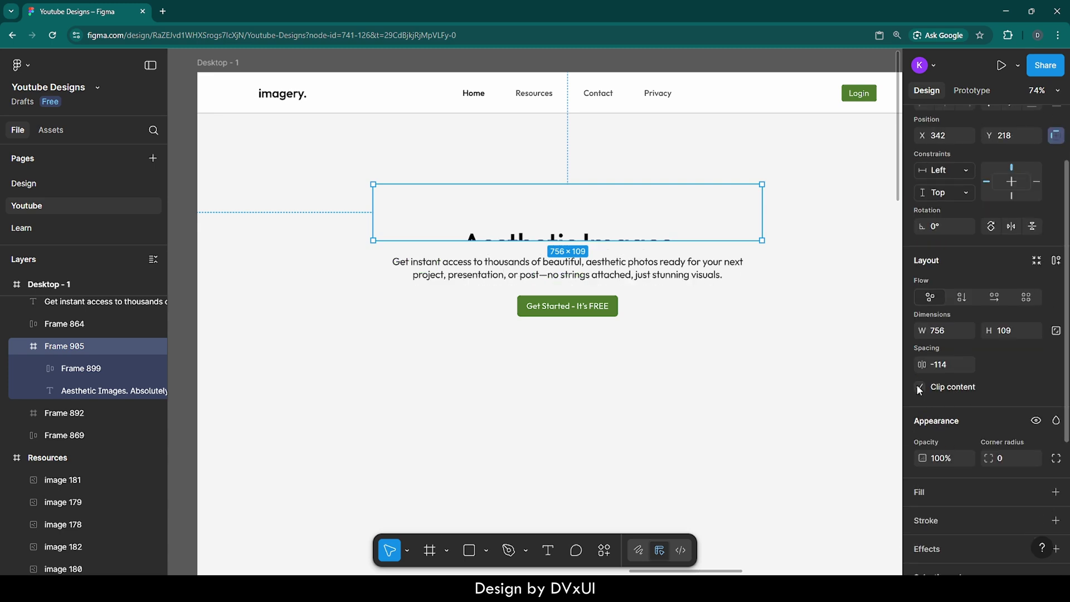
pyautogui.click(102, 367)
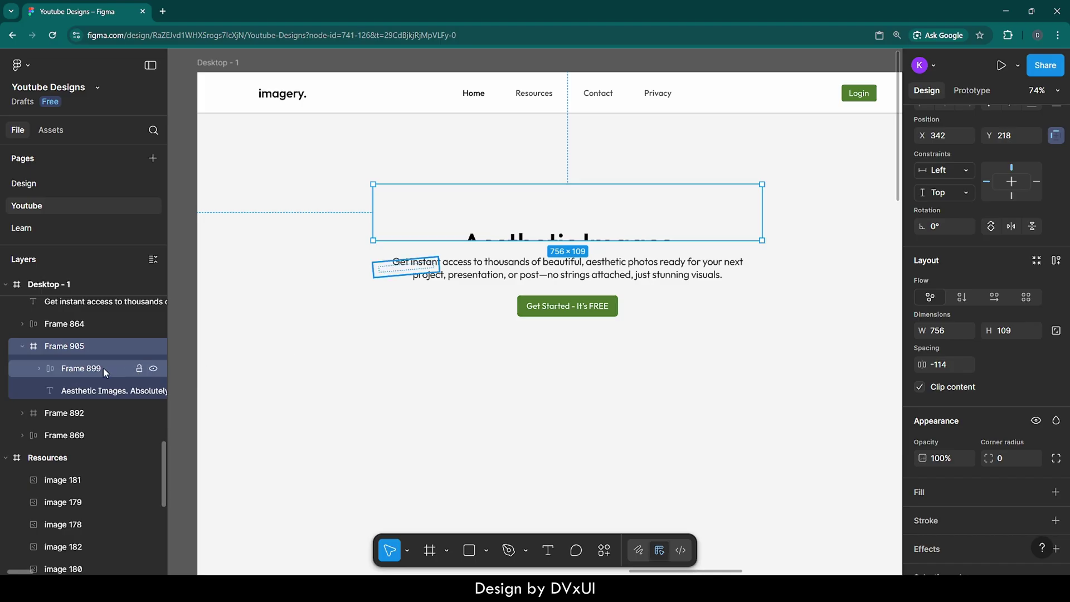
pyautogui.keyDown('shift'); pyautogui.click(102, 392); pyautogui.keyUp('shift')
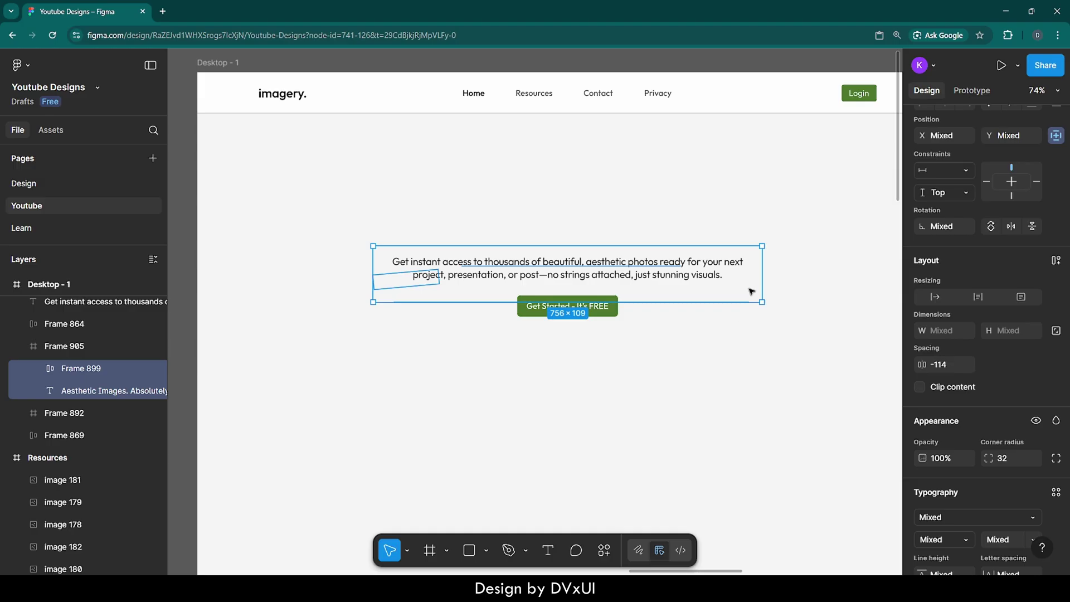
pyautogui.click(698, 327)
# Wrap the "Get instant access" paragraph in its own frame.
pyautogui.click(686, 266)
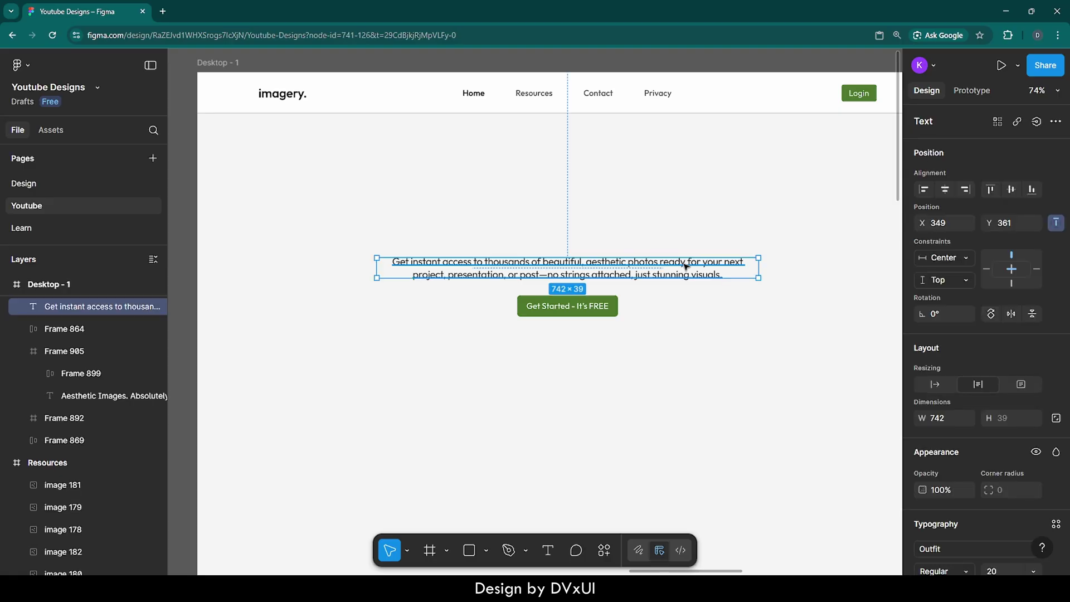
pyautogui.rightClick(686, 267)
pyautogui.click(707, 294)
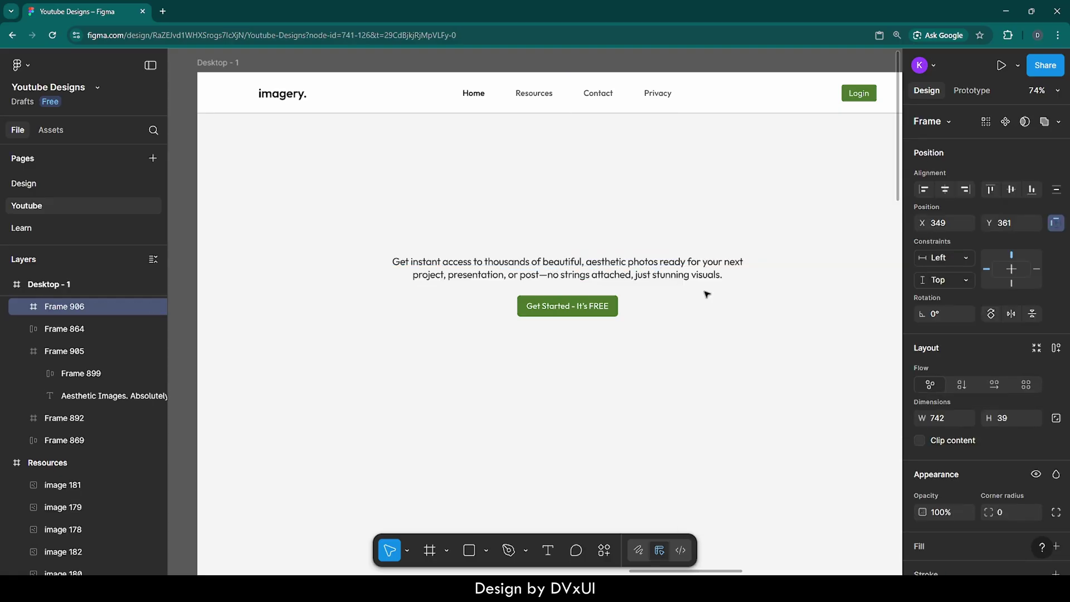
# Move the "Get instant access" text straight down within its new frame to Y 64.
pyautogui.click(21, 307)
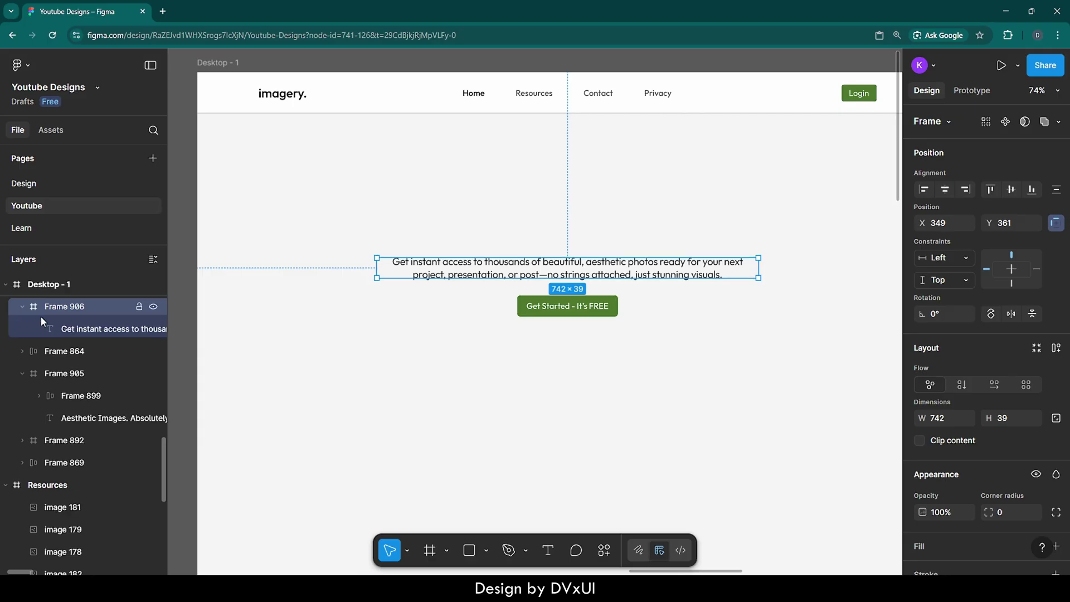
pyautogui.press('Return')
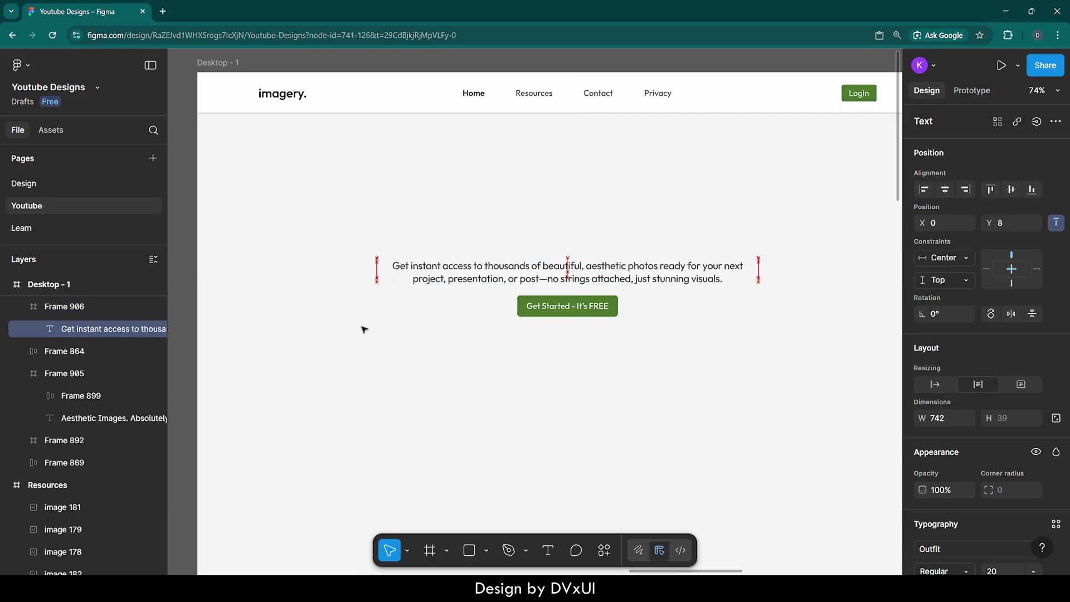
pyautogui.hotkey('shift', 'Down')
pyautogui.hotkey('shift', 'Down')
pyautogui.hotkey('shift', 'Down')
pyautogui.hotkey('shift', 'Down')
pyautogui.hotkey('shift', 'Down')
pyautogui.hotkey('shift', 'Down')
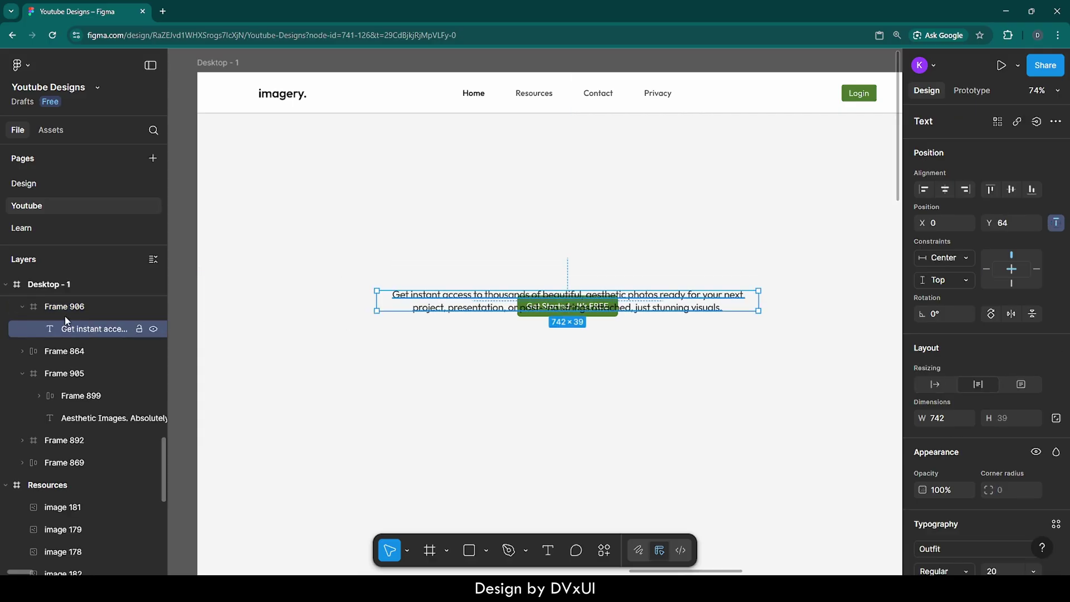
# Turn on Clip content for the paragraph's frame and move the text inside it up to Y 48.
pyautogui.click(61, 311)
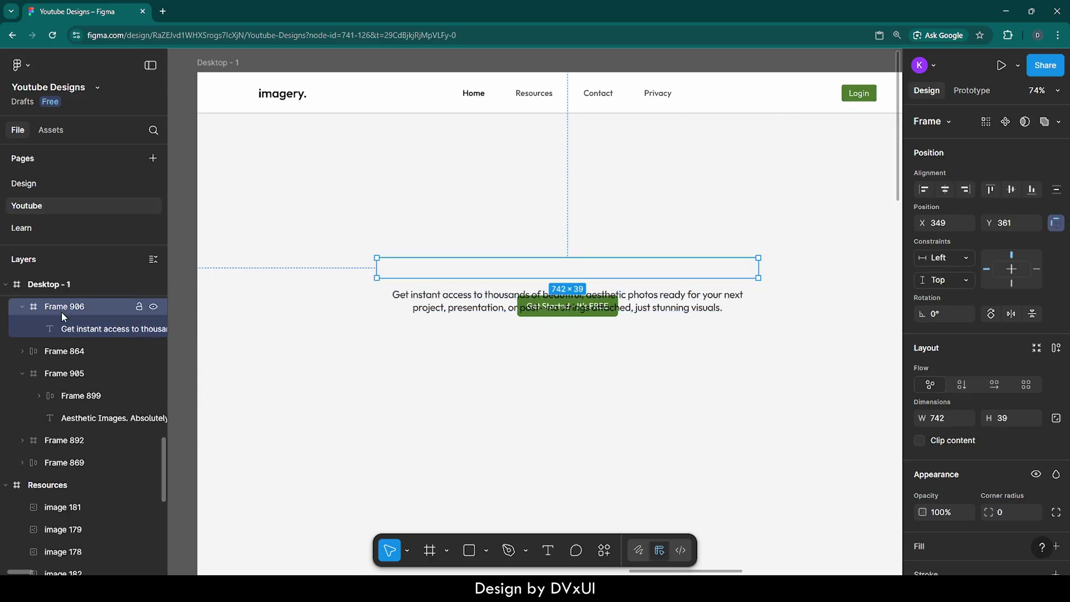
pyautogui.click(921, 442)
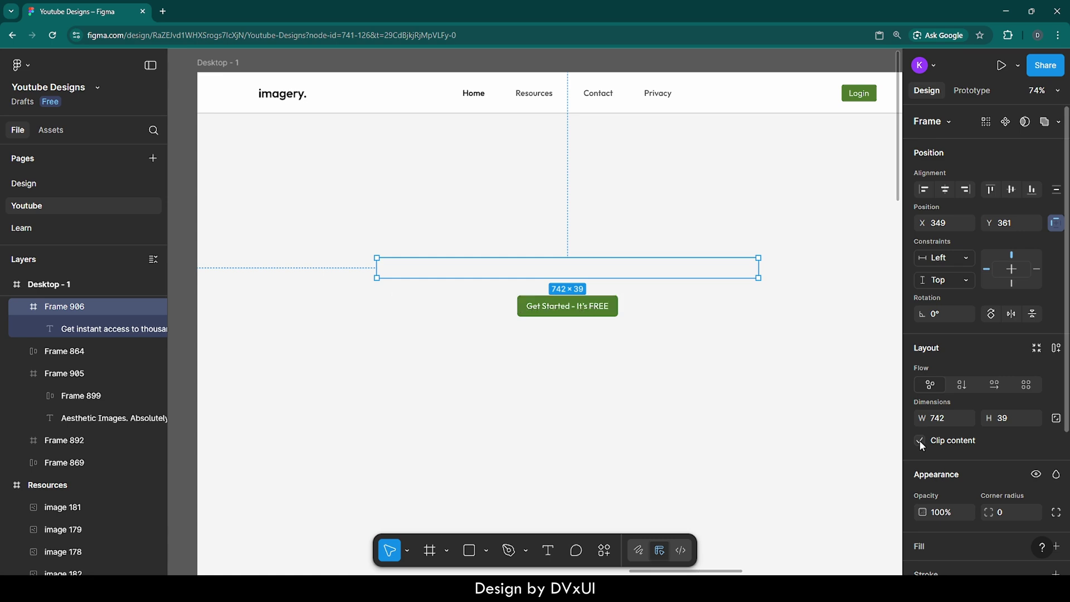
pyautogui.click(61, 329)
pyautogui.hotkey('shift', 'Up')
pyautogui.hotkey('shift', 'Up')
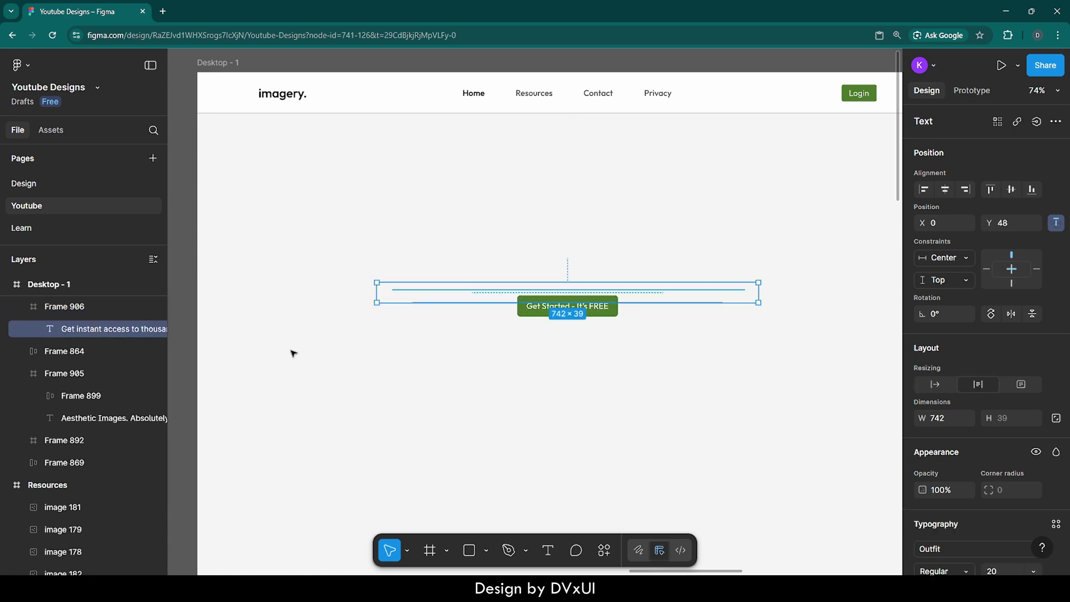
# Set the opacity of the "Get Started - It's FREE" button in Desktop - 1 to 0%.
pyautogui.click(504, 350)
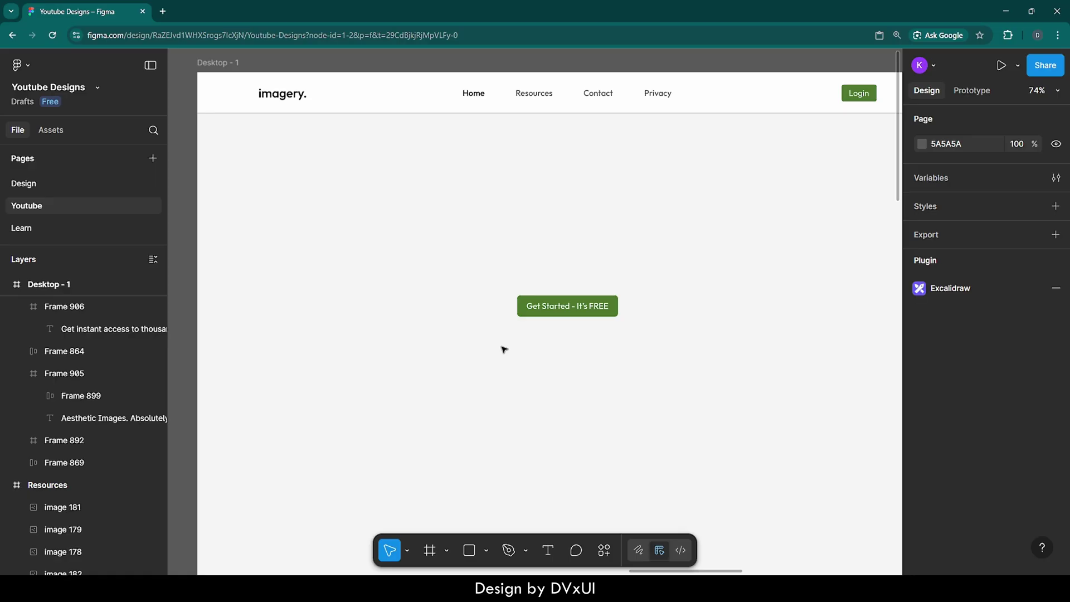
pyautogui.hscroll(2, 503, 349)
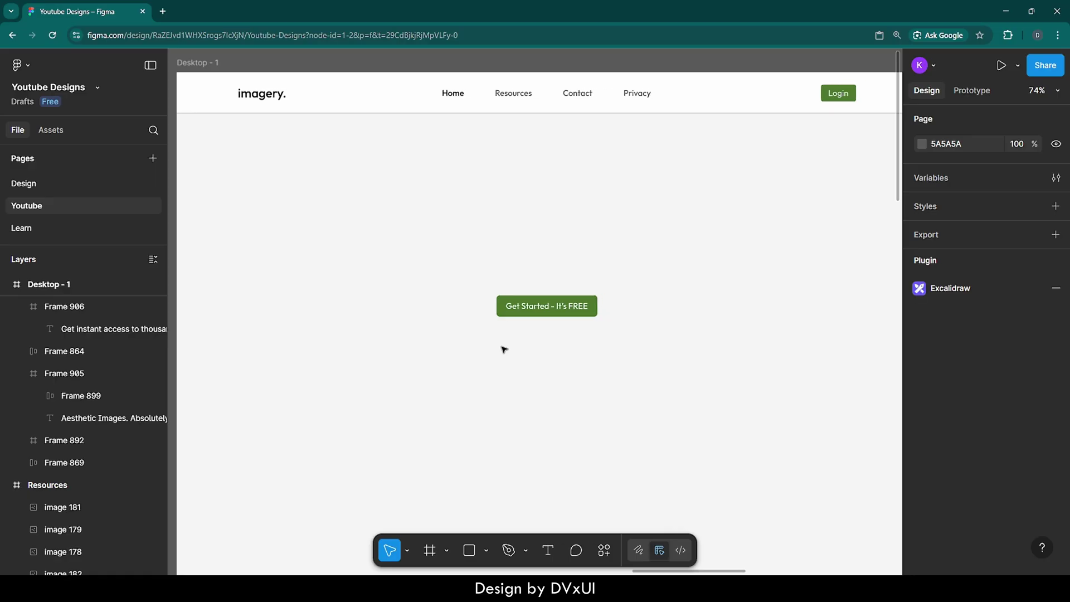
pyautogui.click(560, 307)
pyautogui.scroll(-5, 979, 479)
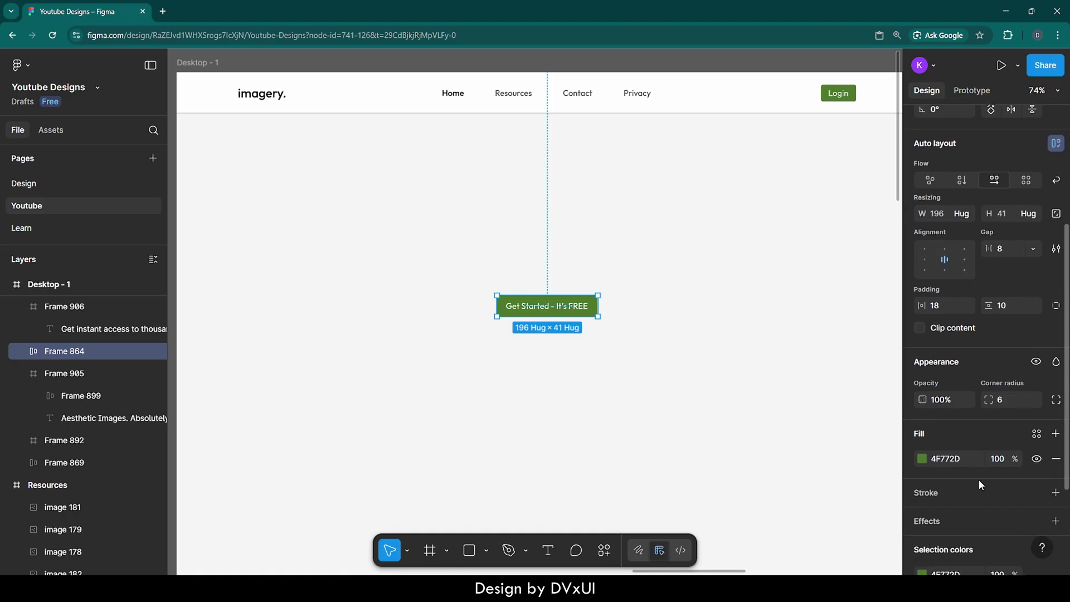
pyautogui.click(953, 372)
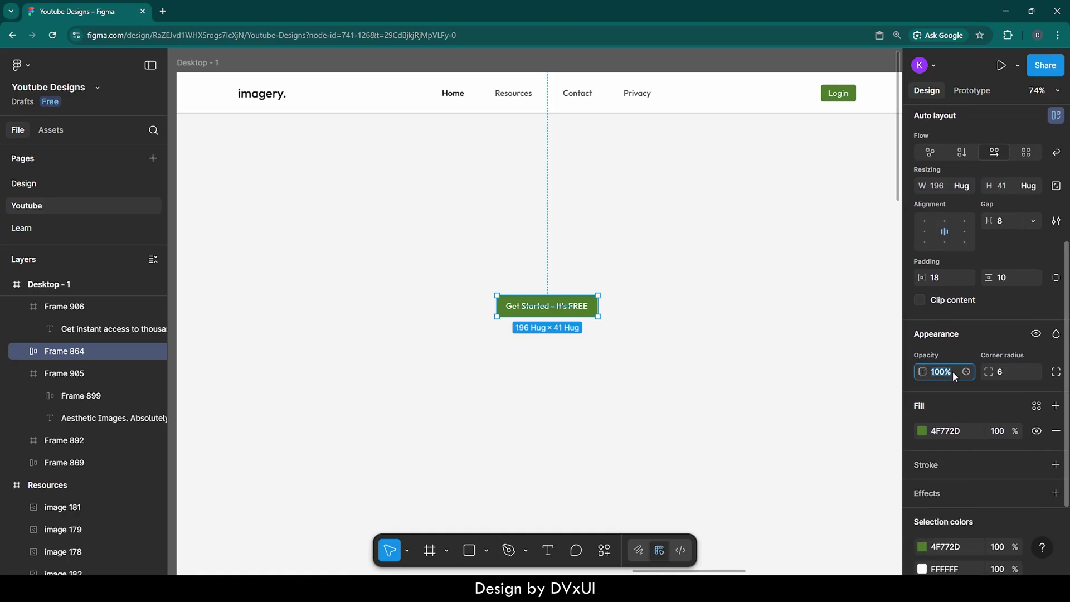
pyautogui.press('Return')
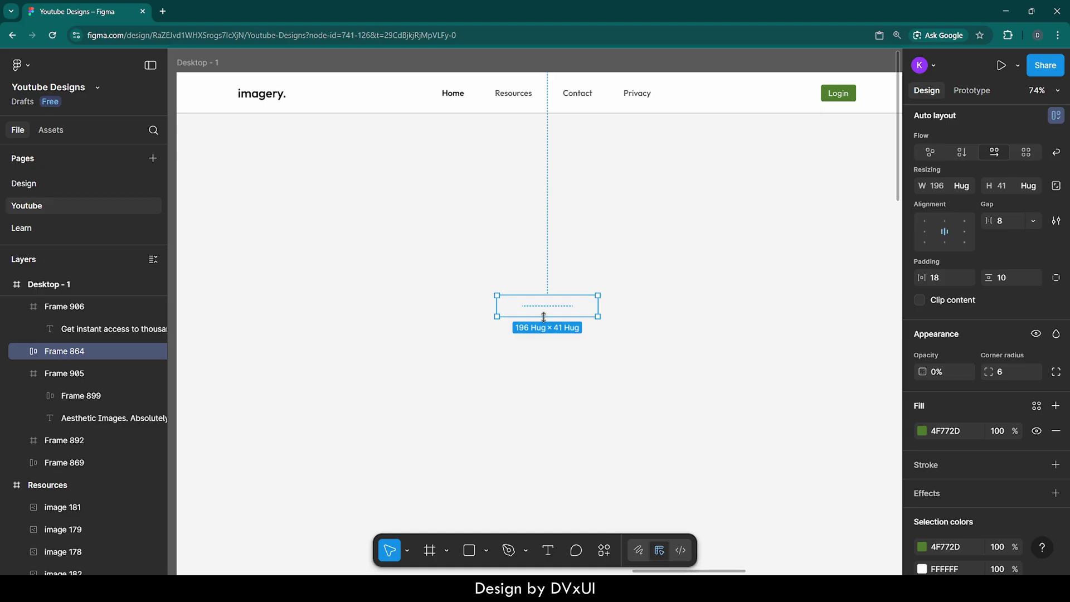
pyautogui.scroll(-5, 559, 313)
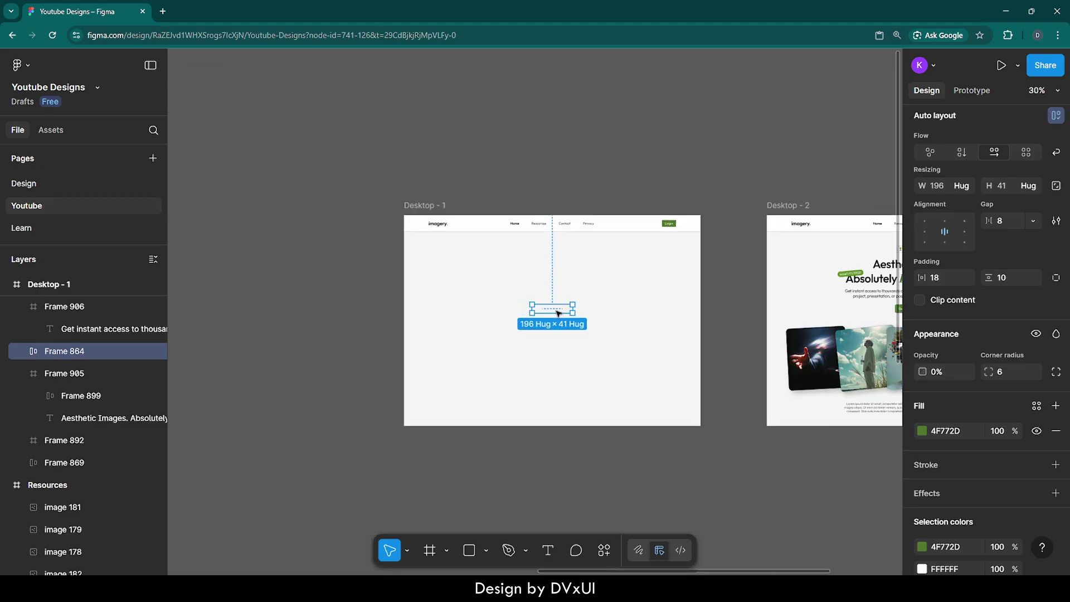
pyautogui.hscroll(4, 557, 310)
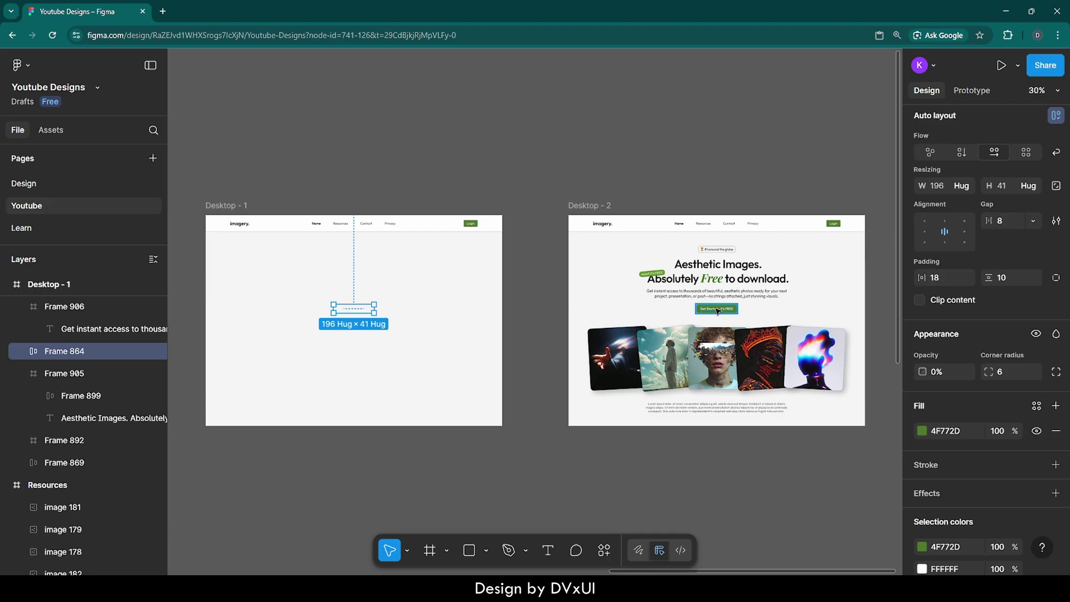
pyautogui.click(710, 188)
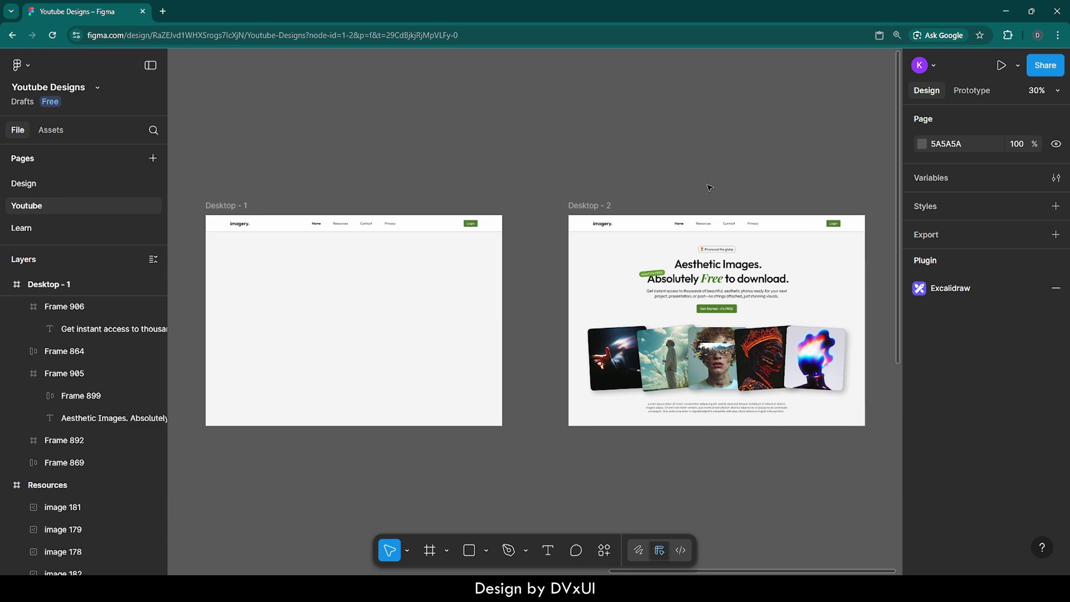
# Add a prototype connection from the Desktop - 1 frame to Desktop - 2 that navigates on click with Smart animate and Ease out.
pyautogui.click(975, 89)
pyautogui.click(225, 206)
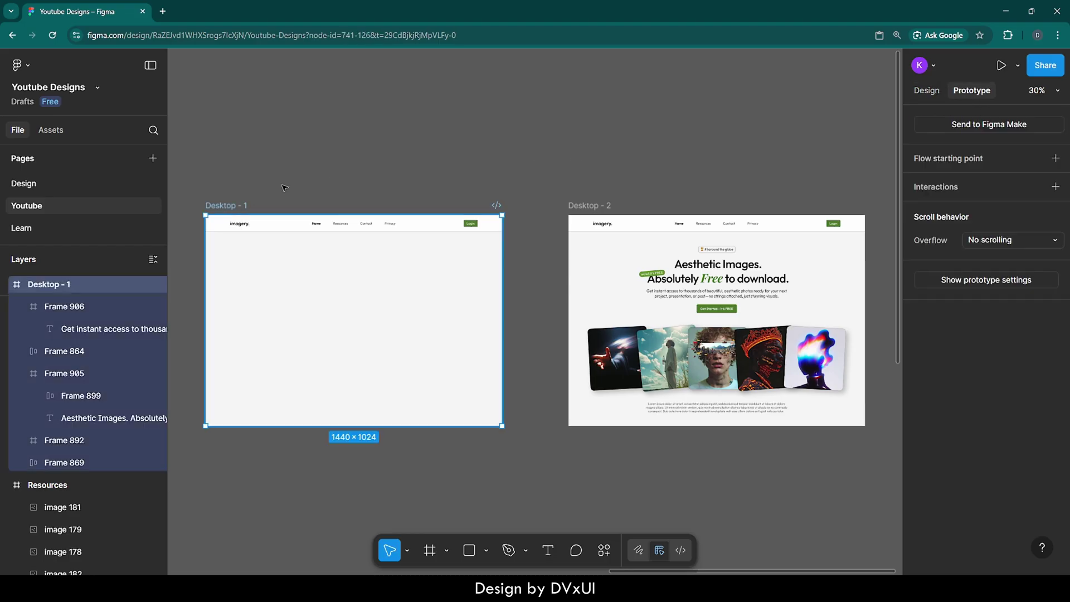
pyautogui.moveTo(502, 320); pyautogui.dragTo(597, 312)
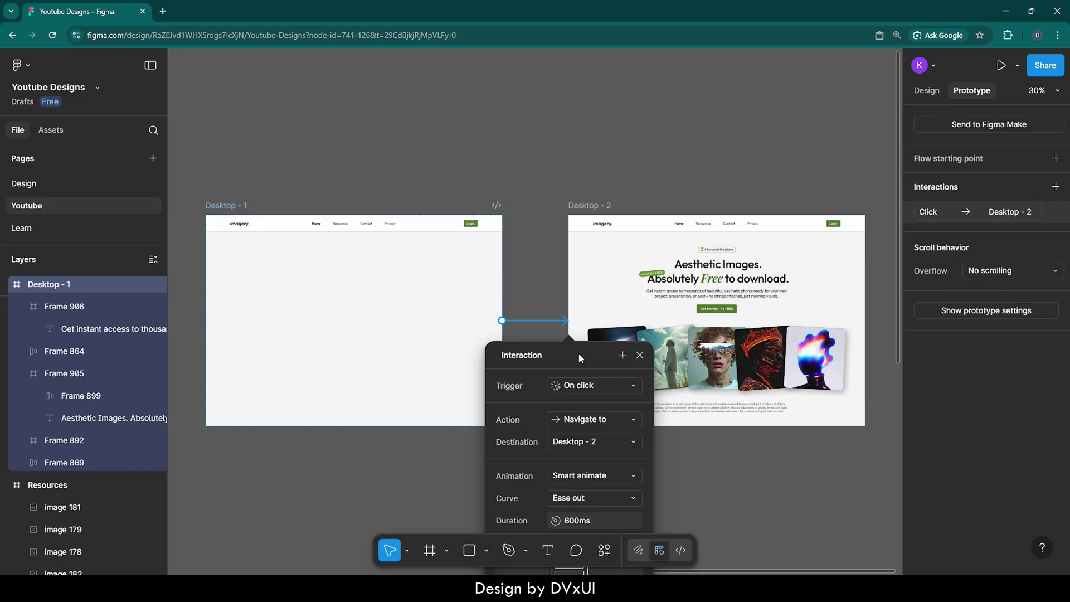
pyautogui.moveTo(577, 353); pyautogui.dragTo(600, 226)
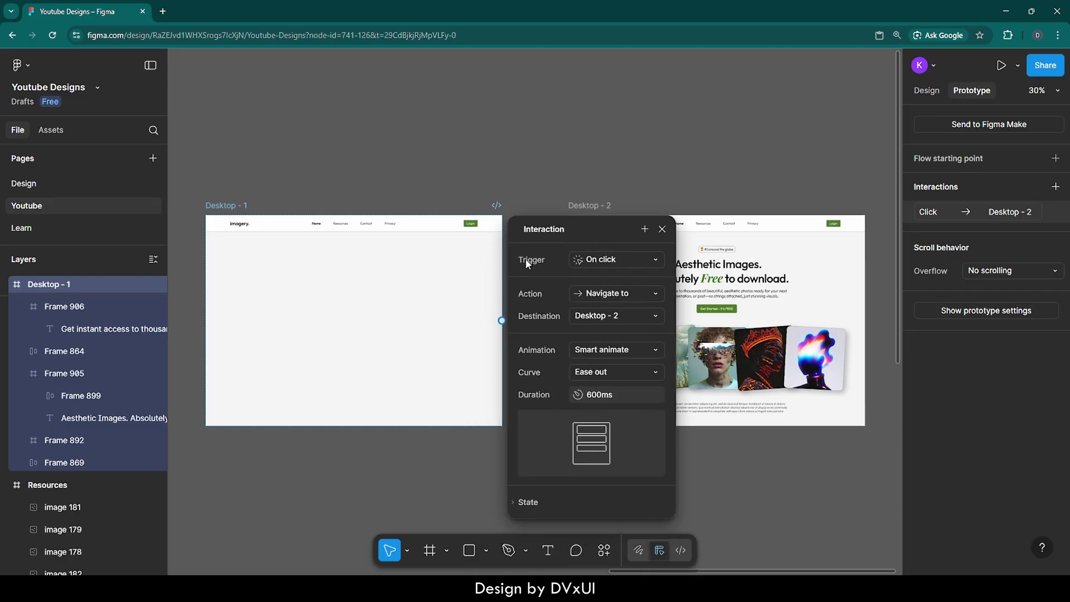
# Try After delay as the interaction's trigger and return it to On click.
pyautogui.click(609, 262)
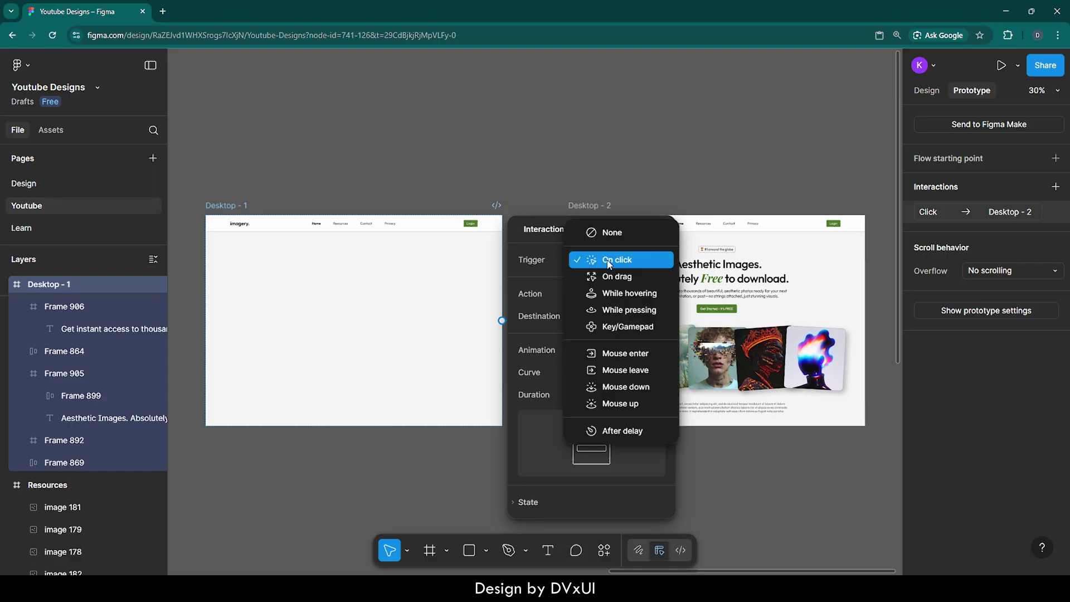
pyautogui.click(626, 432)
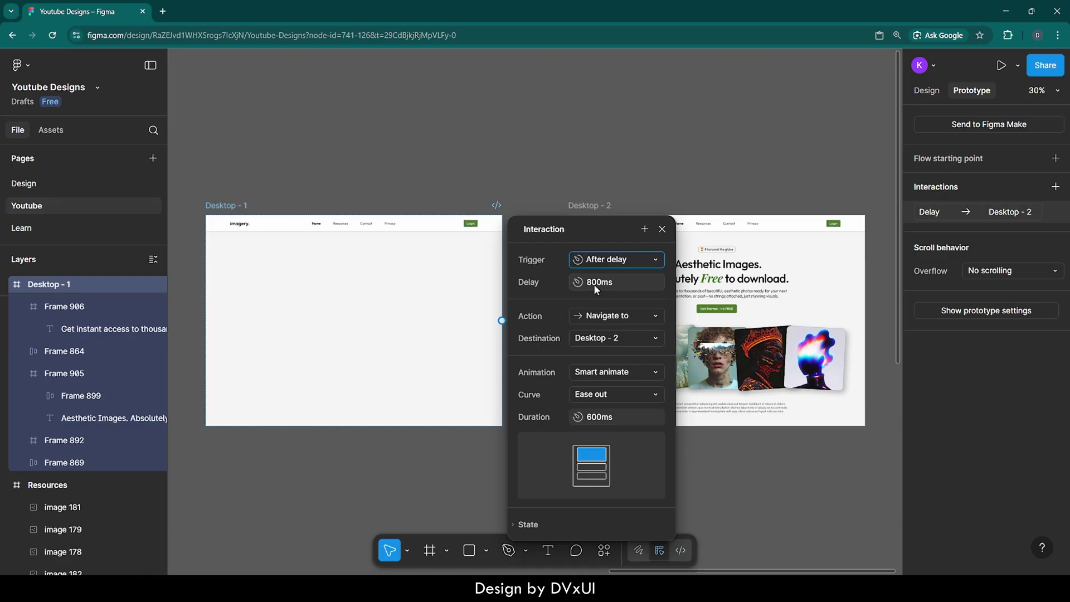
pyautogui.click(606, 261)
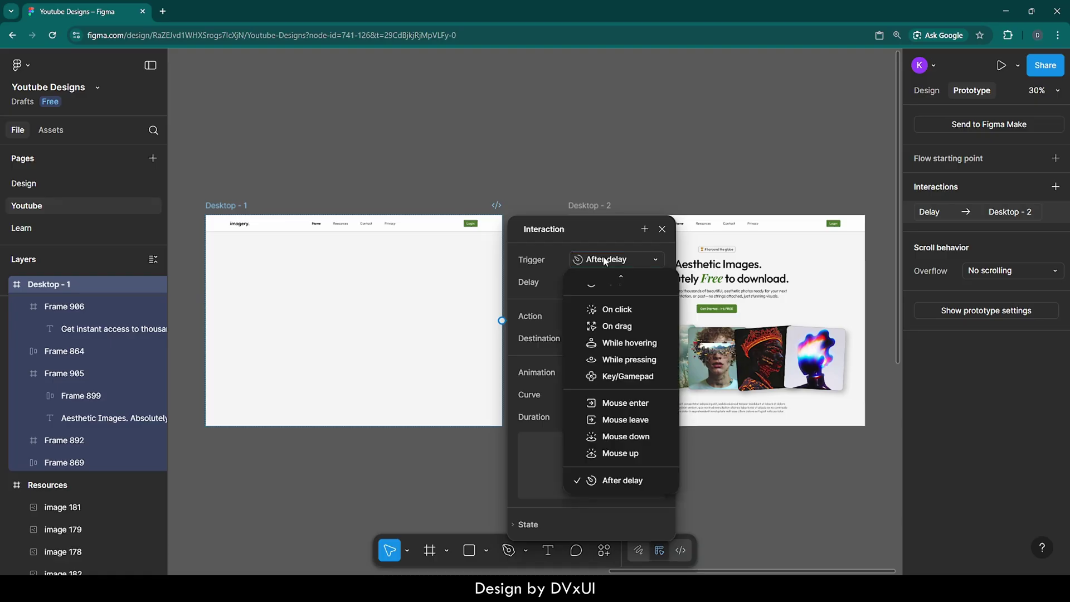
pyautogui.click(614, 310)
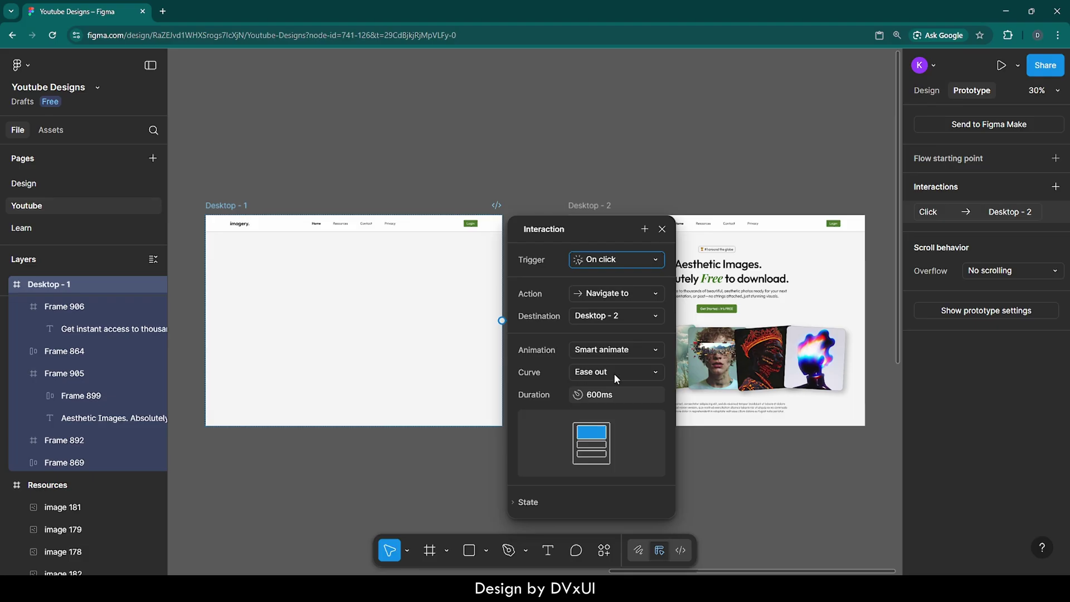
# Set the Smart animate duration of the Desktop - 1 interaction to 800 ms and close its settings.
pyautogui.click(616, 399)
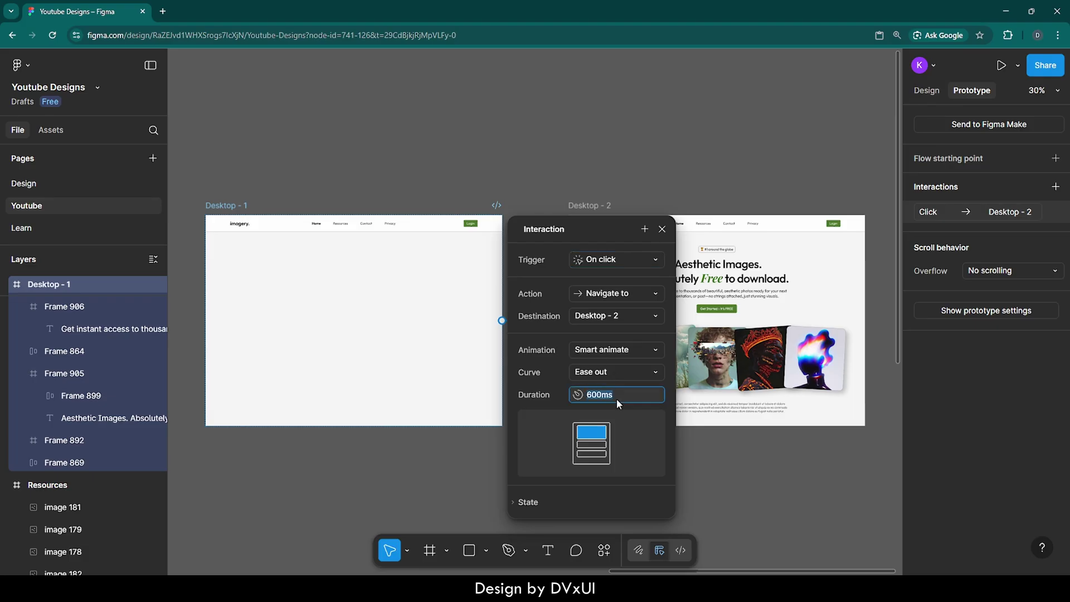
pyautogui.write('800')
pyautogui.press('Return')
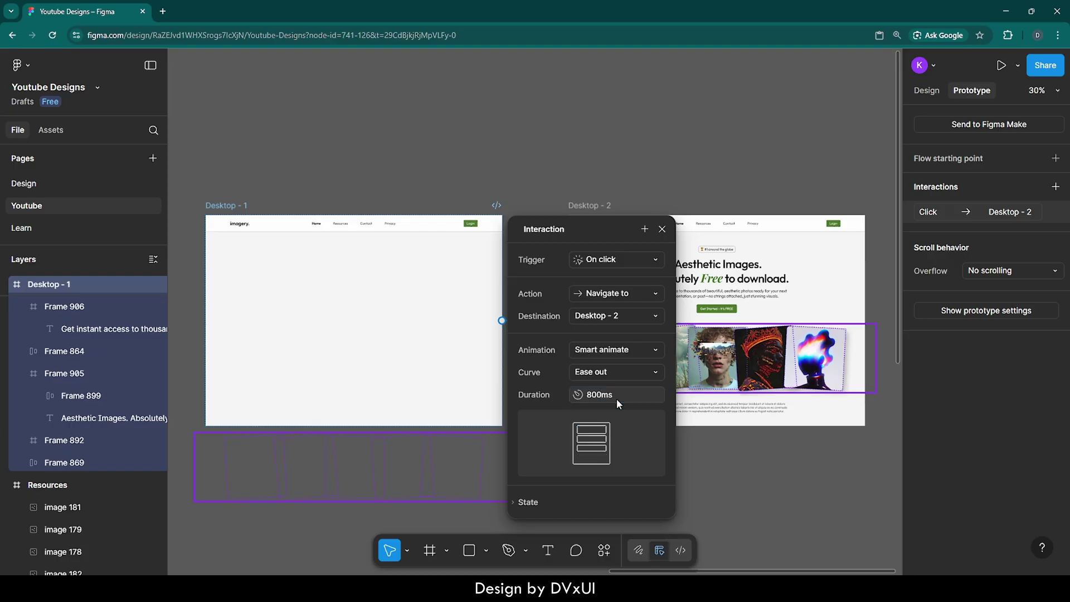
pyautogui.click(662, 229)
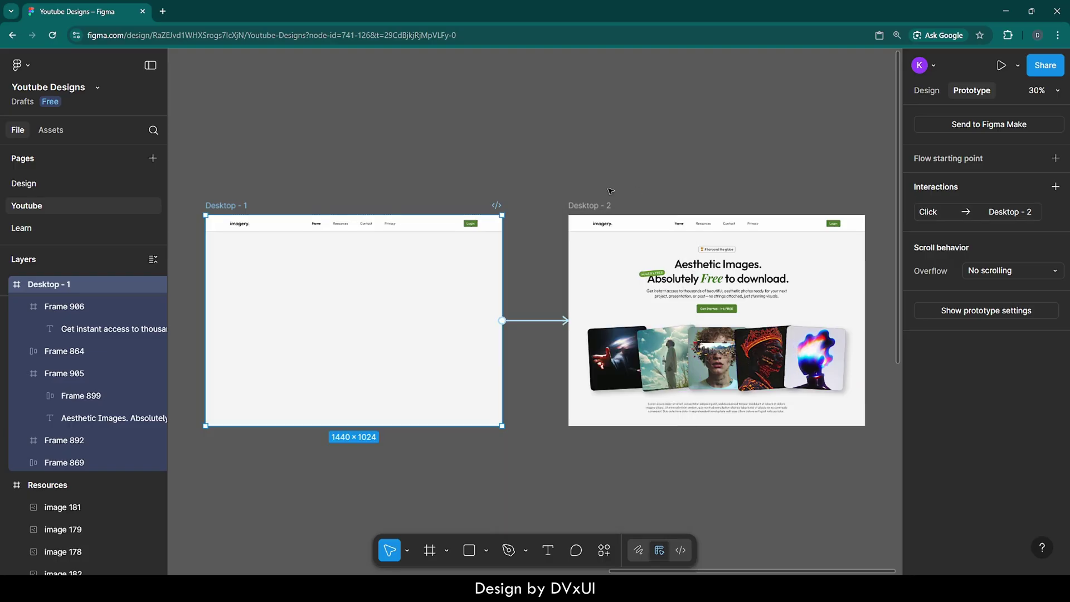
# Add a return prototype connection from Desktop - 2 to Desktop - 1 on click, keeping Smart animate at 800 ms.
pyautogui.click(585, 207)
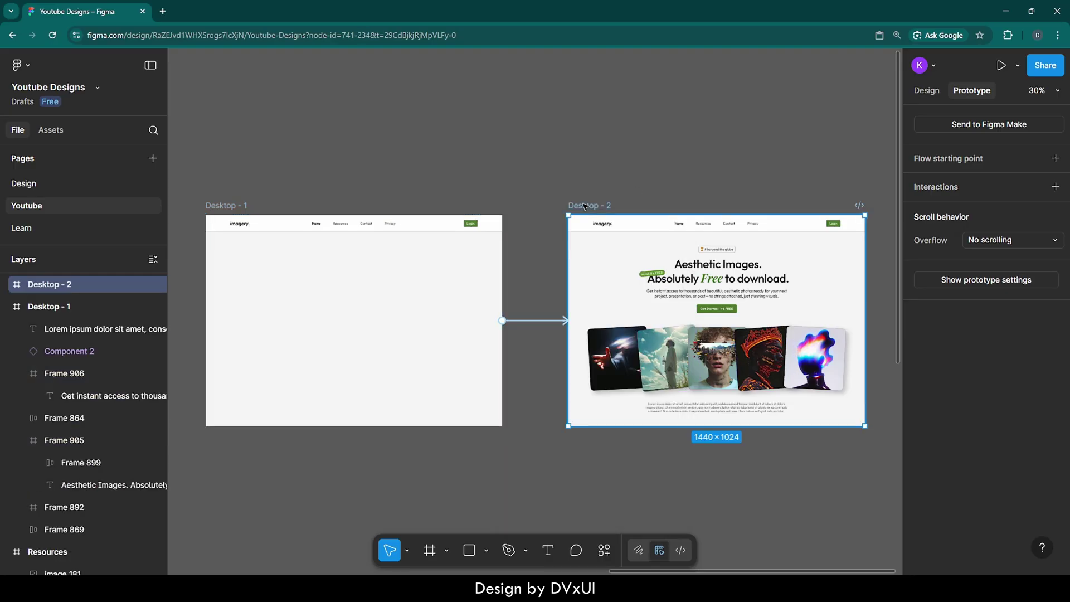
pyautogui.moveTo(569, 331); pyautogui.dragTo(501, 291)
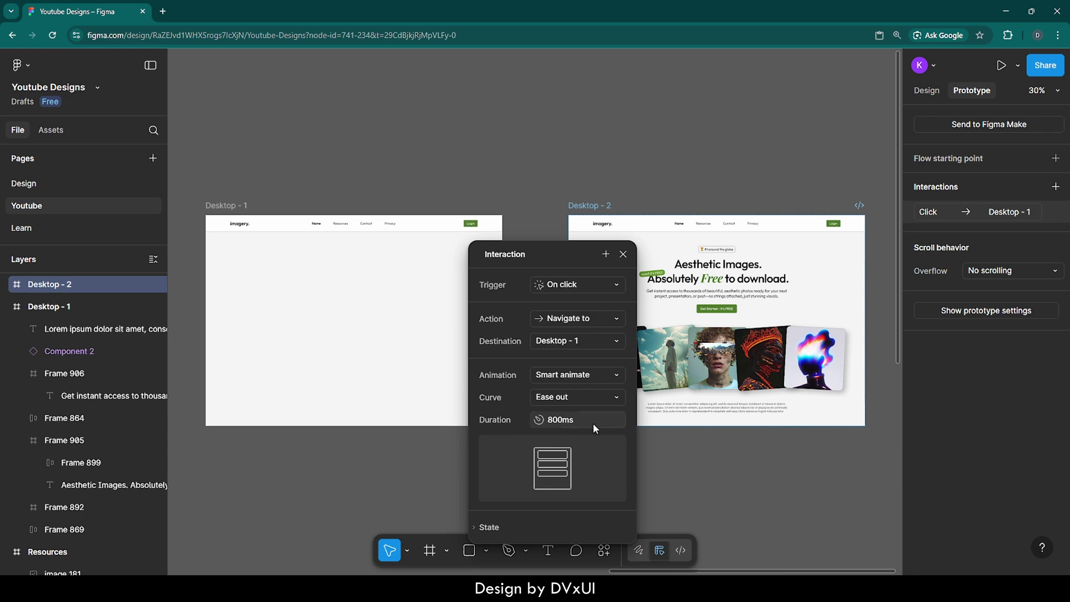
pyautogui.click(623, 255)
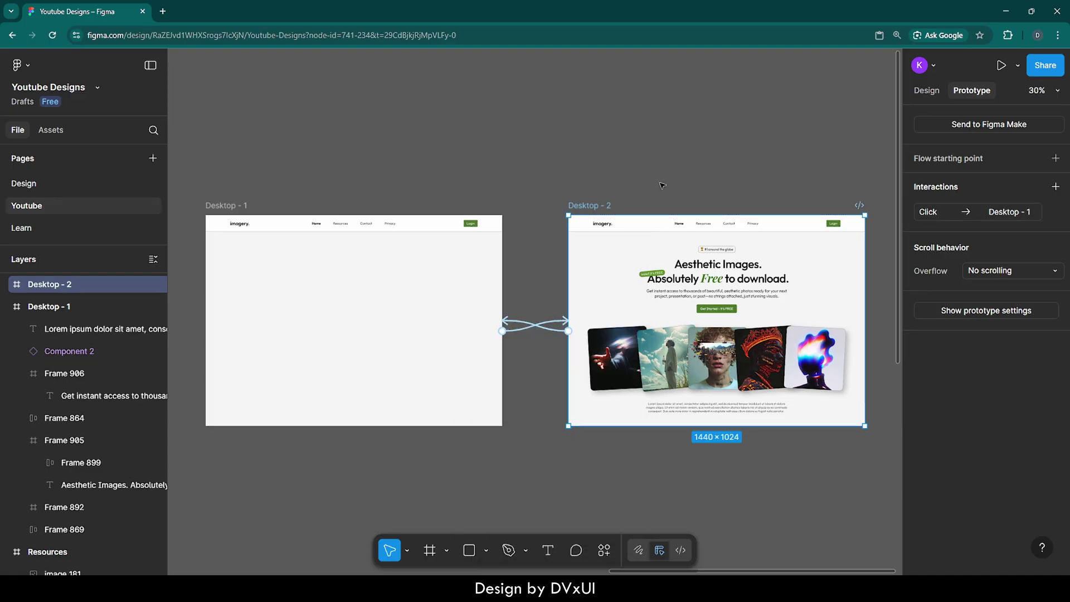
# Present the prototype starting from Desktop - 1 and view it in full screen.
pyautogui.hscroll(-3, 663, 186)
pyautogui.click(621, 186)
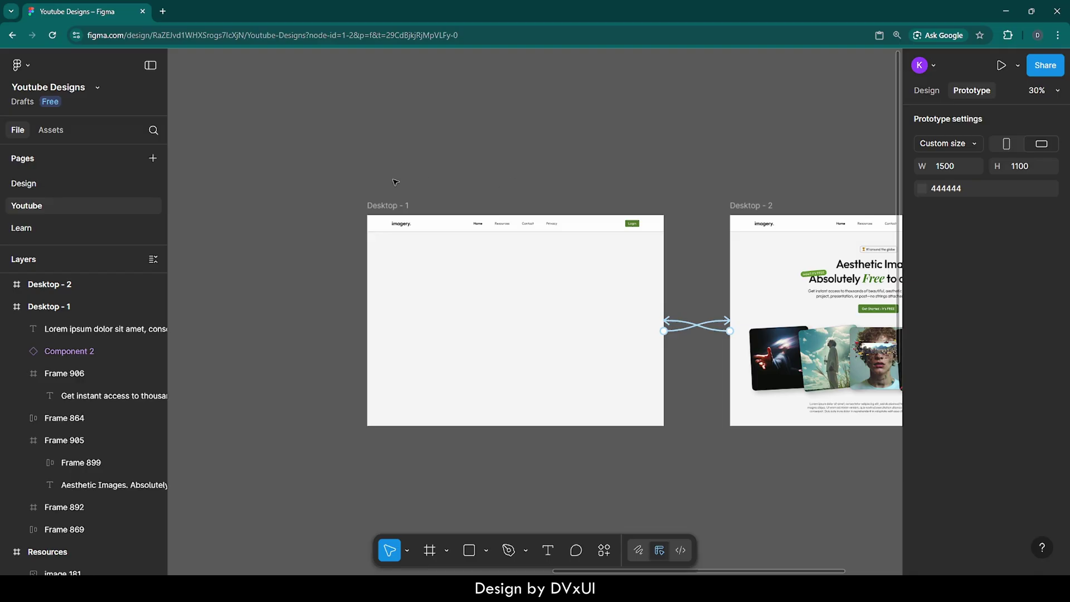
pyautogui.click(386, 206)
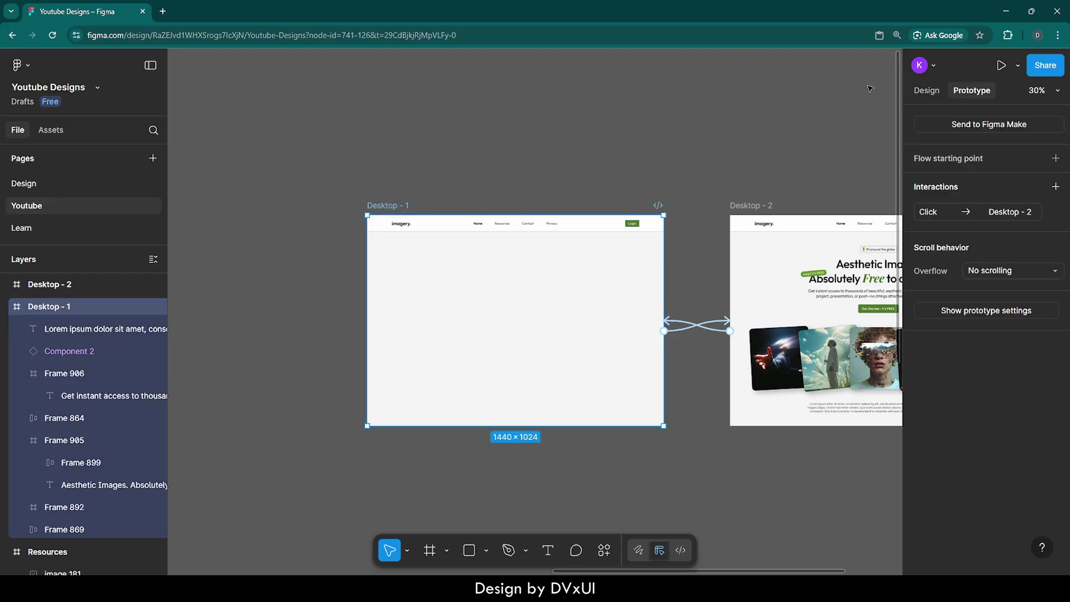
pyautogui.click(1003, 66)
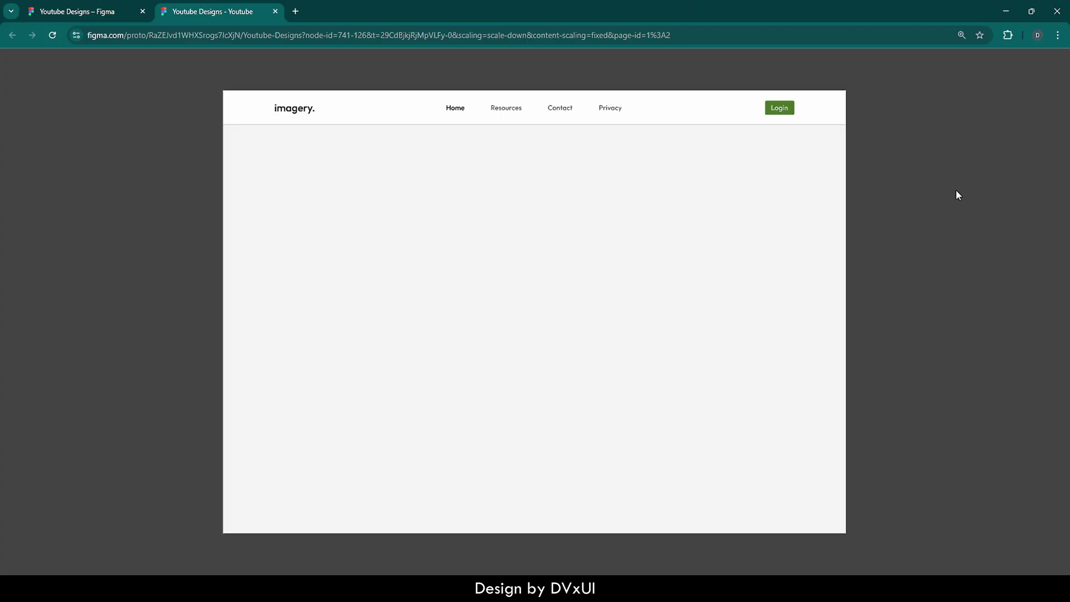
pyautogui.press('F11')
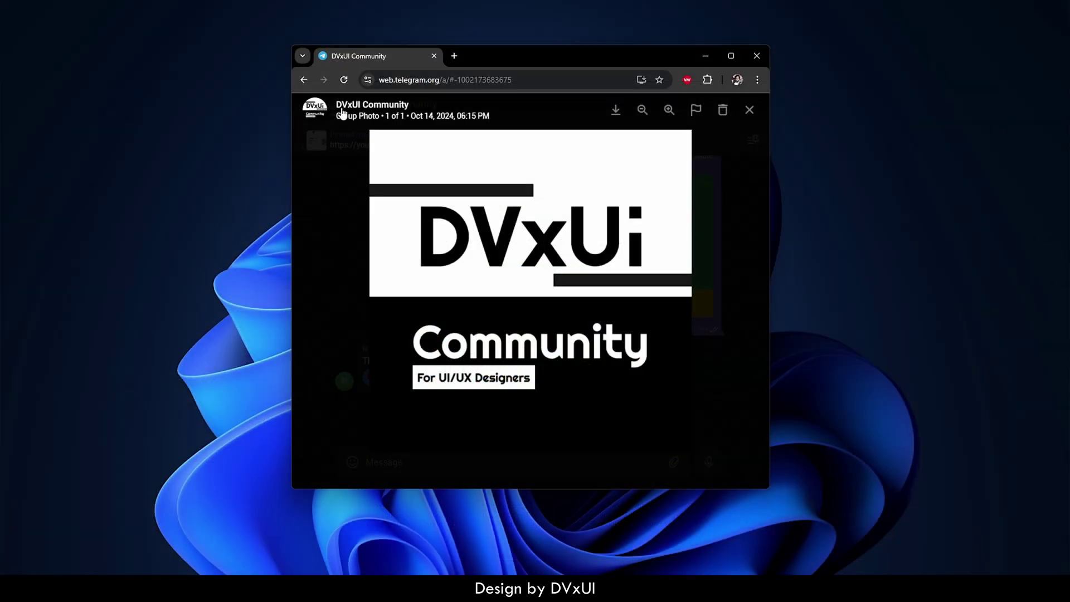
# Close the group photo in Telegram Web and look through the earlier messages of the DVxUI Community chat.
pyautogui.click(328, 201)
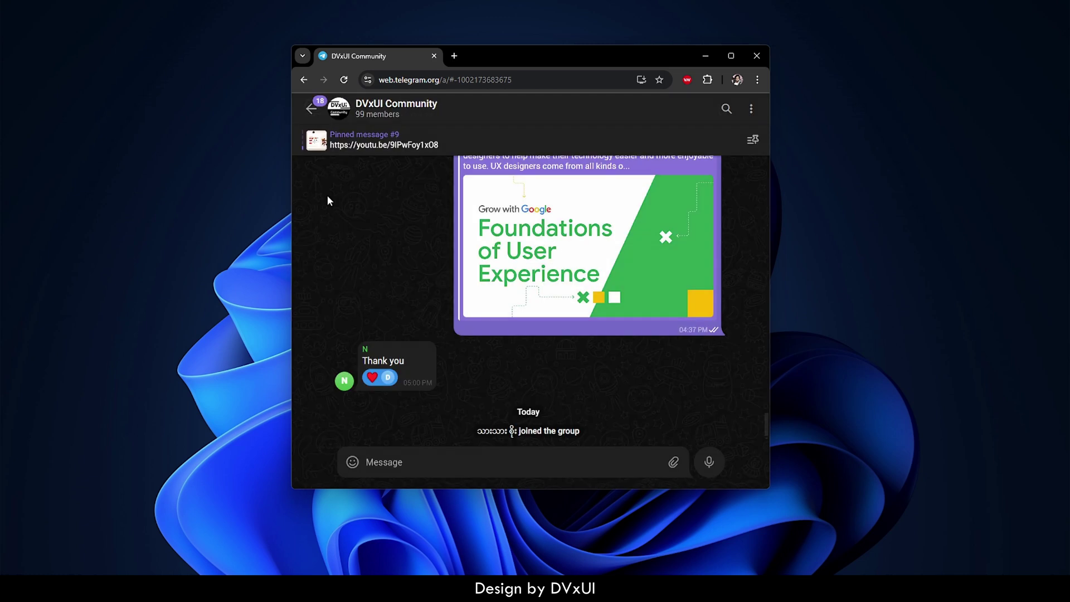
pyautogui.scroll(15, 400, 207)
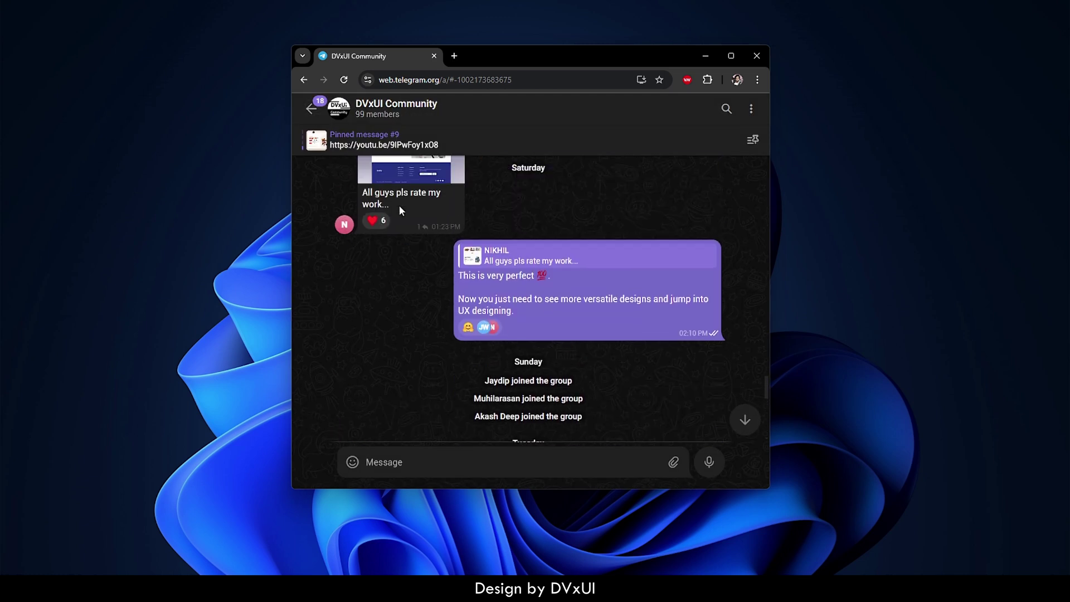
pyautogui.scroll(4, 399, 209)
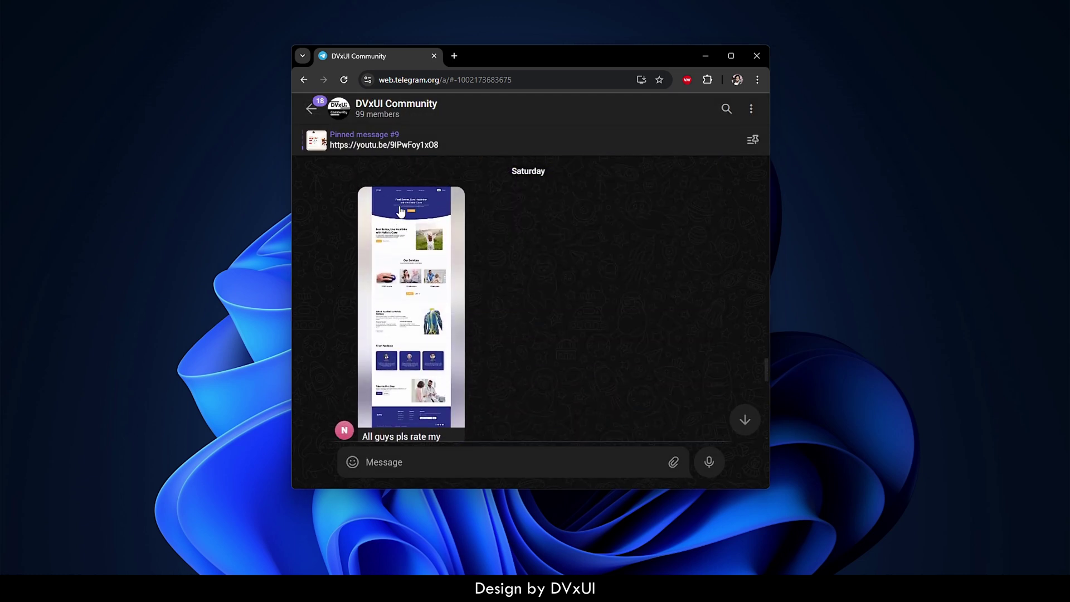
pyautogui.scroll(3, 399, 211)
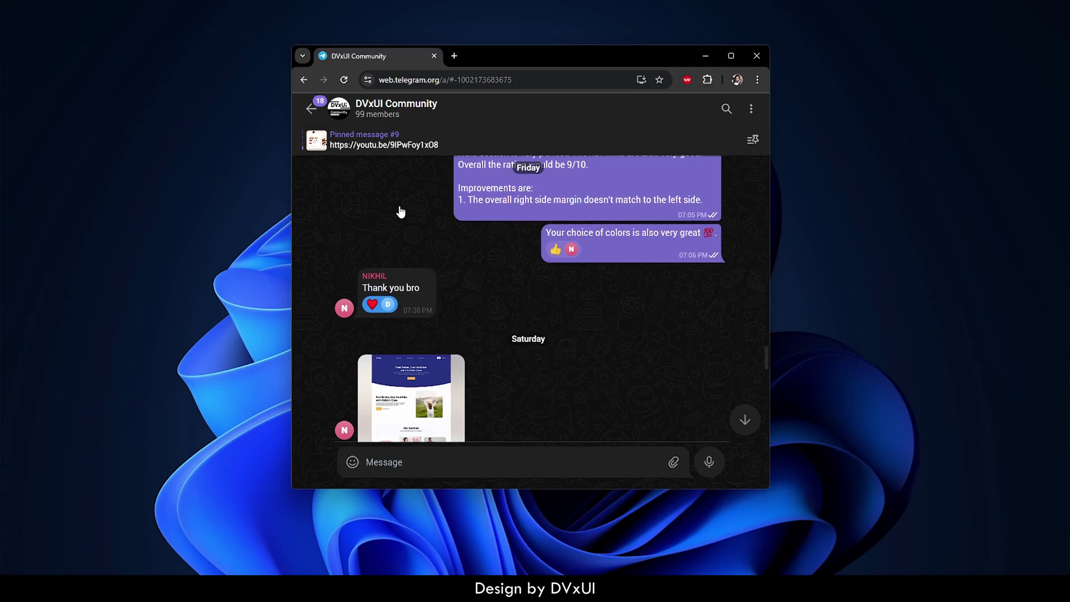
pyautogui.scroll(3, 399, 211)
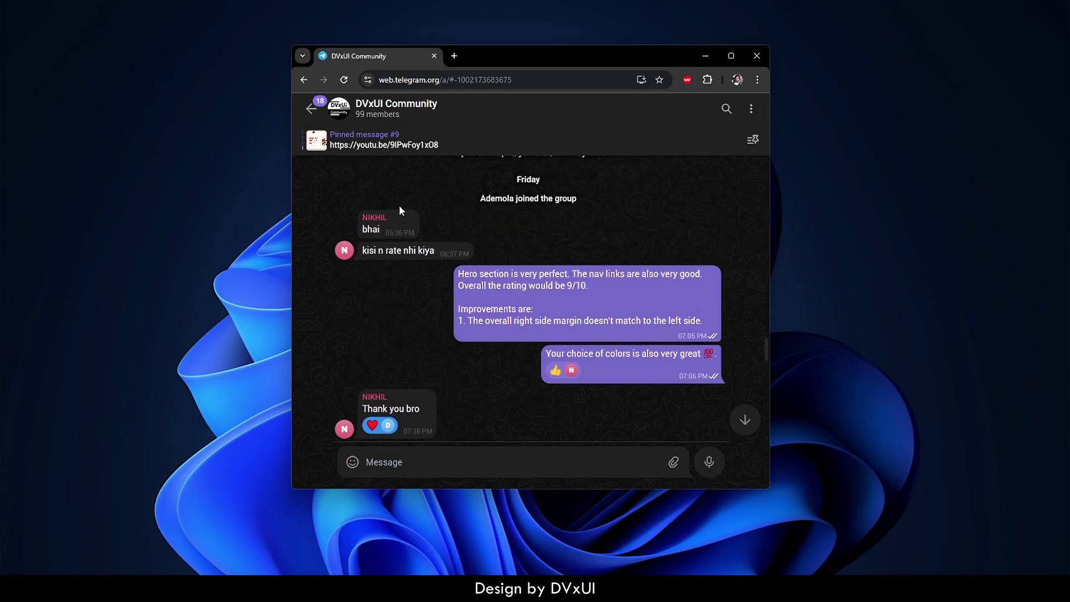